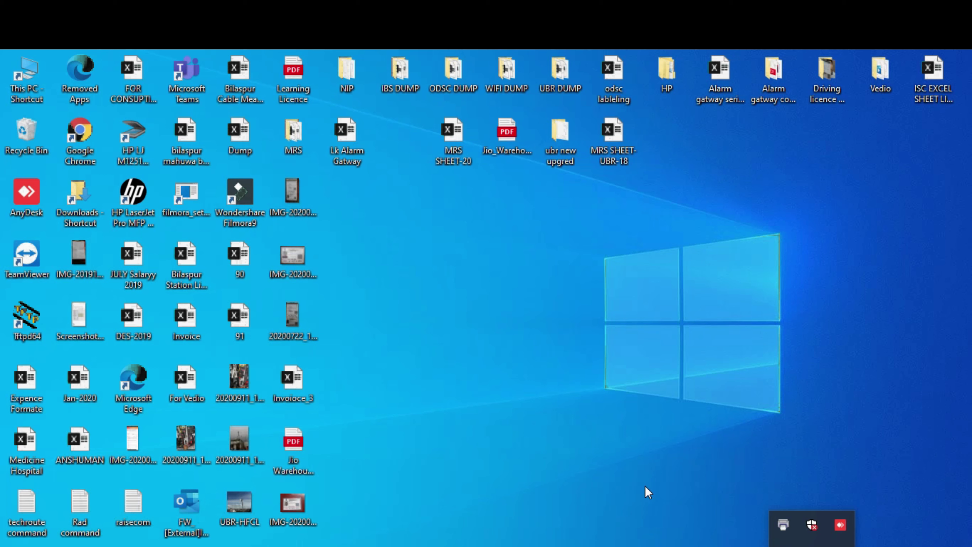
Step: Switch to the Reliance eBiz portal in Chrome and open Profile Management
click(645, 487)
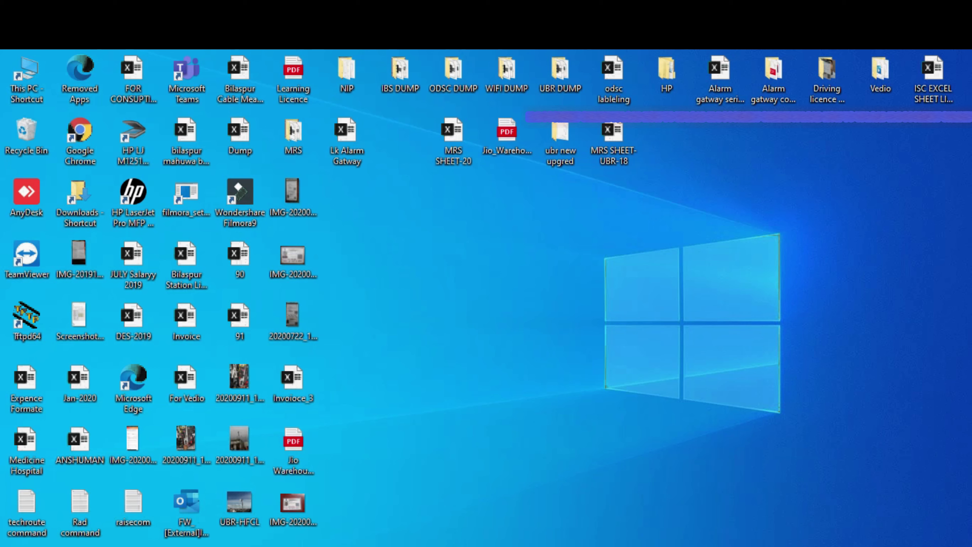
mouse_move(463, 543)
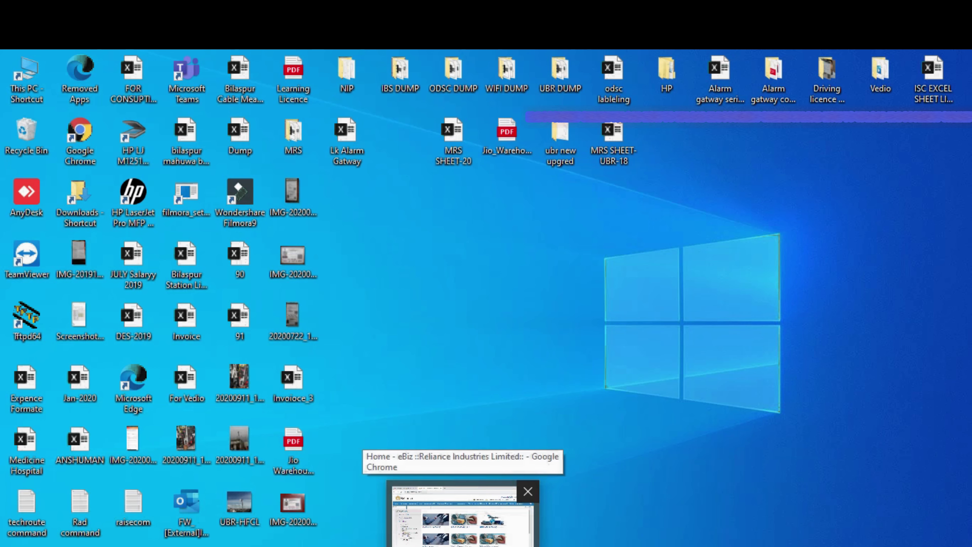
click(461, 515)
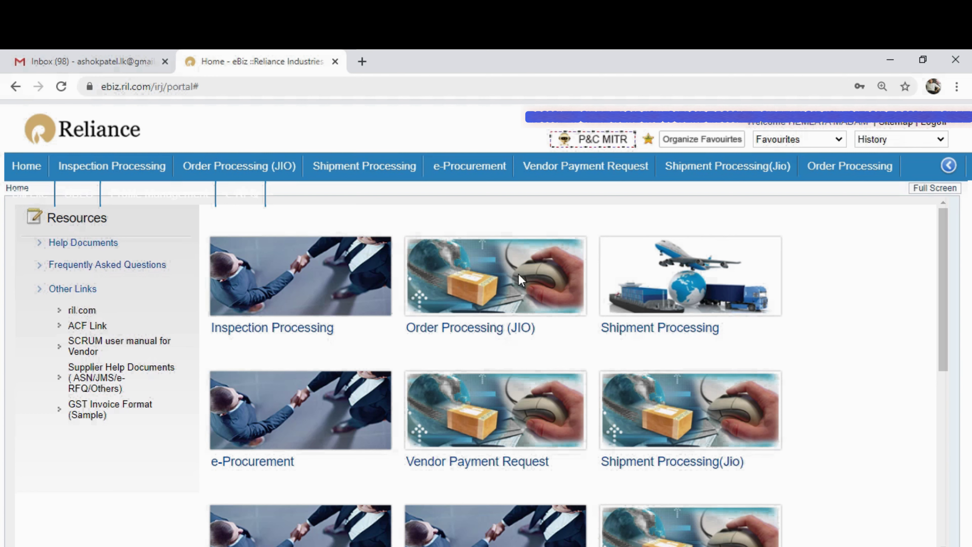
click(948, 166)
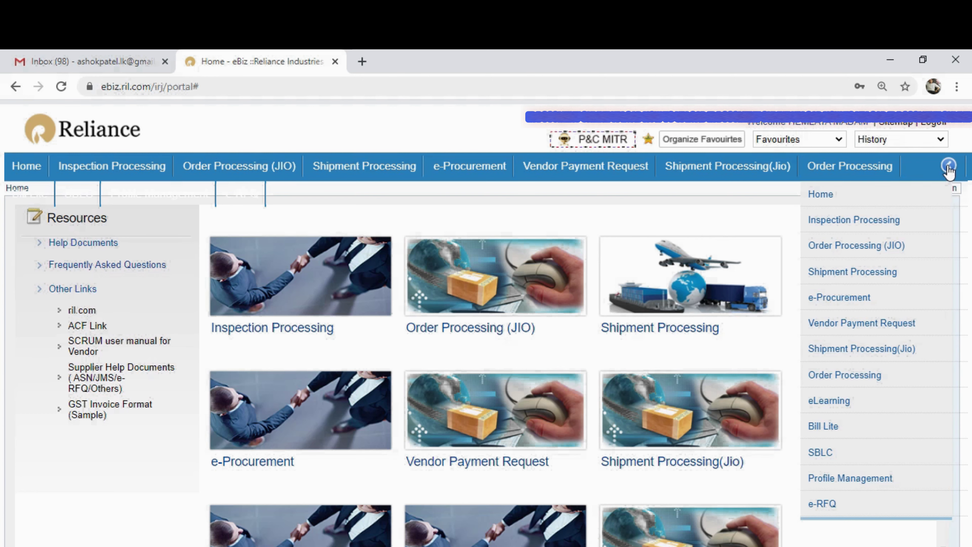
click(857, 478)
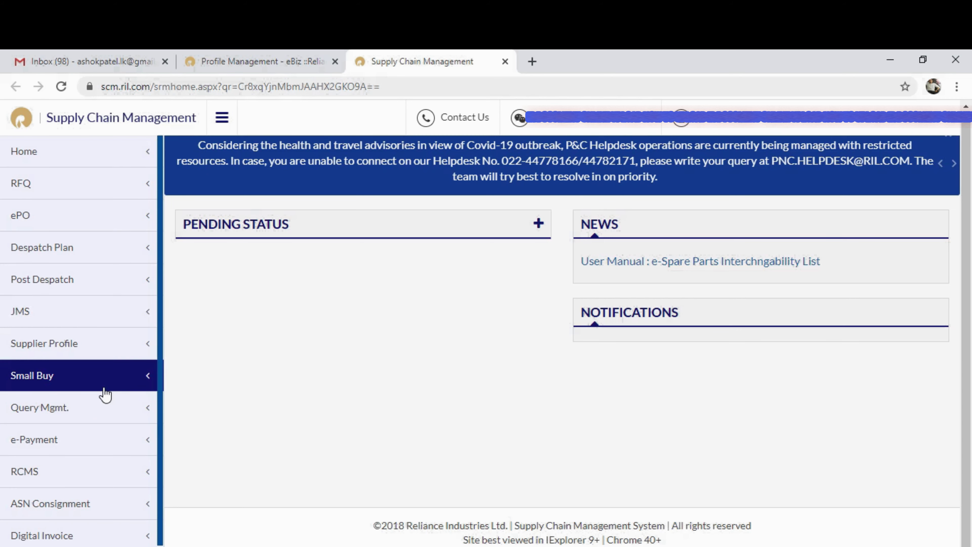
Step: Open the Compliance Entry form under RCMS in the Supply Chain Management site
scroll(104, 395, down, 1)
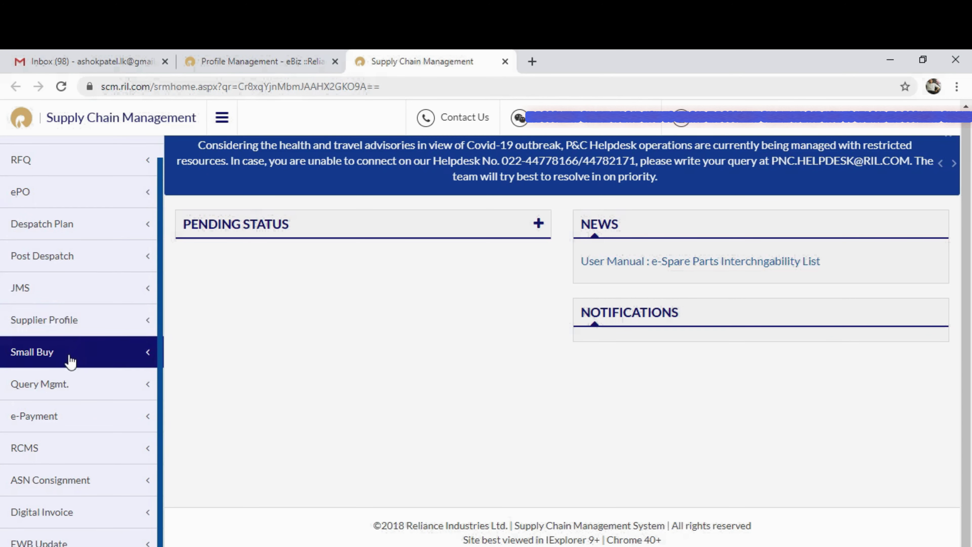
click(56, 448)
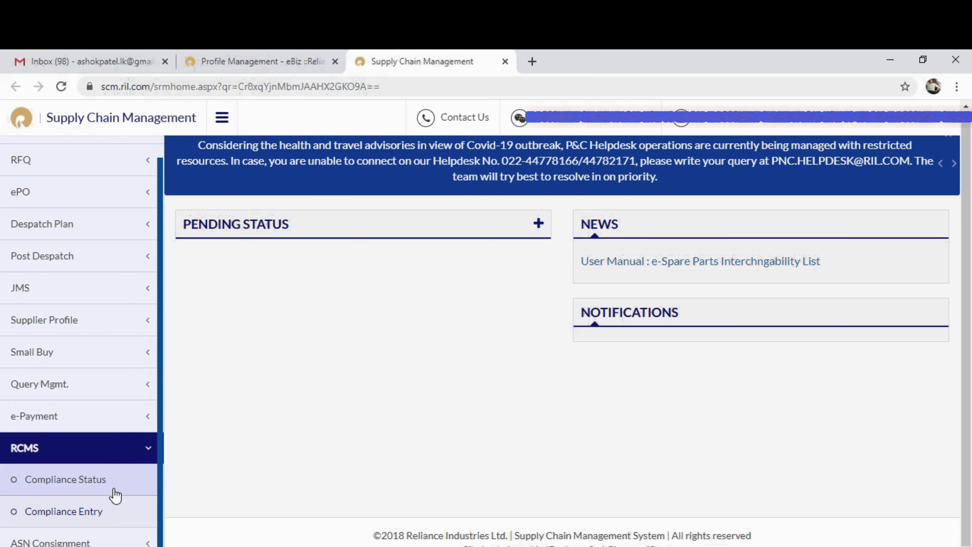
scroll(115, 495, down, 1)
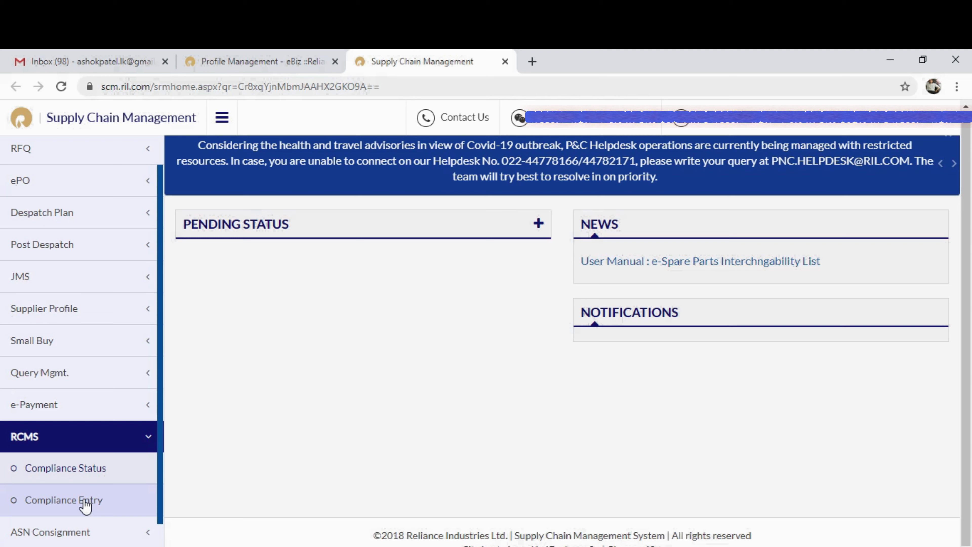
click(86, 506)
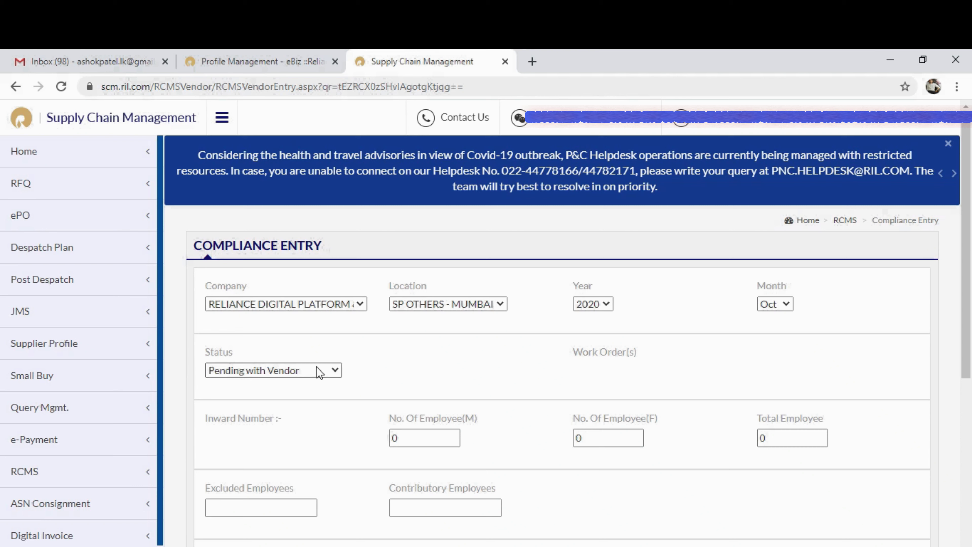
Step: Set the compliance entry's company to Reliance Projects & Property Management Services L and the month to Sep
click(361, 303)
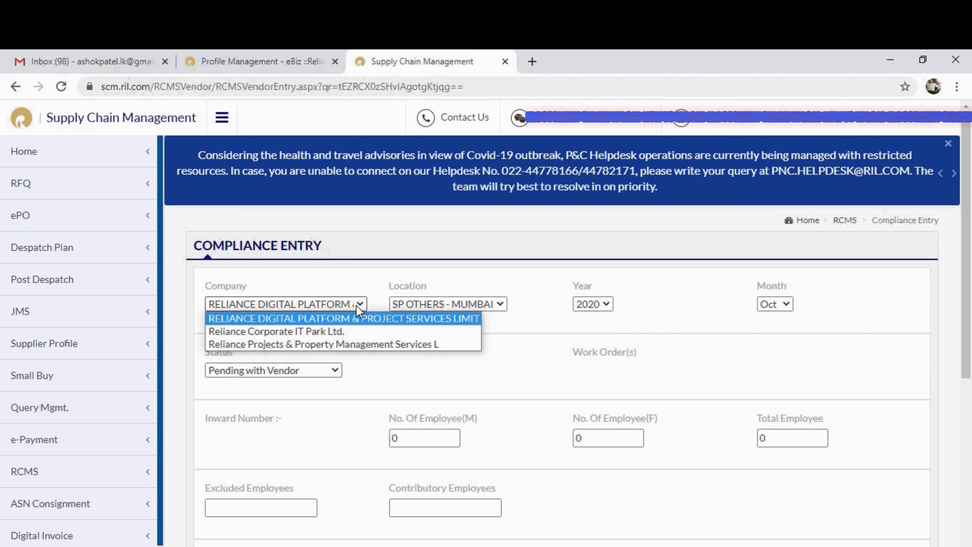
click(327, 344)
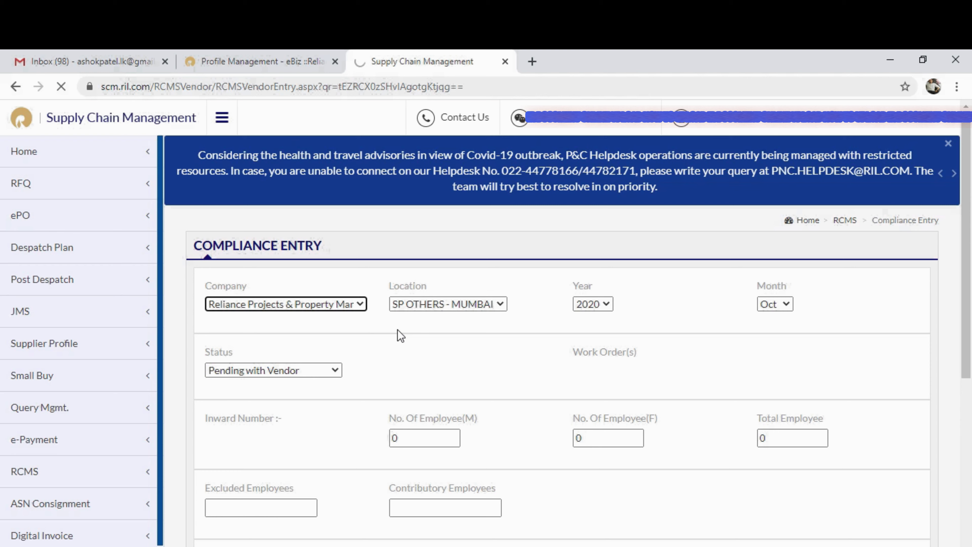
scroll(470, 354, down, 5)
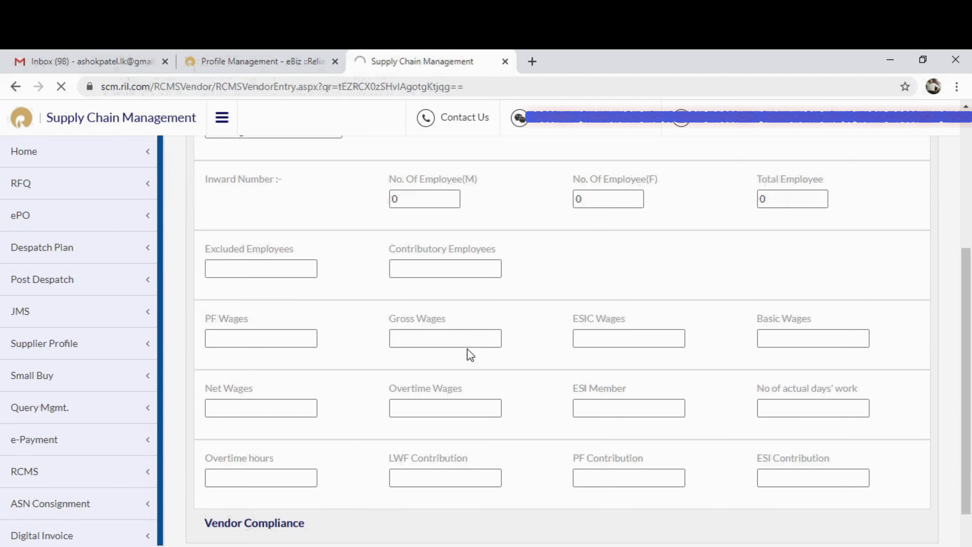
scroll(467, 349, down, 2)
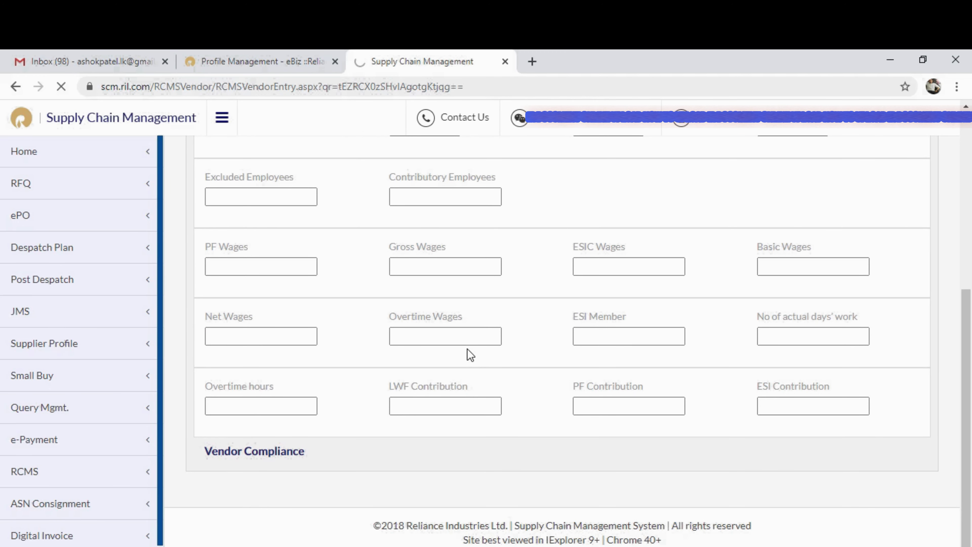
scroll(467, 349, up, 7)
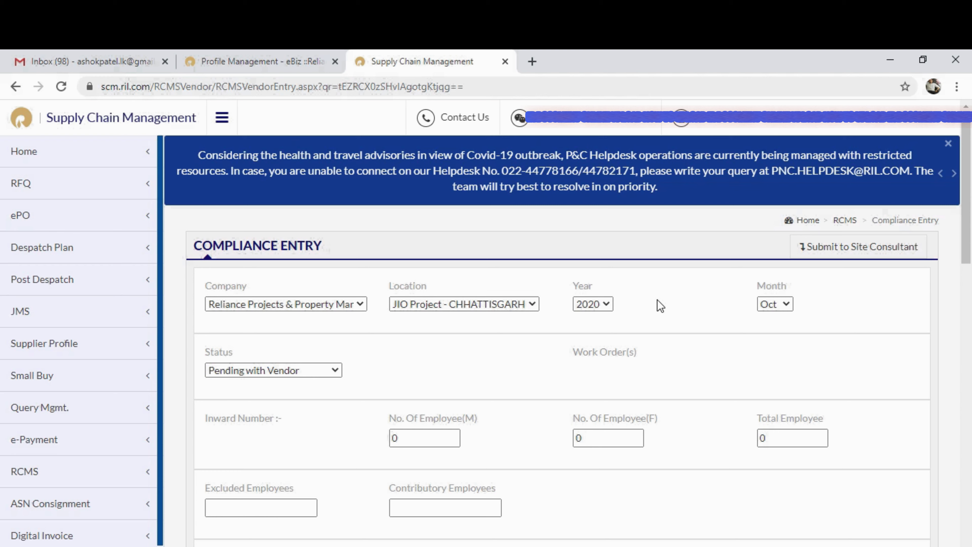
click(786, 306)
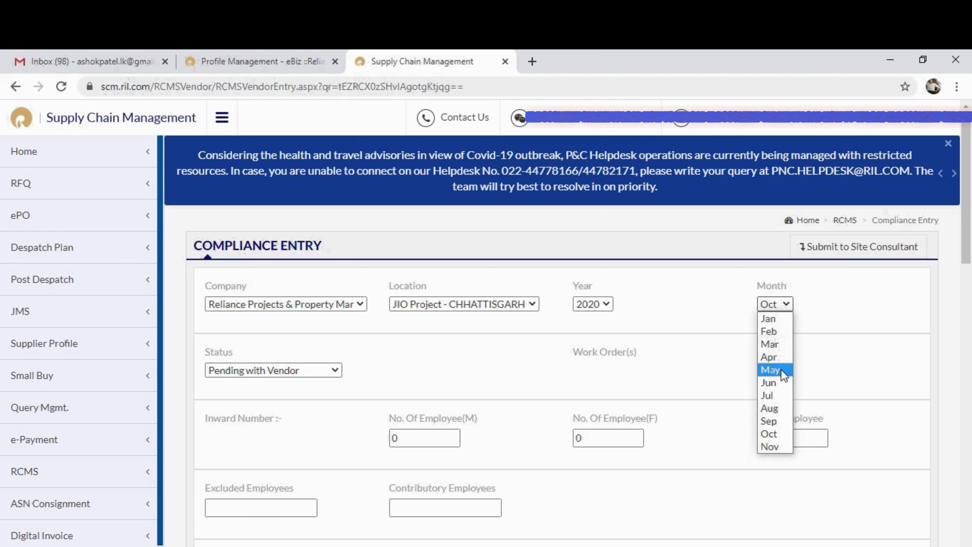
click(774, 420)
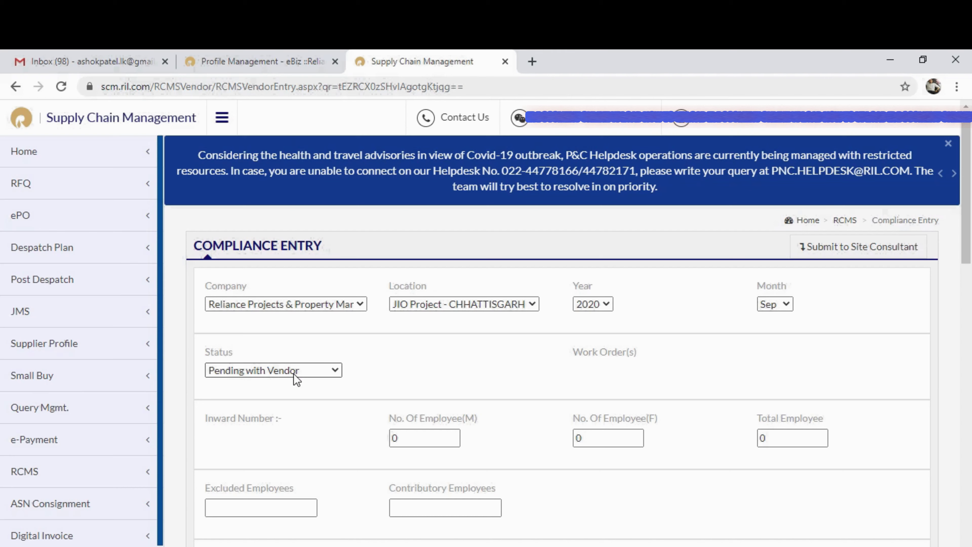
Step: Open the attendance, wage and bank statement PDF from the August_IR_2020_Upload folder and check the employees in the attendance register
click(424, 442)
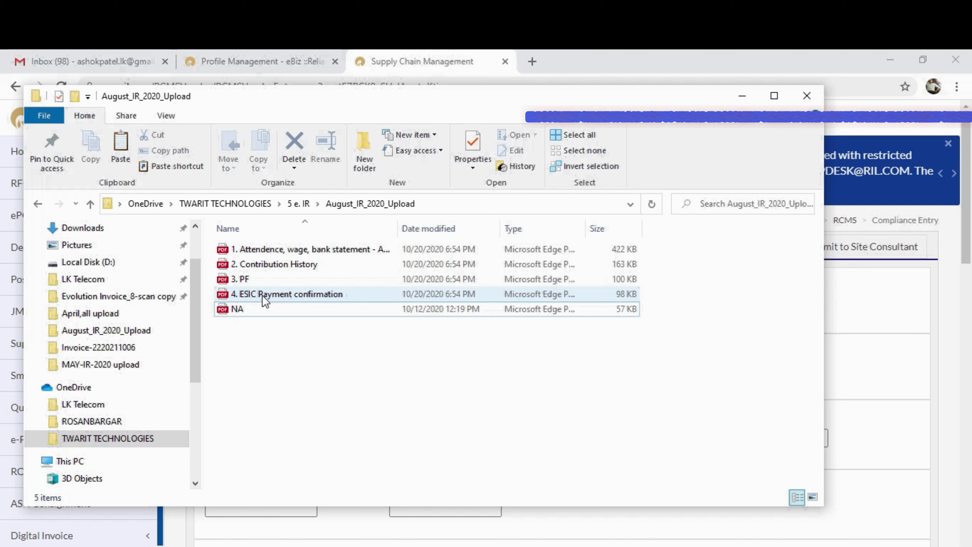
click(306, 250)
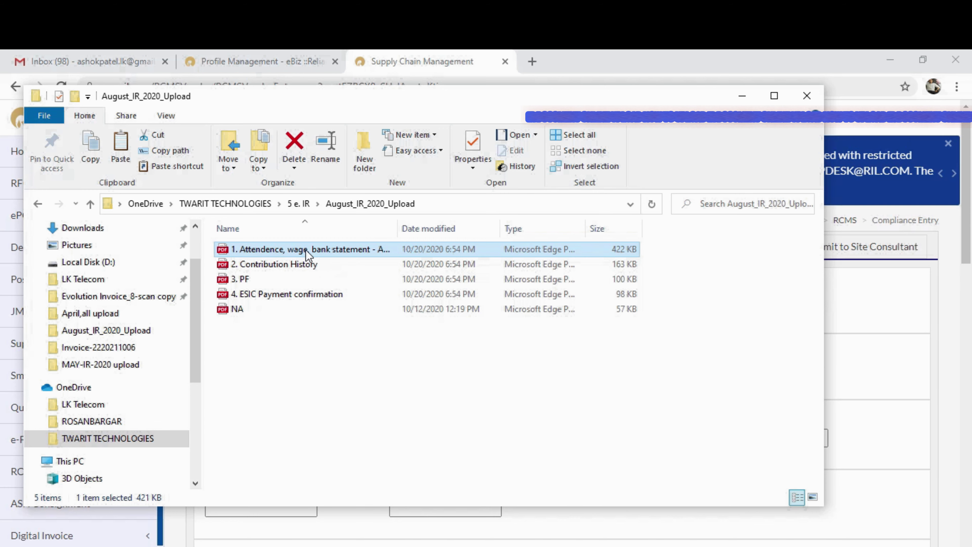
click(305, 248)
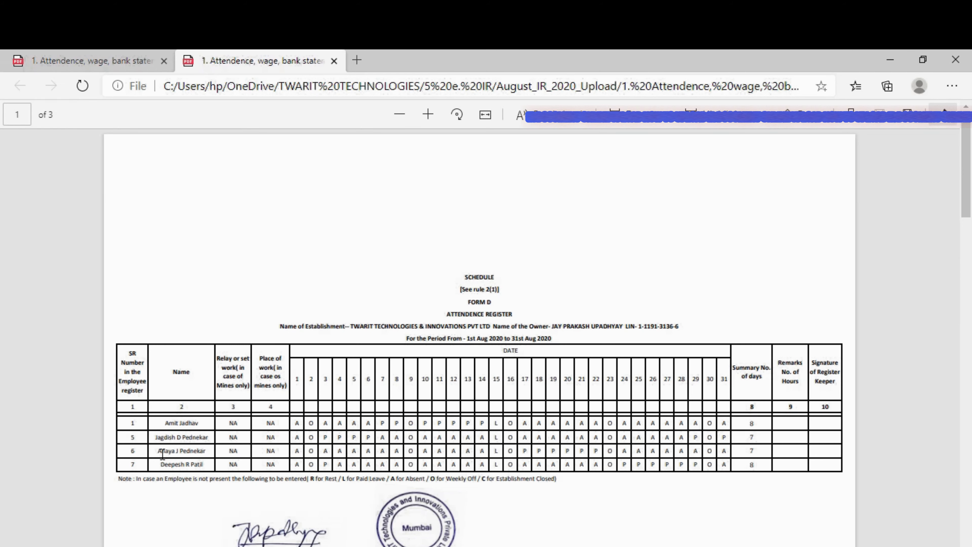
scroll(162, 453, up, 2)
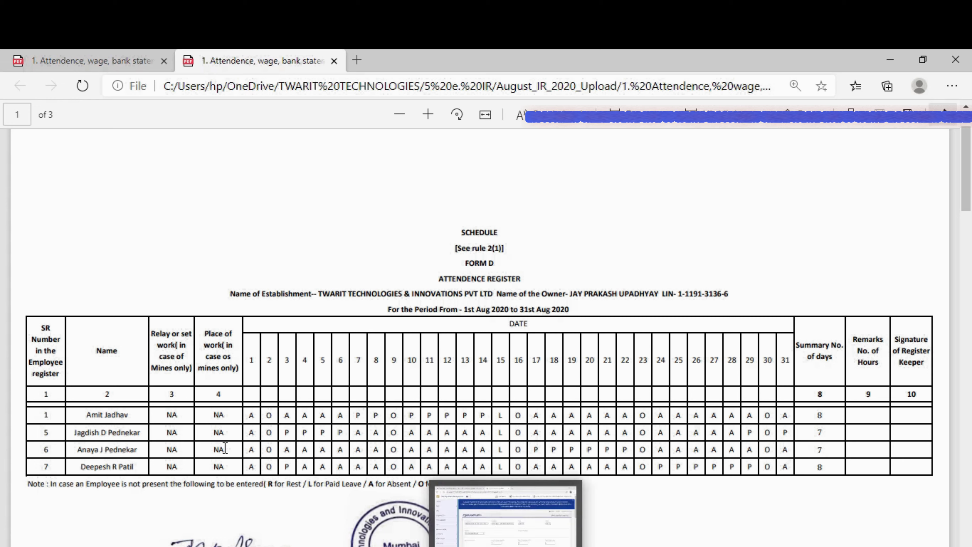
Step: Return to the compliance entry form and enter 3 male employees and 1 female employee
key(alt+Tab)
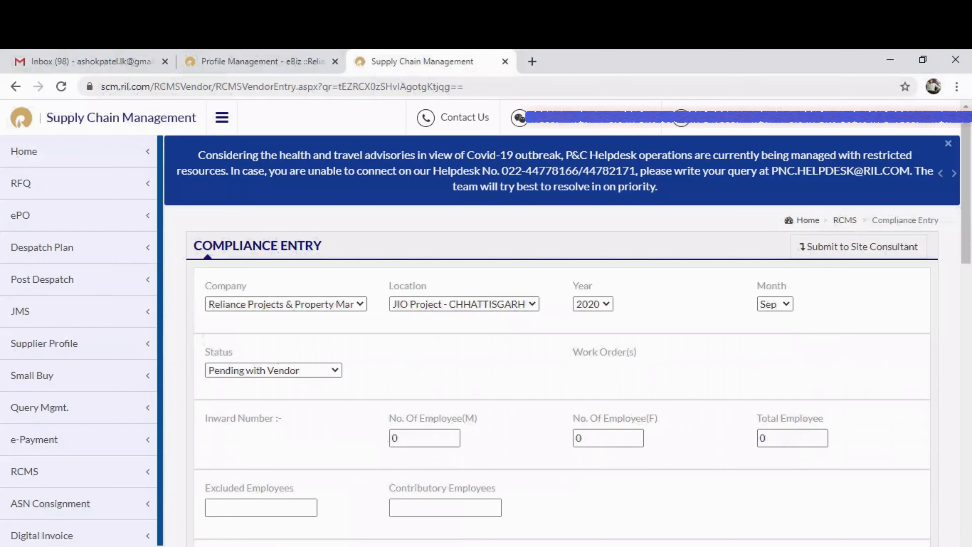
click(419, 438)
text(3)
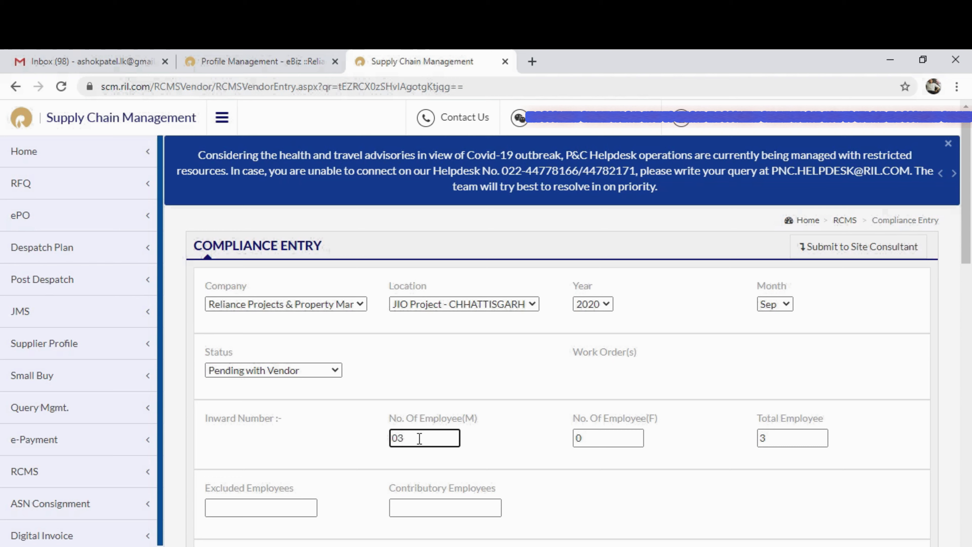
click(595, 437)
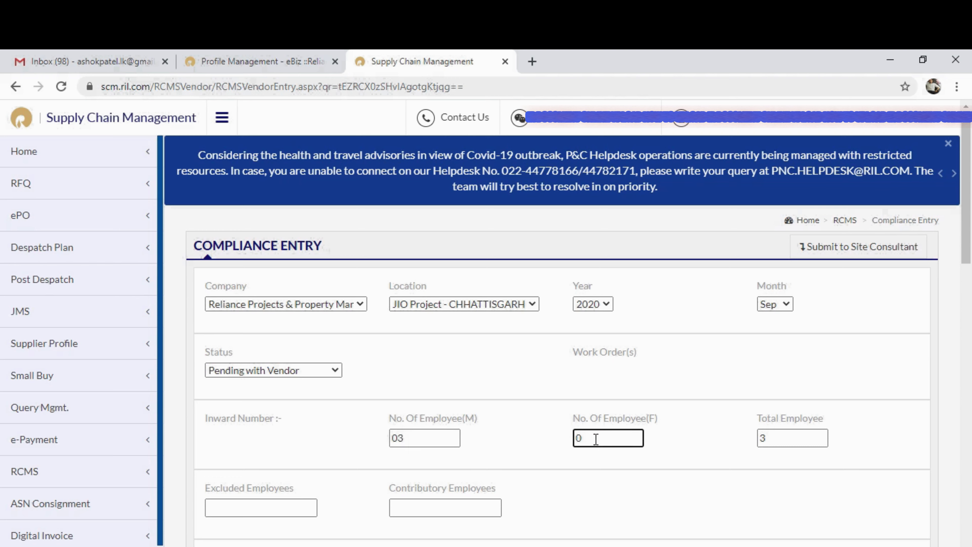
text(1)
click(717, 459)
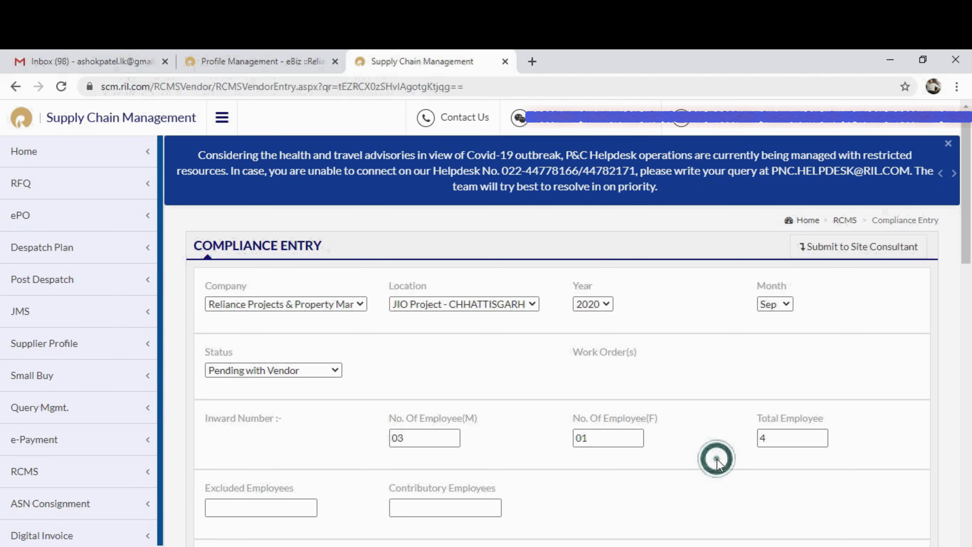
Step: Set Excluded Employees to 0 and Contributory Employees to 4
scroll(634, 452, down, 3)
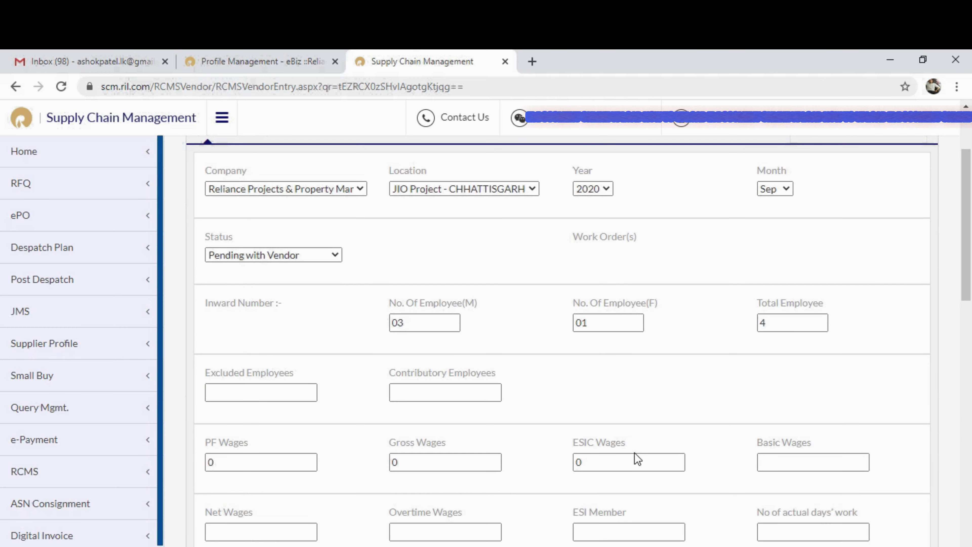
click(233, 392)
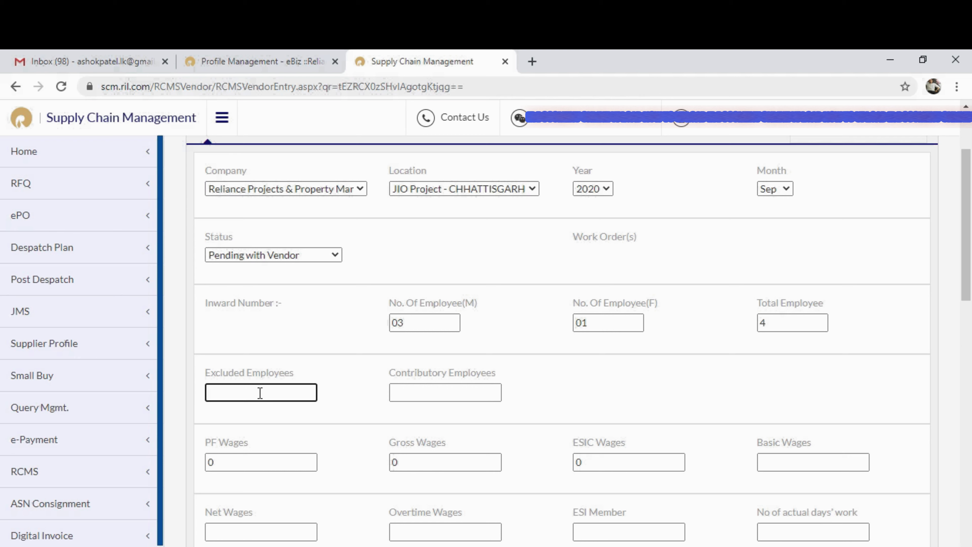
text(0)
click(458, 393)
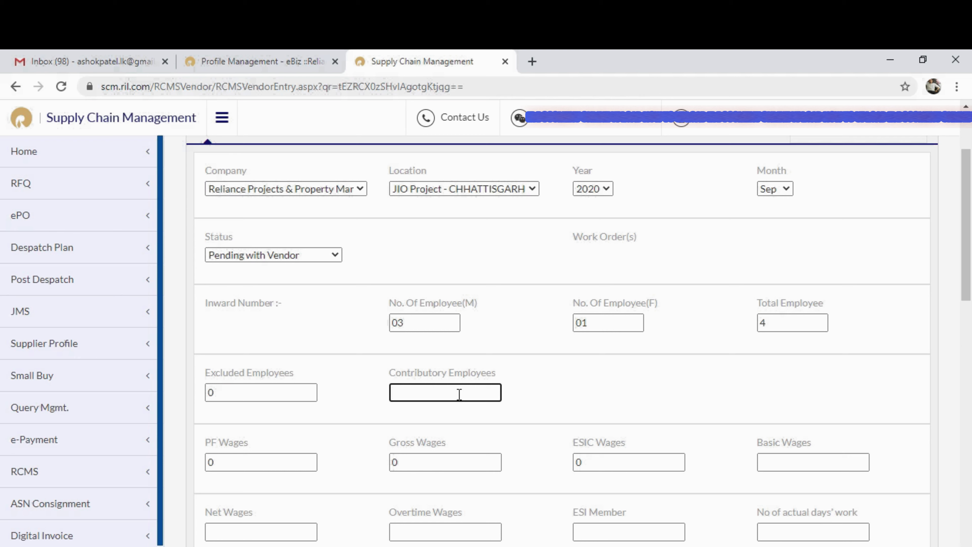
text(4)
scroll(287, 457, down, 3)
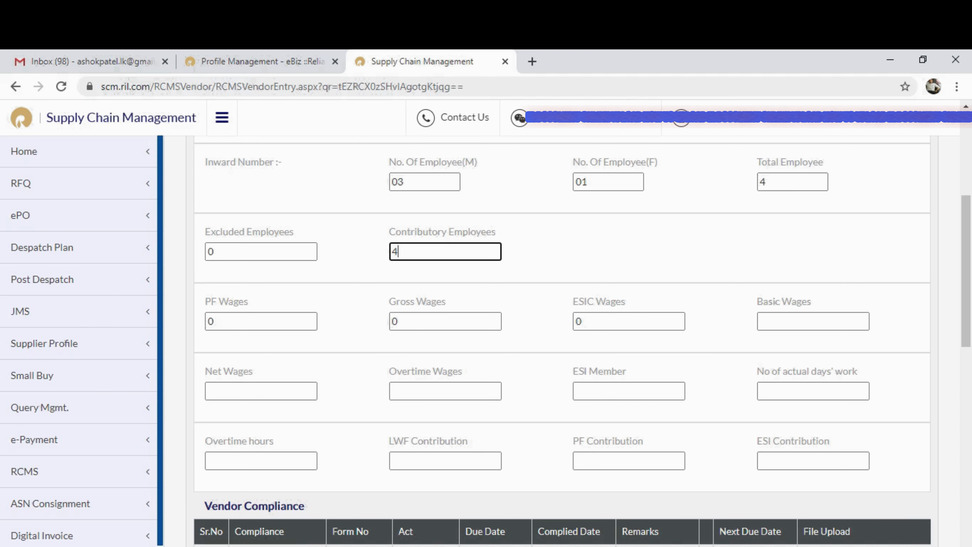
Step: Open the 3. PF PDF from the August_IR_2020_Upload folder and examine the contribution totals and the members' wage details
key(alt+Tab)
click(360, 249)
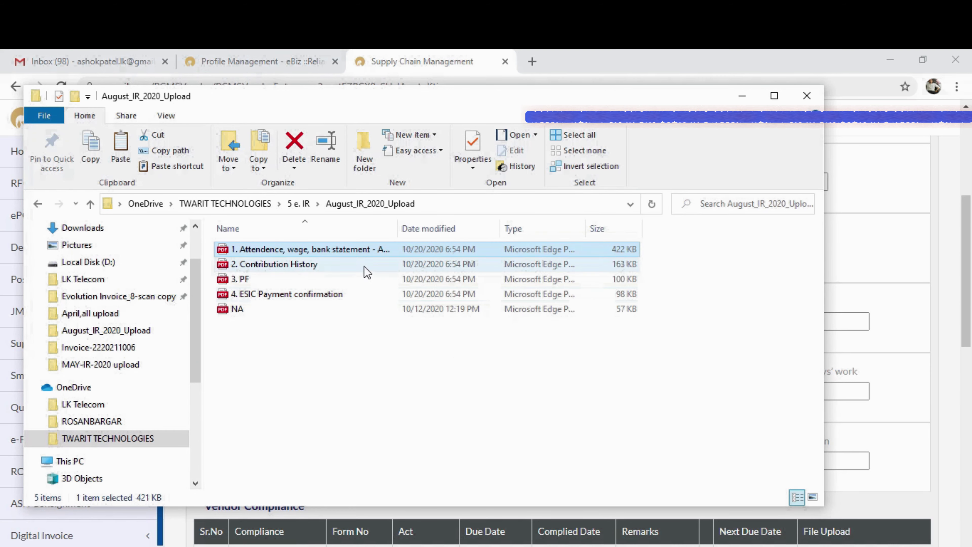
click(250, 278)
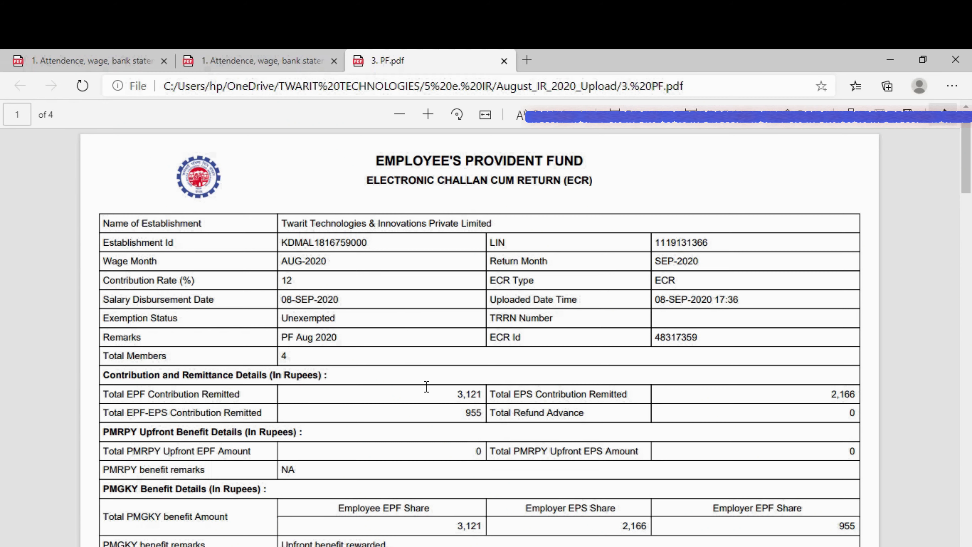
scroll(425, 386, down, 10)
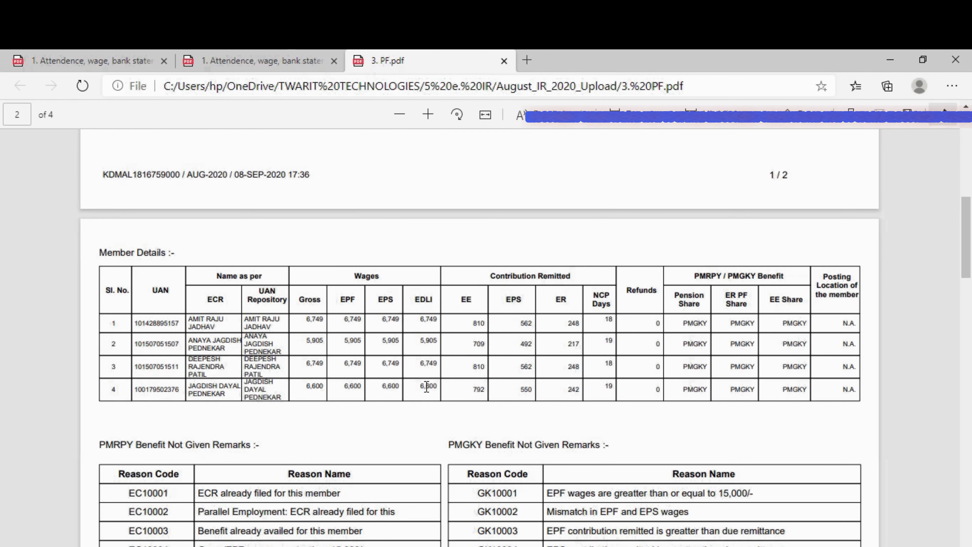
scroll(427, 387, down, 15)
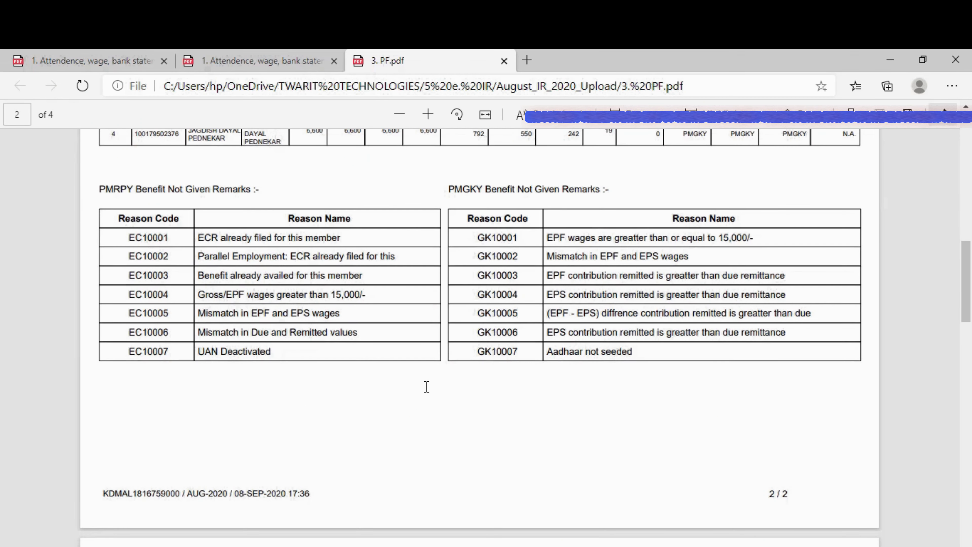
scroll(426, 386, down, 10)
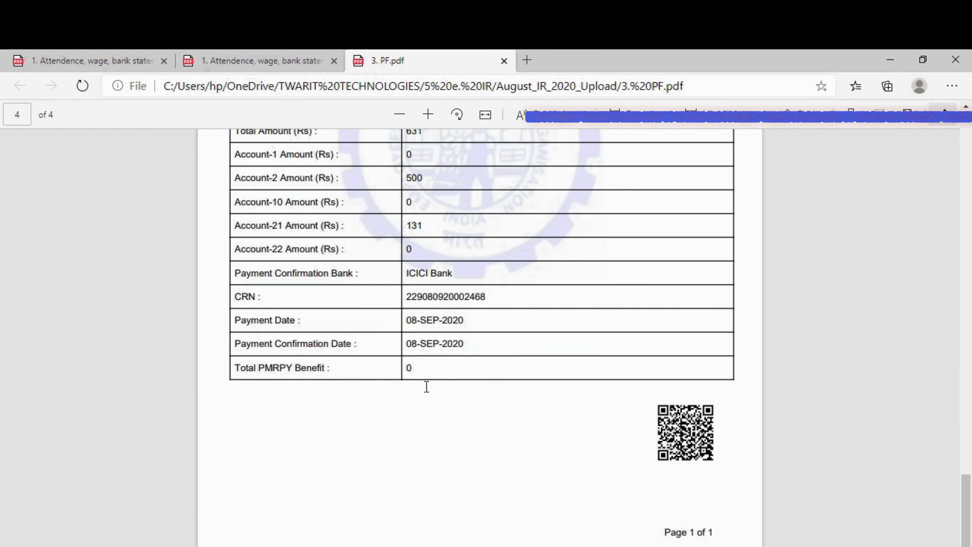
scroll(426, 386, up, 20)
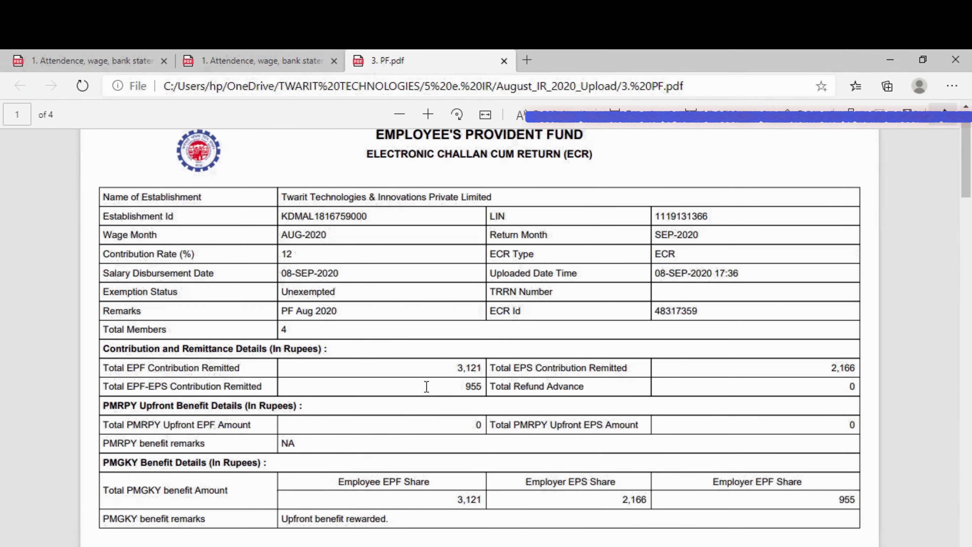
scroll(427, 386, down, 10)
scroll(426, 386, down, 1)
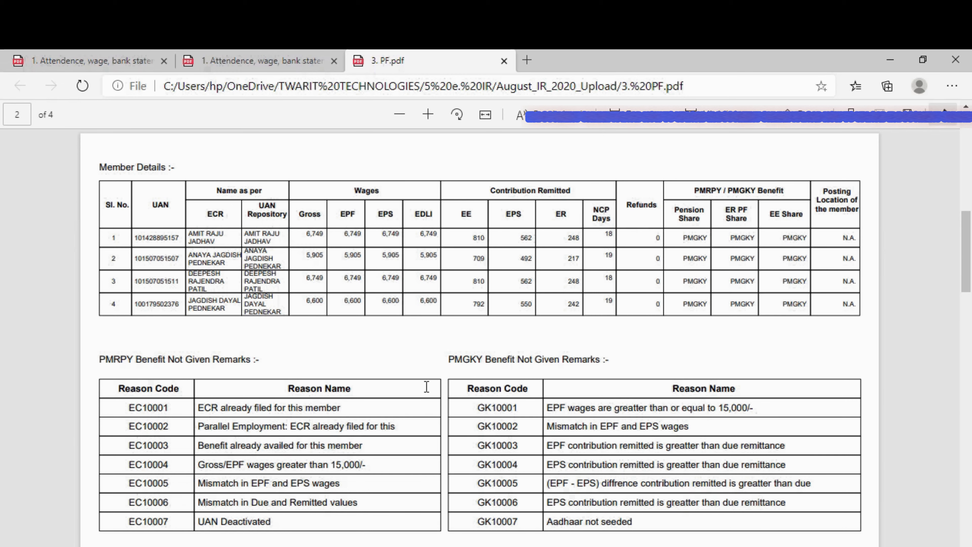
Step: Examine the combined challan and the payment confirmation receipt in the PF PDF, and return to its first page
scroll(426, 386, down, 3)
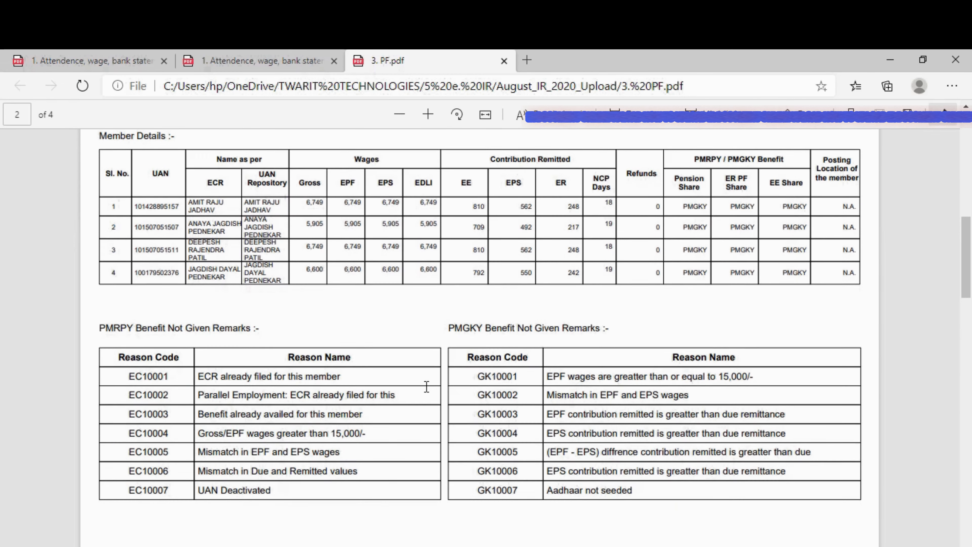
scroll(426, 386, down, 12)
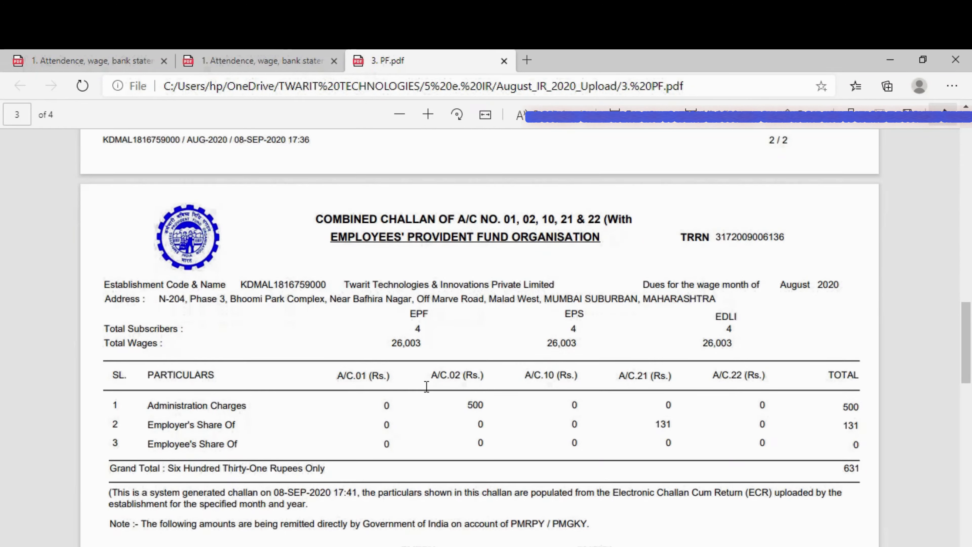
scroll(426, 386, down, 10)
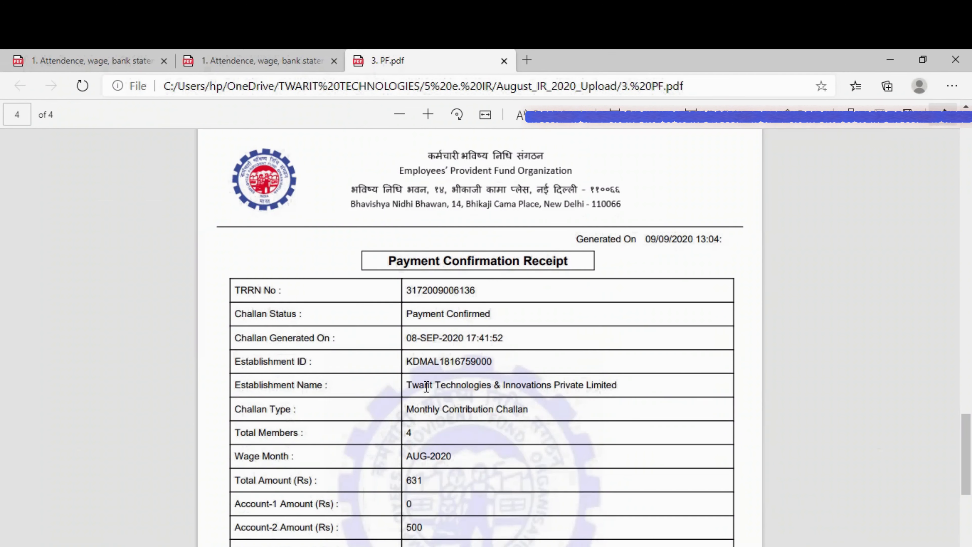
scroll(426, 387, down, 1)
scroll(426, 386, down, 5)
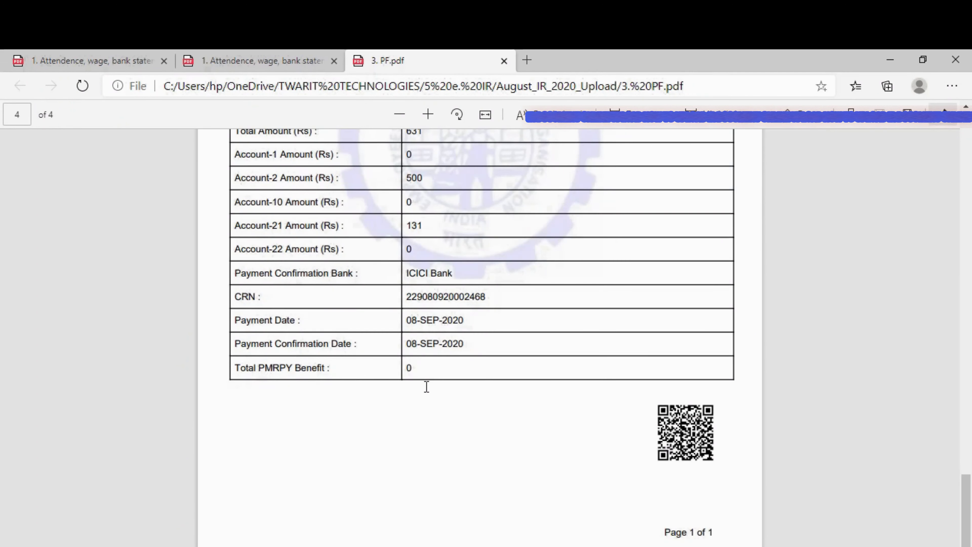
key(Home)
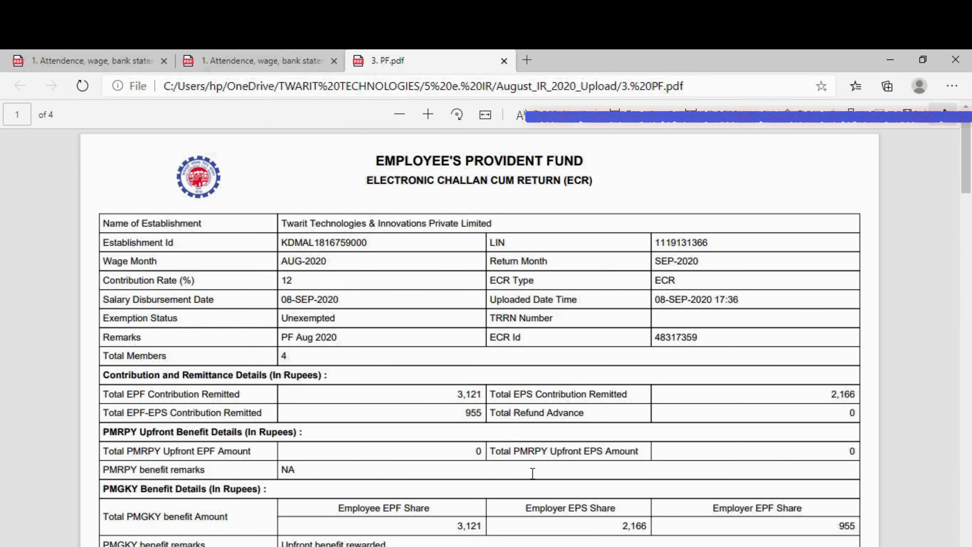
Step: Switch to the attendance, wage and bank statement PDF and find the wage register with its totals row
key(alt+Tab)
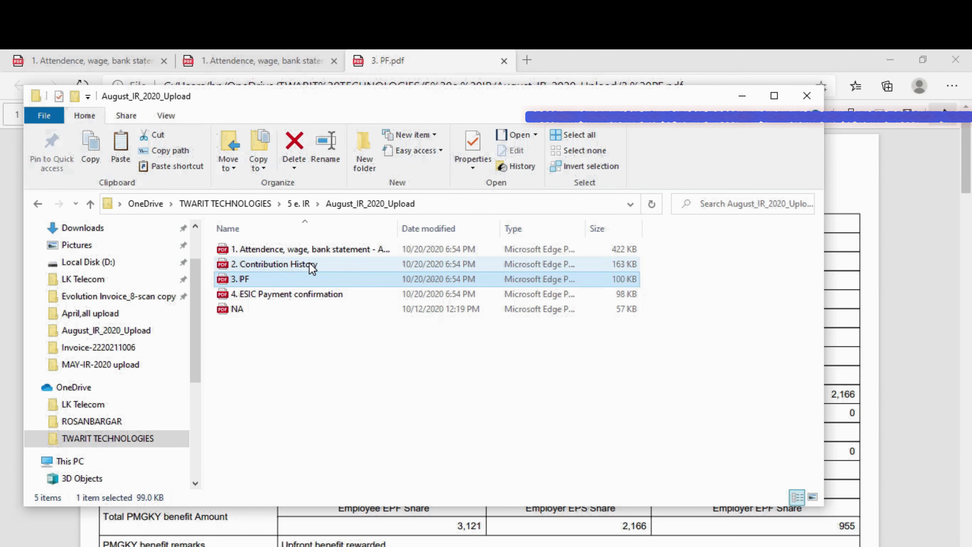
click(271, 68)
scroll(426, 414, down, 5)
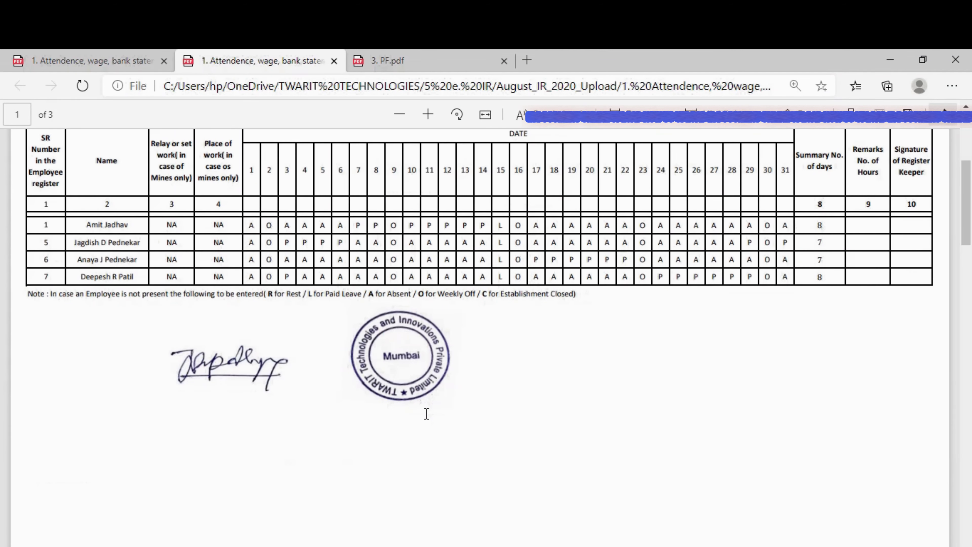
scroll(426, 414, down, 10)
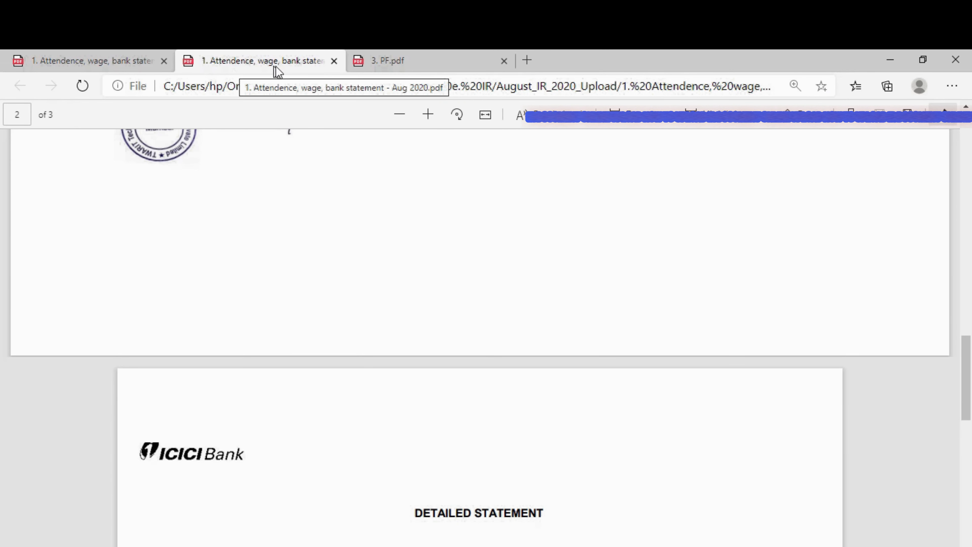
scroll(425, 263, up, 3)
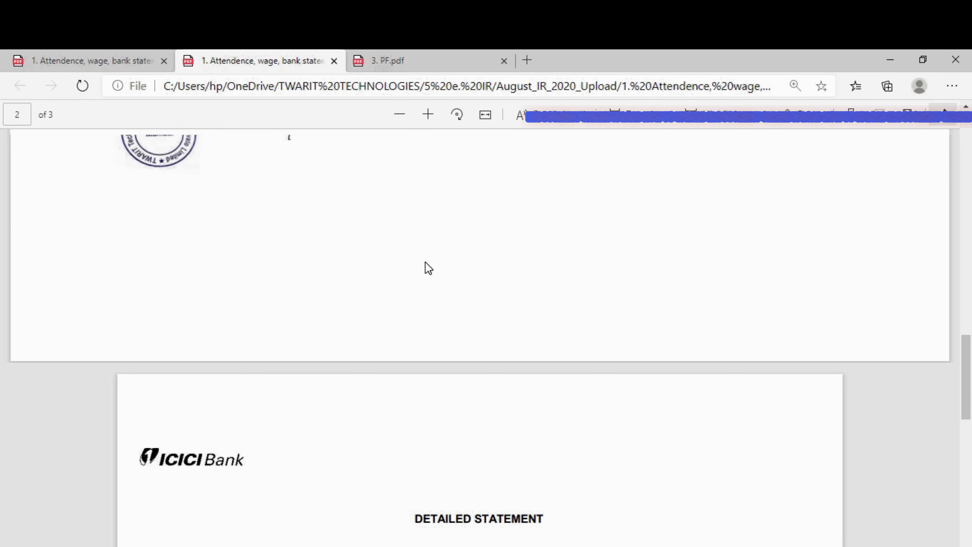
scroll(429, 268, up, 8)
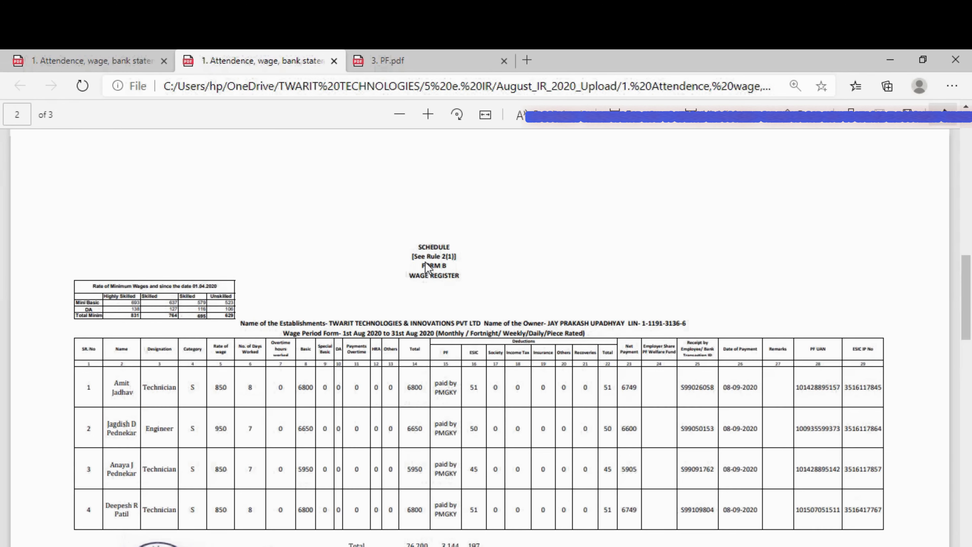
scroll(429, 268, down, 10)
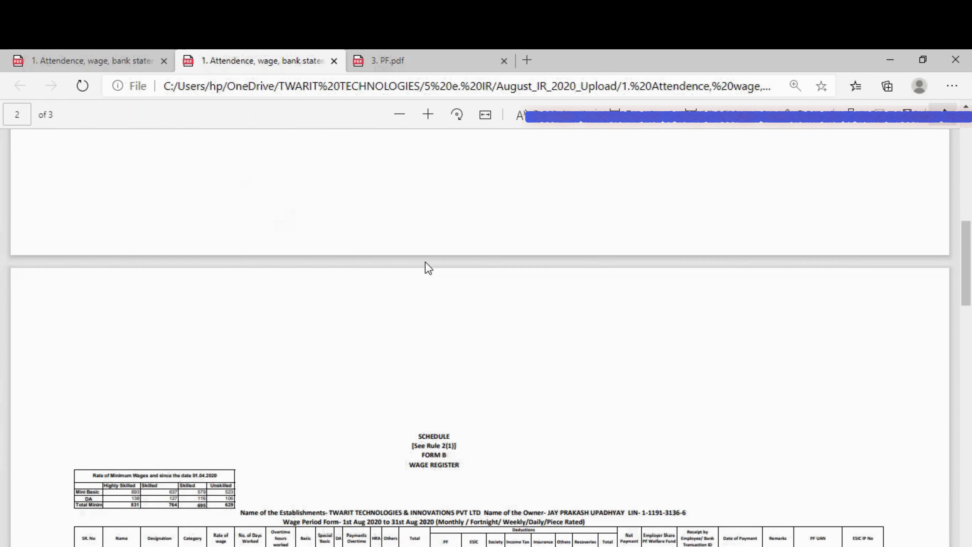
scroll(425, 261, down, 3)
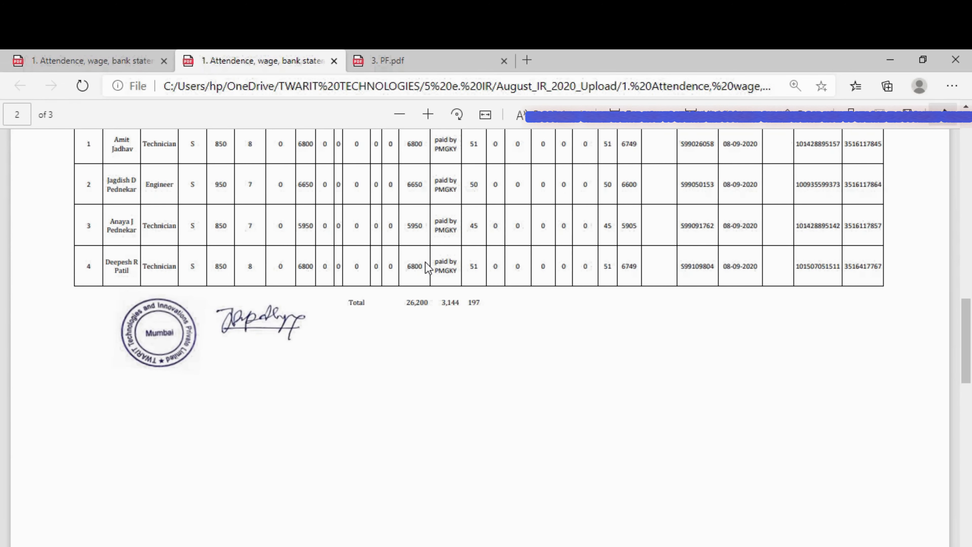
scroll(426, 262, up, 2)
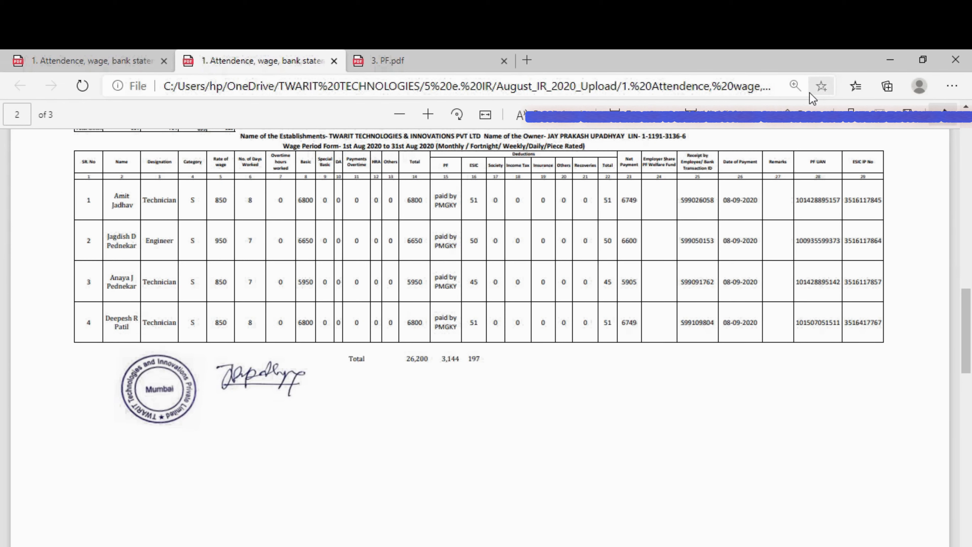
Step: Enlarge the August wage register and examine each employee's basic and total wages, PF and ESIC deductions, and net payment
scroll(443, 182, up, 5)
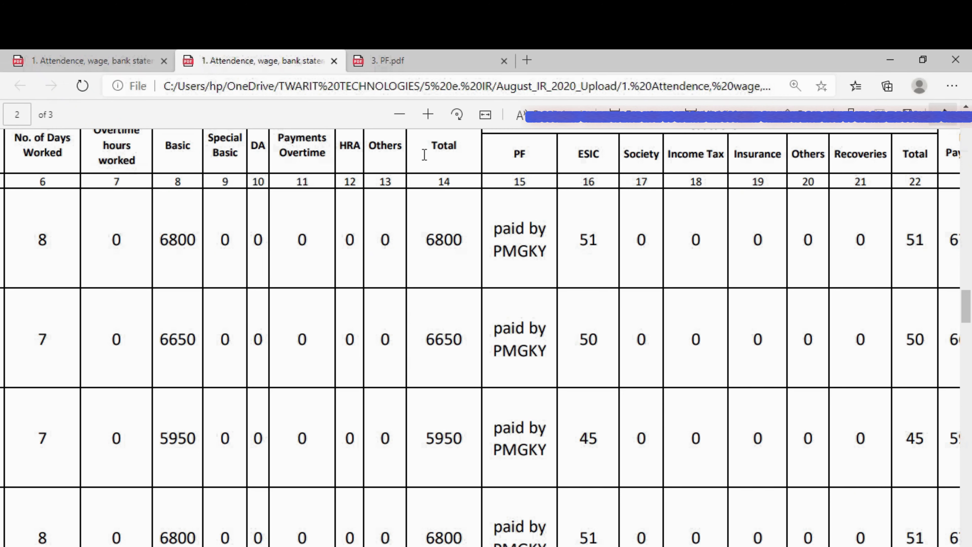
click(400, 116)
click(401, 116)
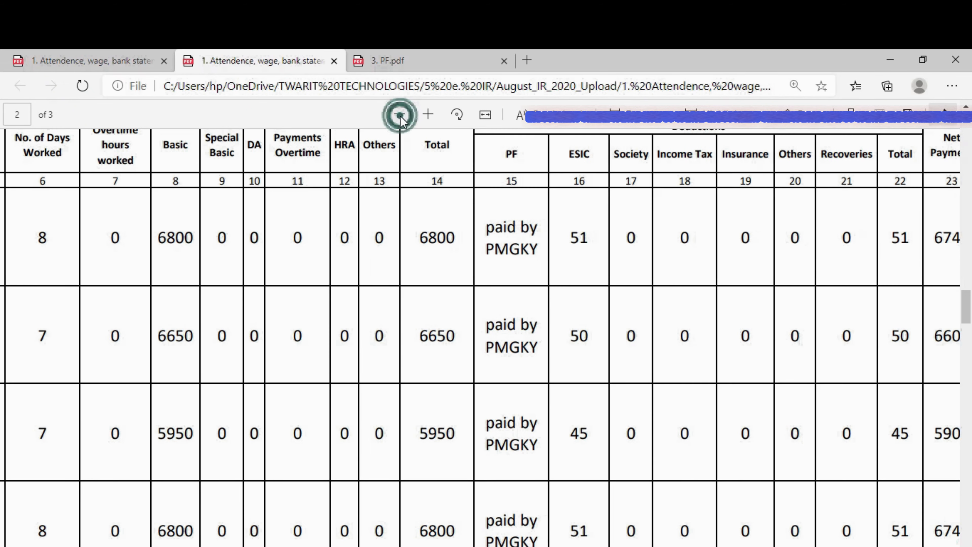
click(400, 118)
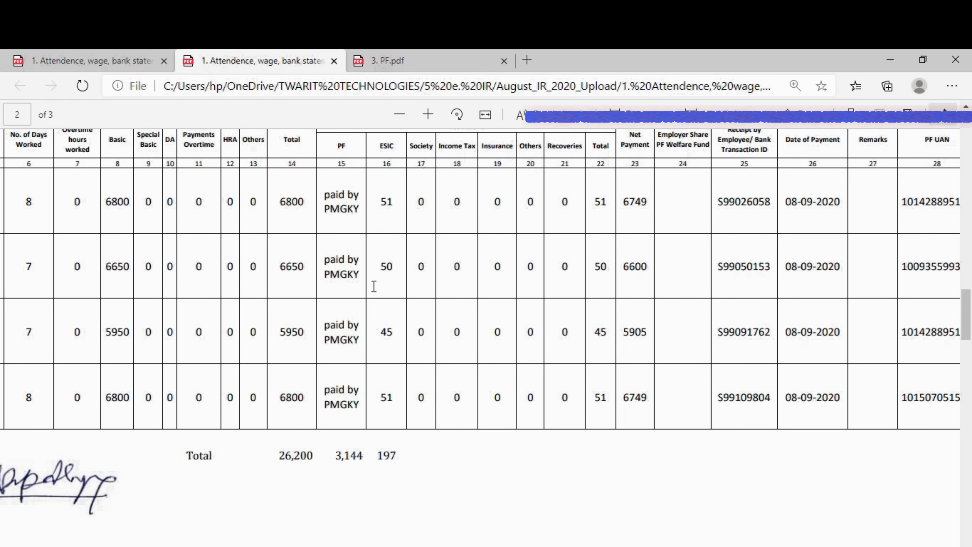
scroll(373, 287, up, 2)
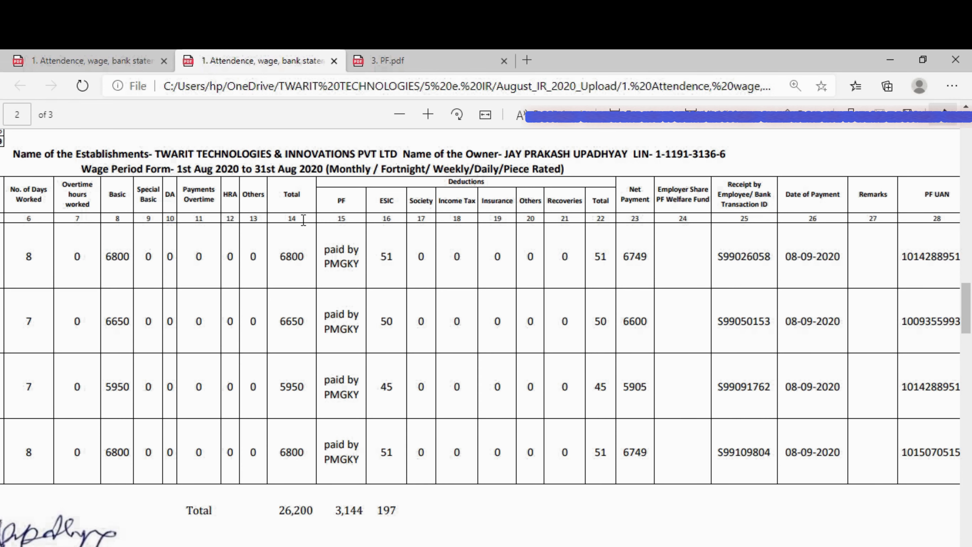
scroll(304, 220, left, 10)
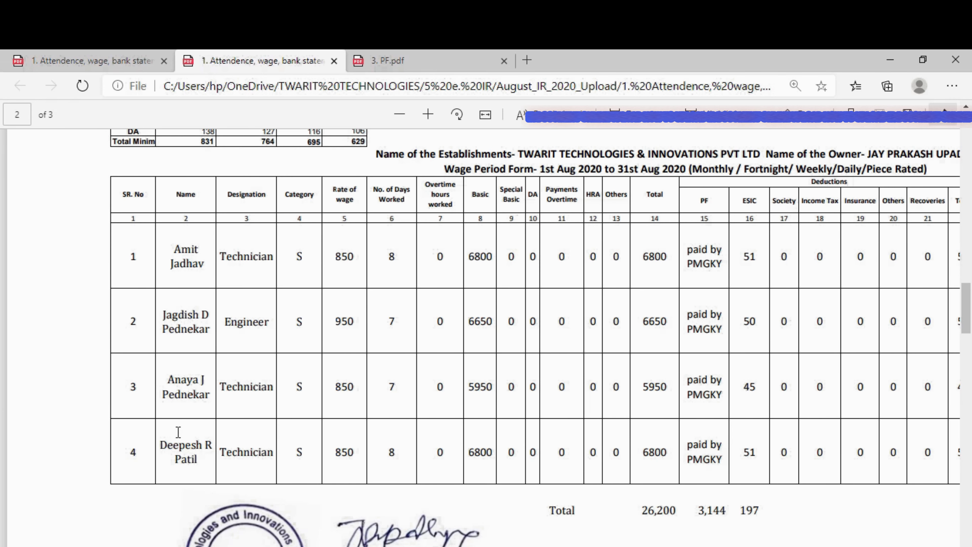
scroll(443, 372, right, 2)
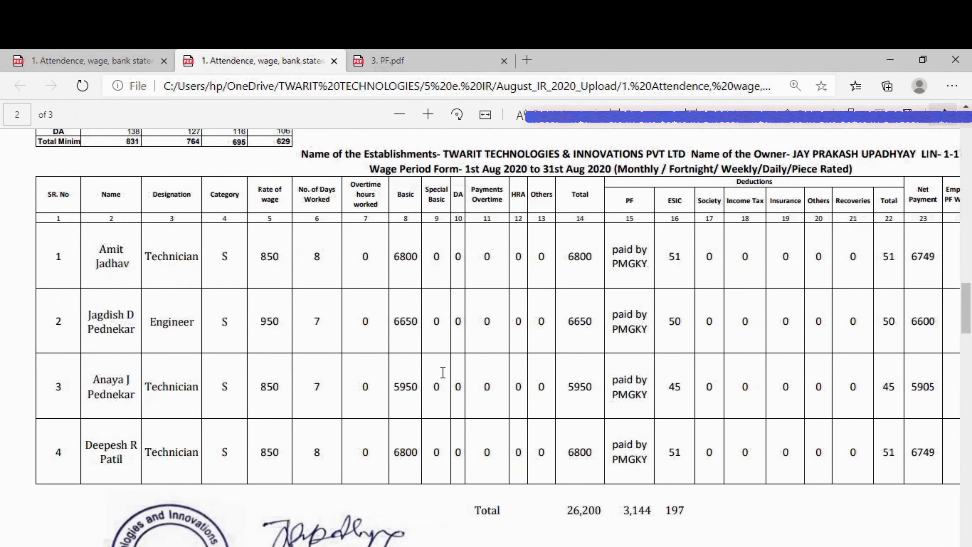
scroll(442, 372, right, 8)
scroll(443, 372, left, 12)
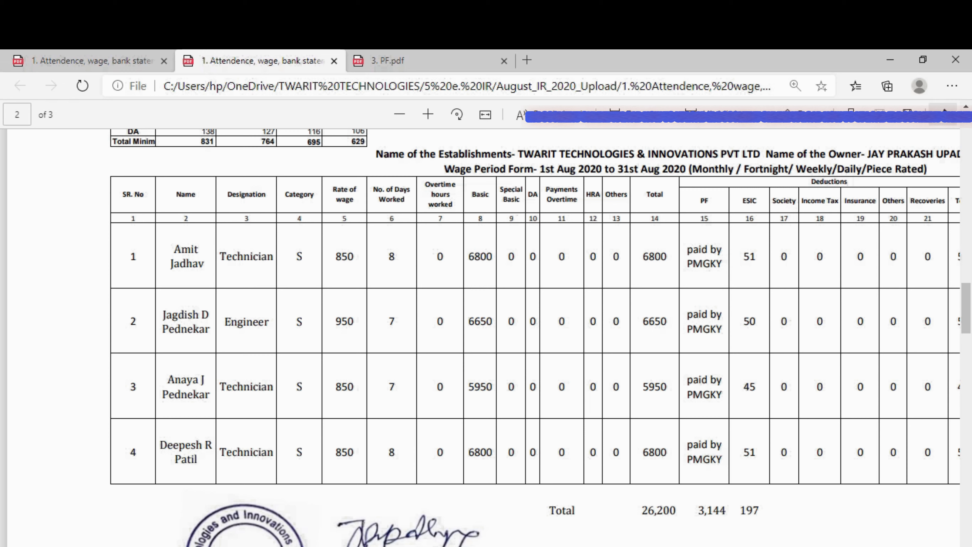
Step: Return to the compliance entry form and set both PF Wages and Gross Wages to 26200
key(alt+Tab)
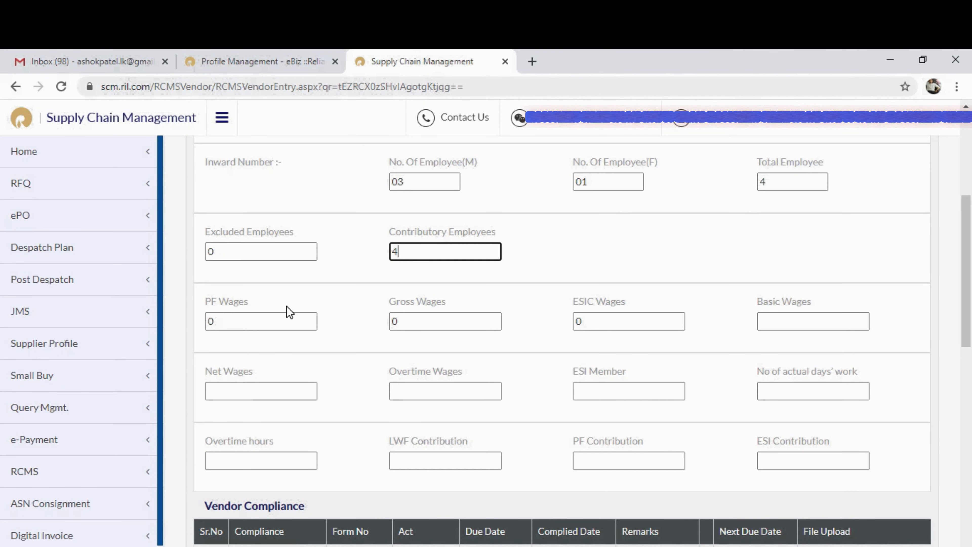
click(249, 323)
key(BackSpace)
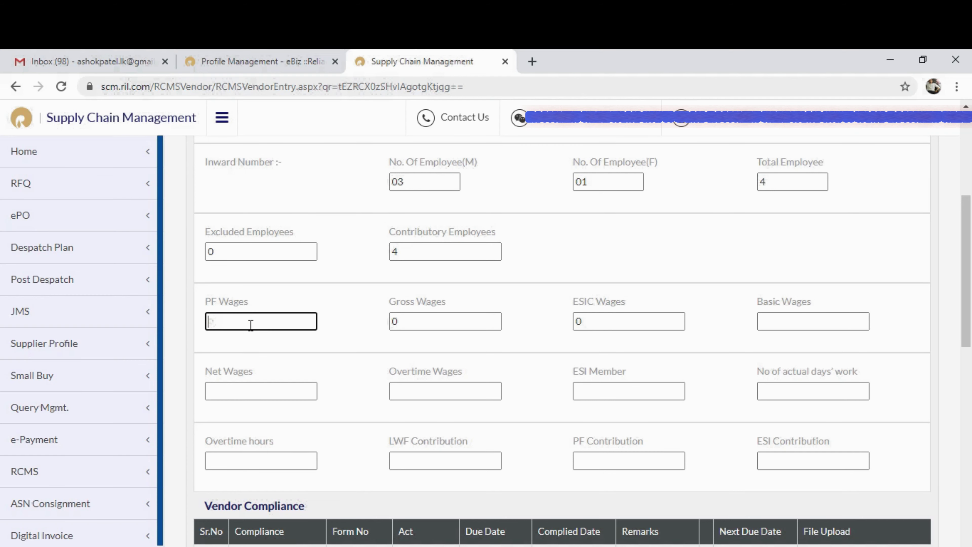
text(26200)
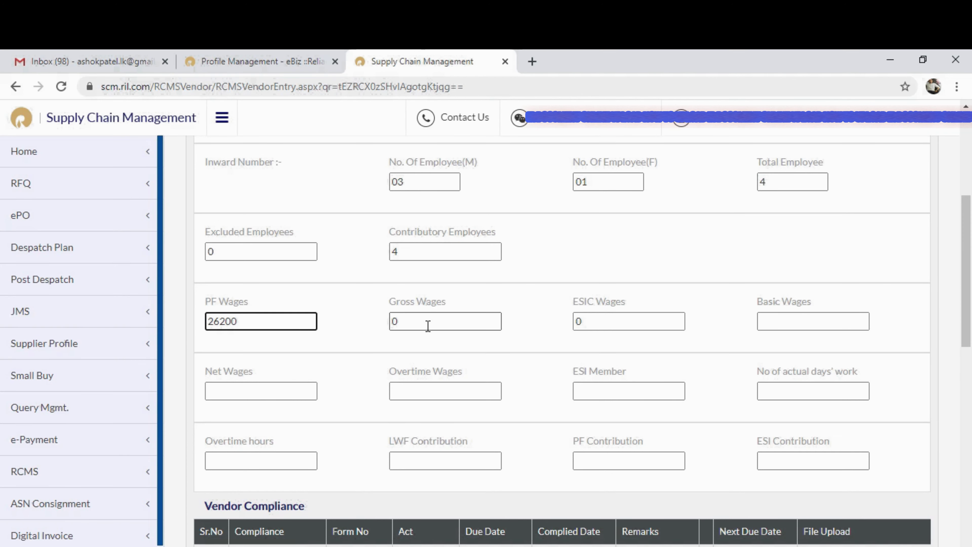
click(428, 326)
key(BackSpace)
text(262)
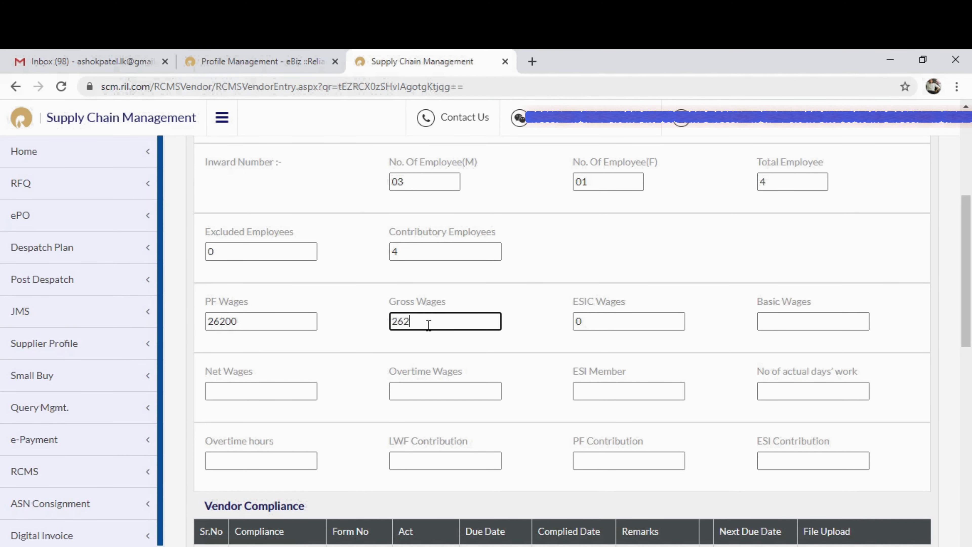
text(00)
Step: Set both ESIC Wages and Basic Wages to 26200 in the compliance entry
click(598, 318)
key(BackSpace)
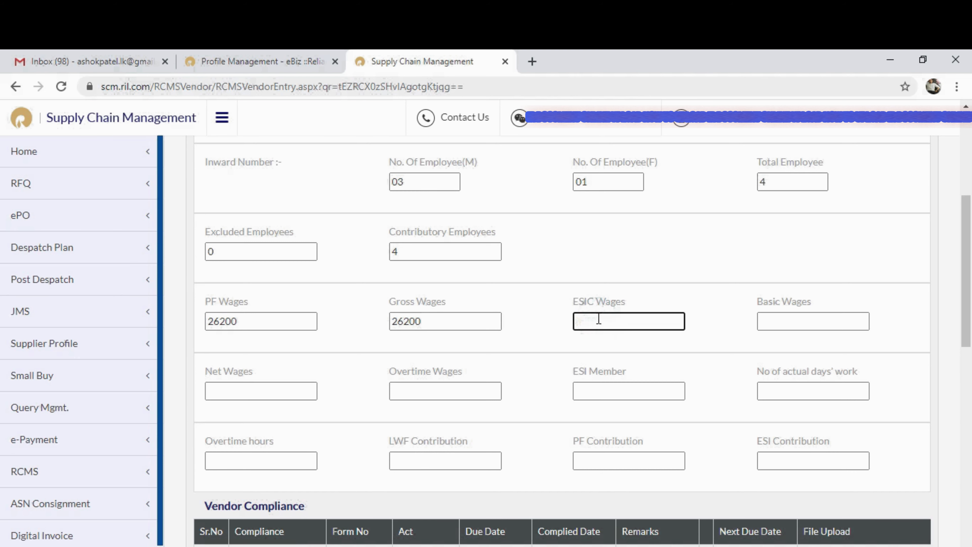
text(26200)
click(786, 320)
text(26)
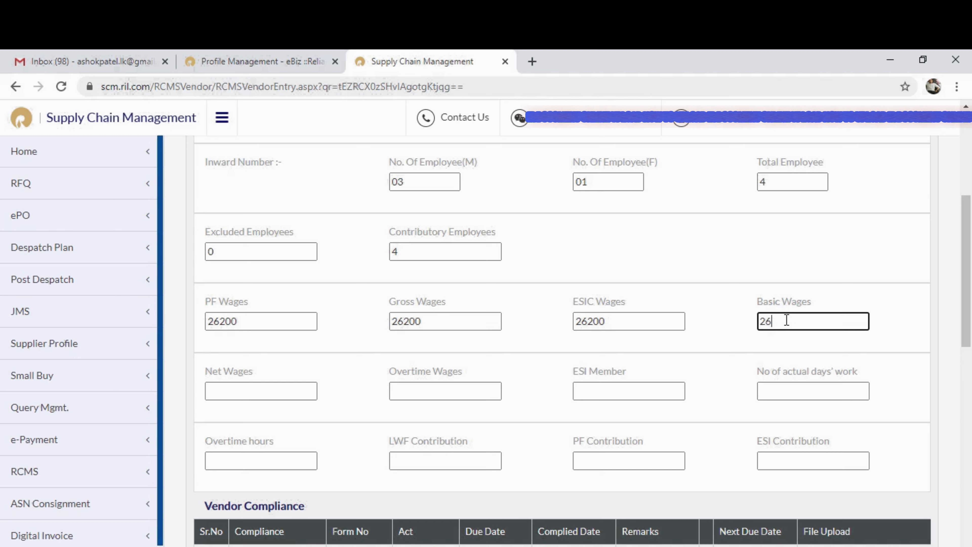
text(200)
Step: Set Net Wages to 26200 and Overtime Wages to 0
click(279, 391)
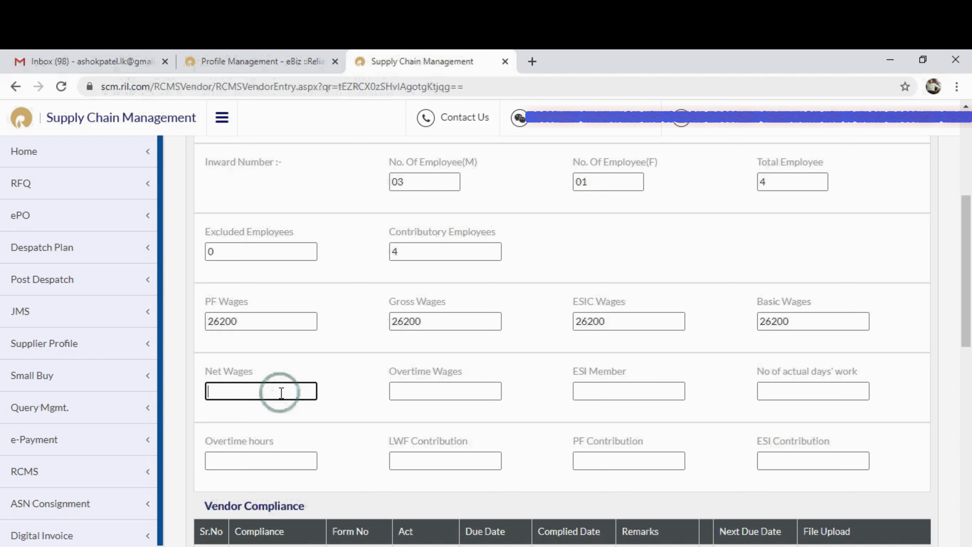
text(26200)
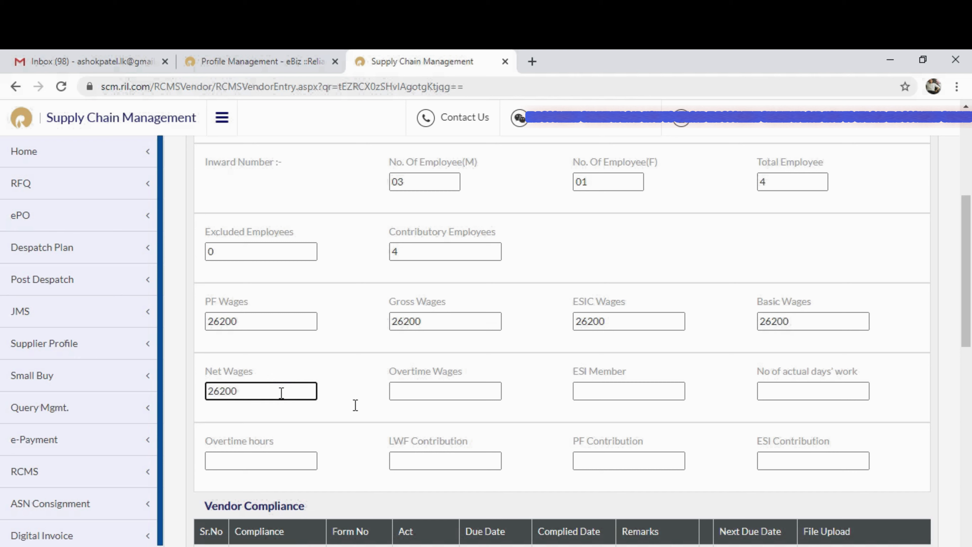
click(446, 391)
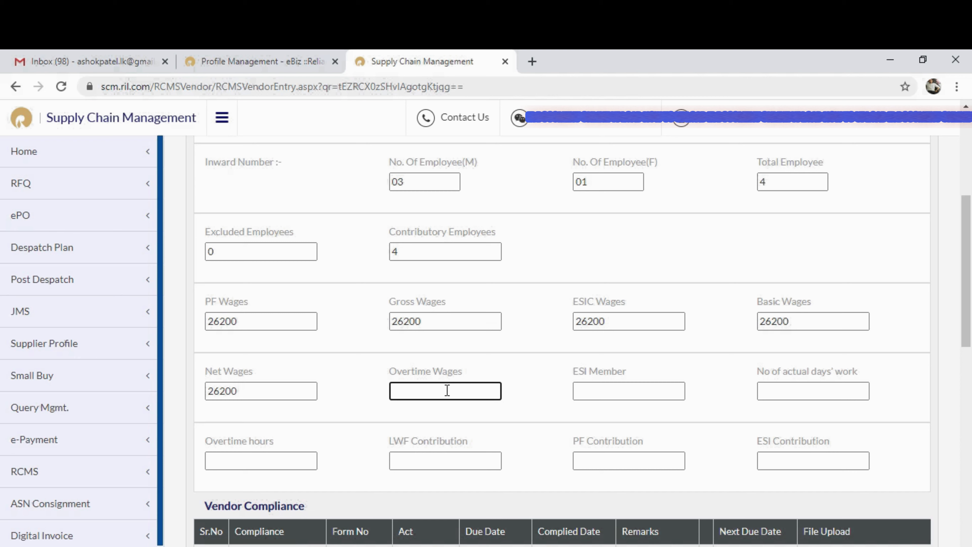
text(0)
Step: Set ESI Member to 4 and the number of actual days' work to 26
click(601, 393)
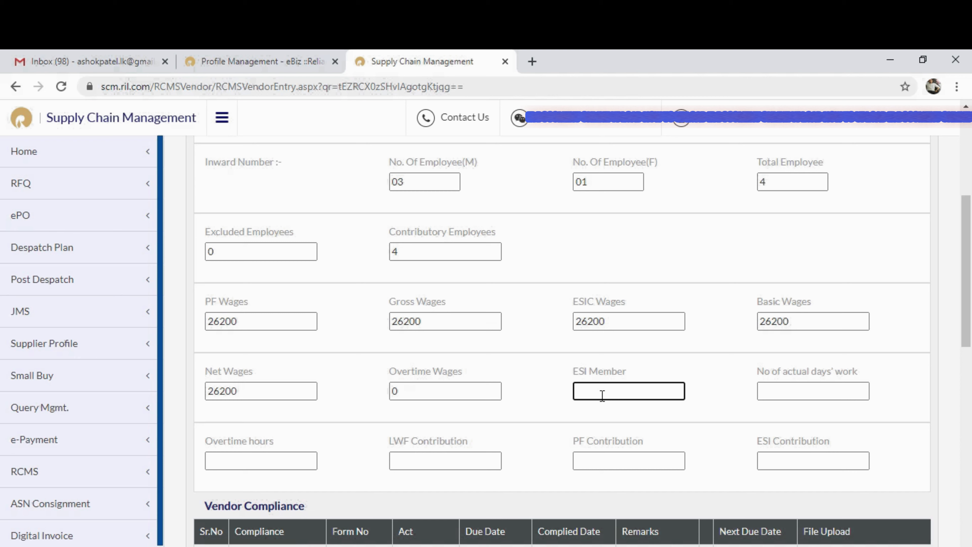
text(4)
click(797, 390)
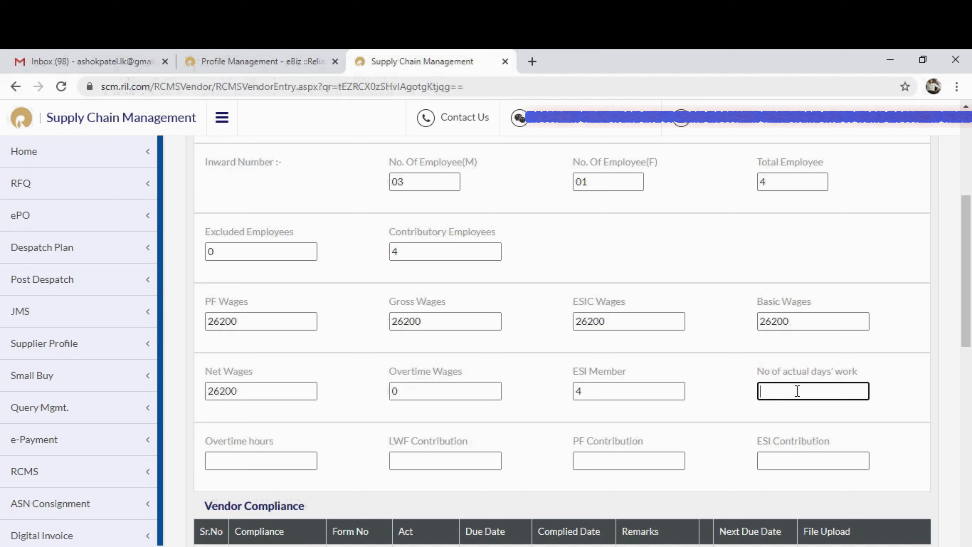
text(26)
Step: Set Overtime hours and LWF Contribution to 0
scroll(450, 405, down, 1)
click(258, 440)
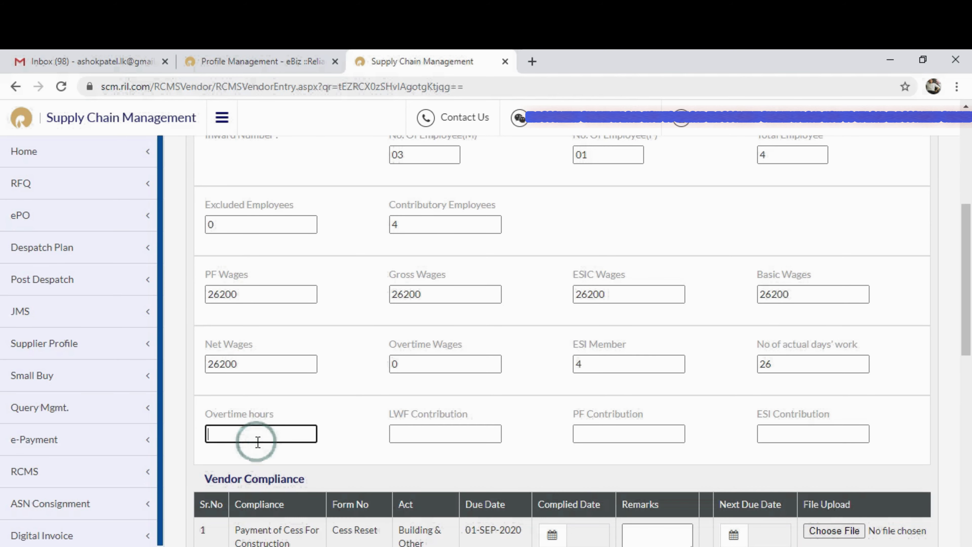
text(0)
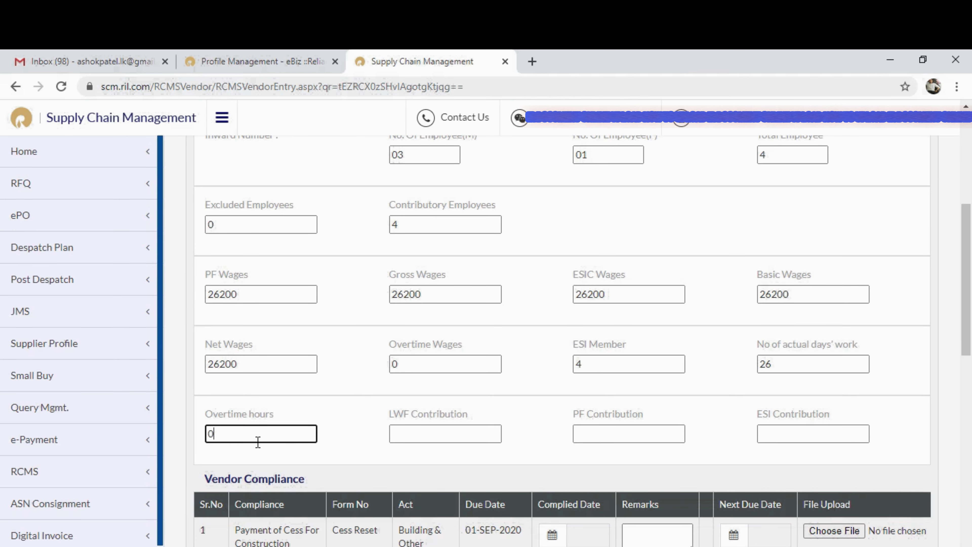
click(461, 438)
text(0)
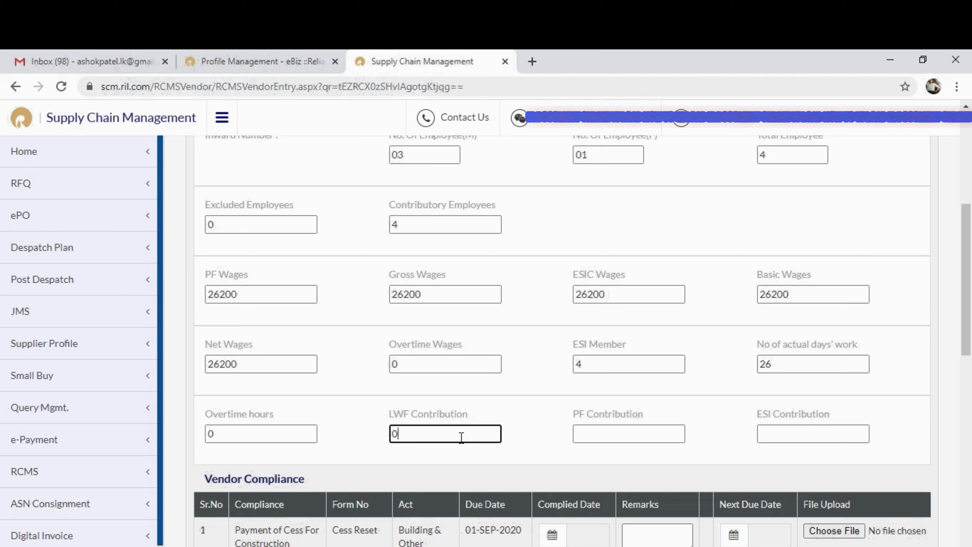
Step: Look up the total amount on the payment confirmation receipt in 3. PF.pdf and enter 631 as the PF Contribution
click(610, 434)
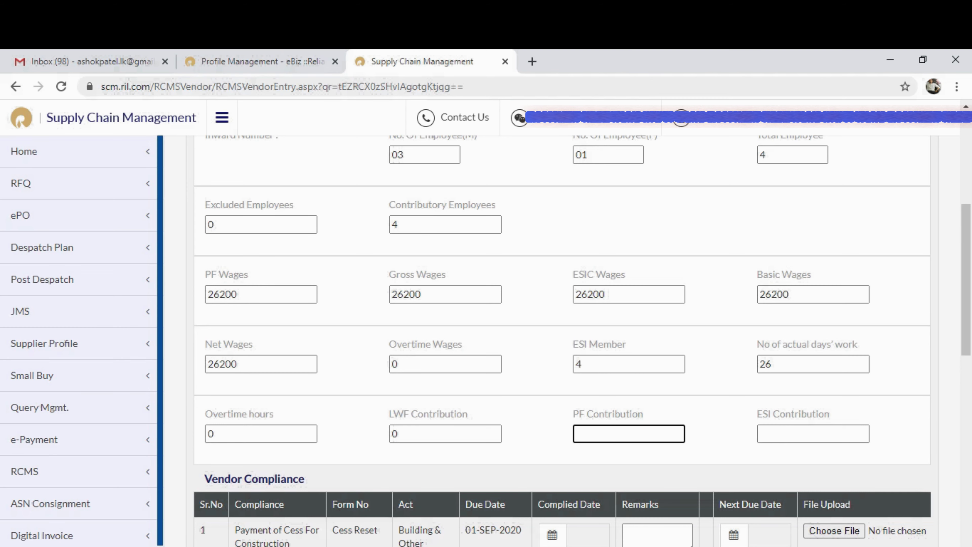
key(alt+Tab)
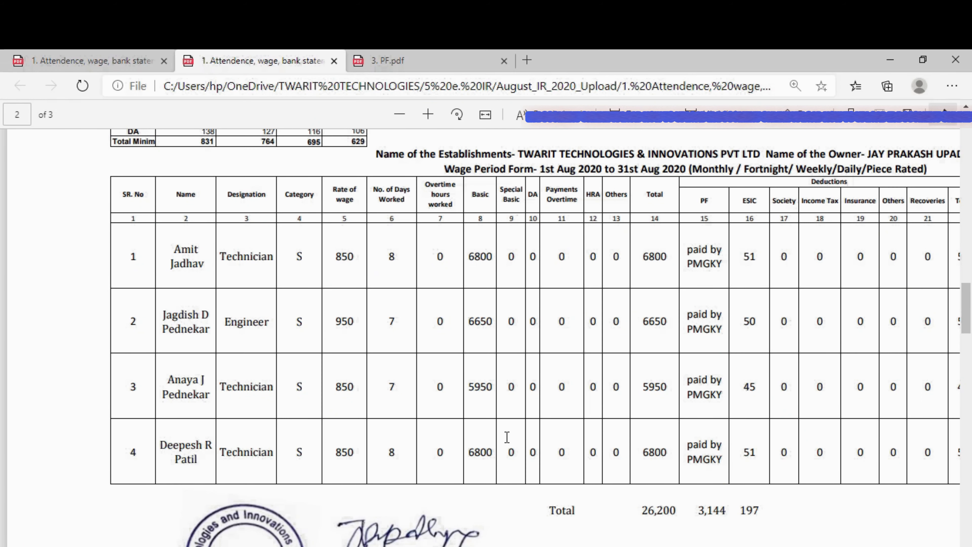
click(407, 65)
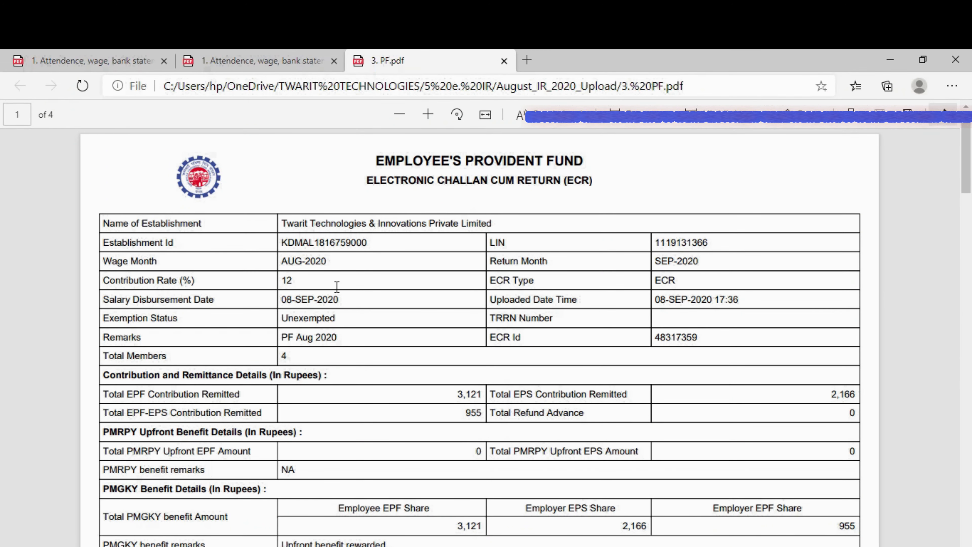
scroll(382, 333, down, 20)
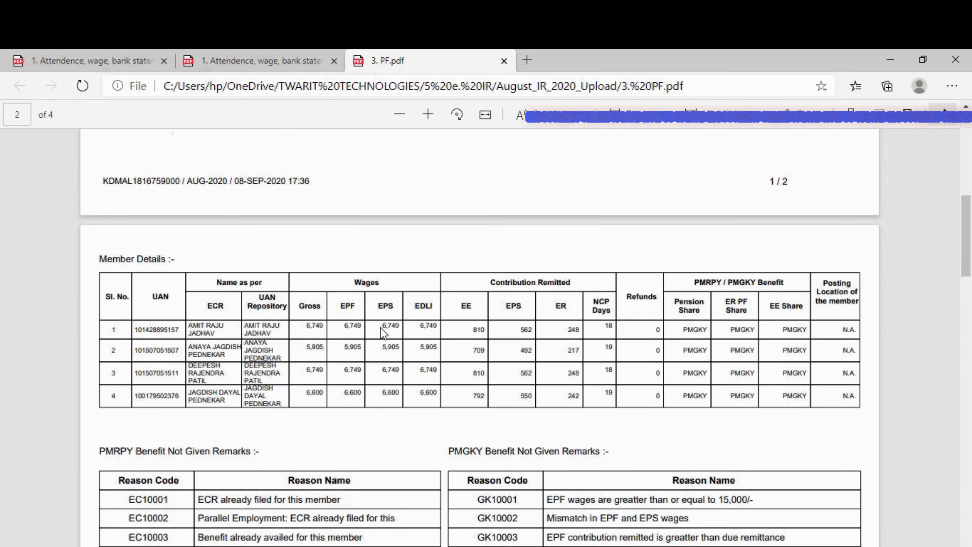
key(ctrl+minus)
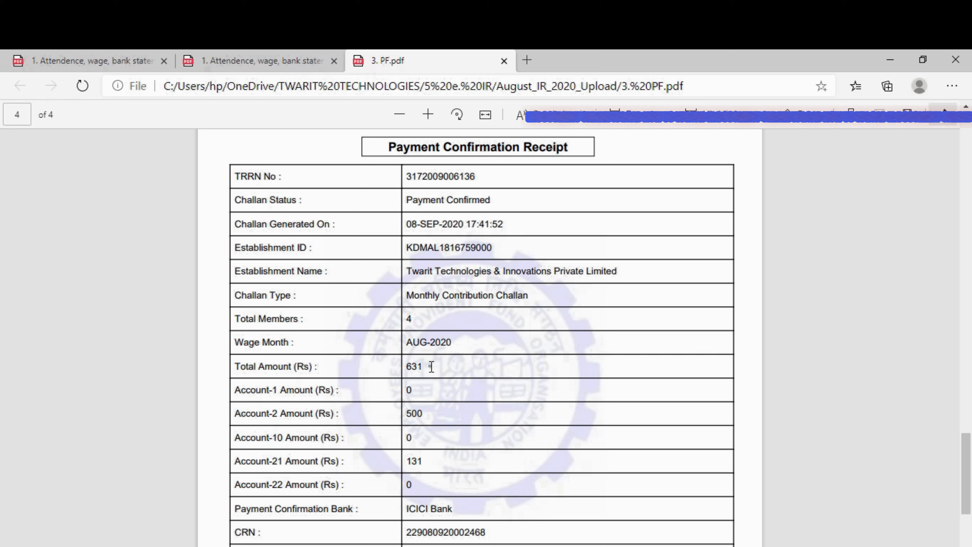
drag(431, 366, 238, 368)
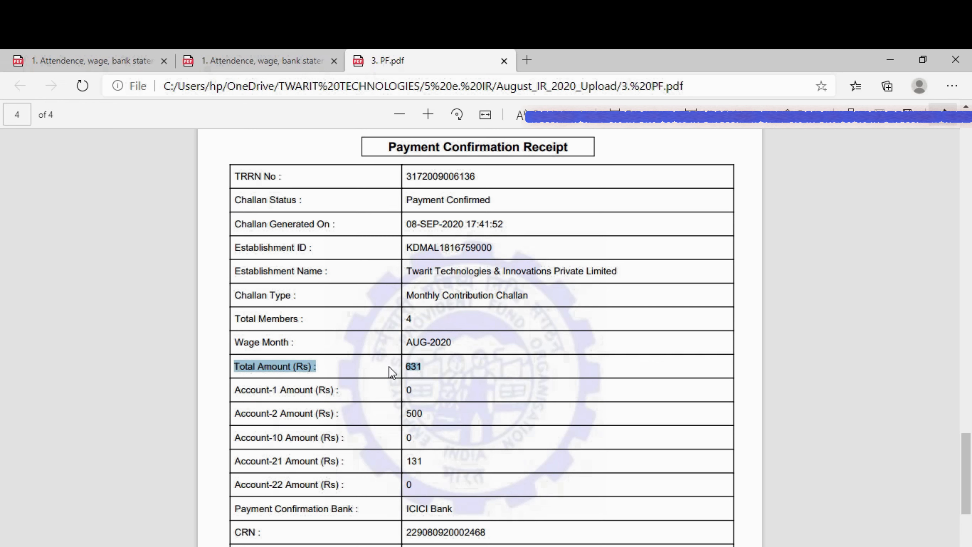
click(441, 366)
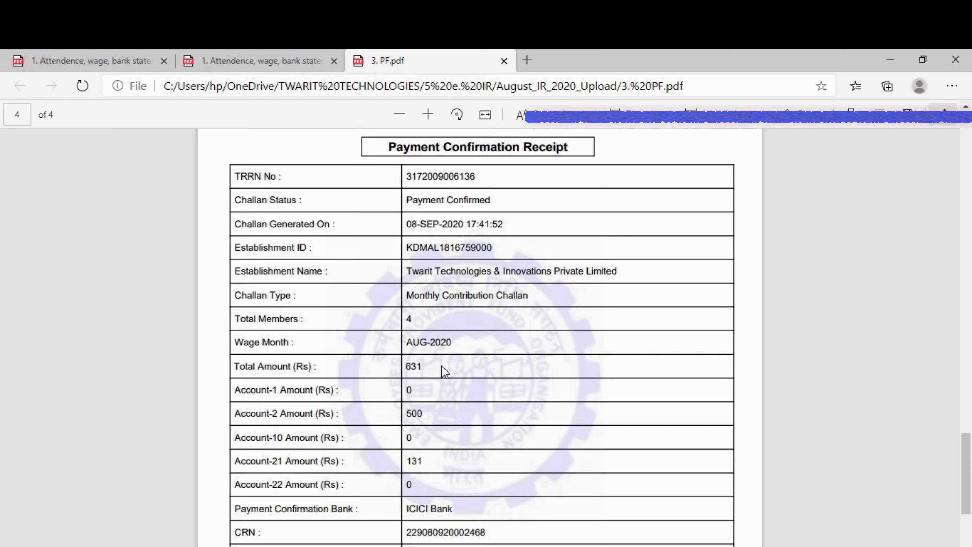
key(alt+Tab)
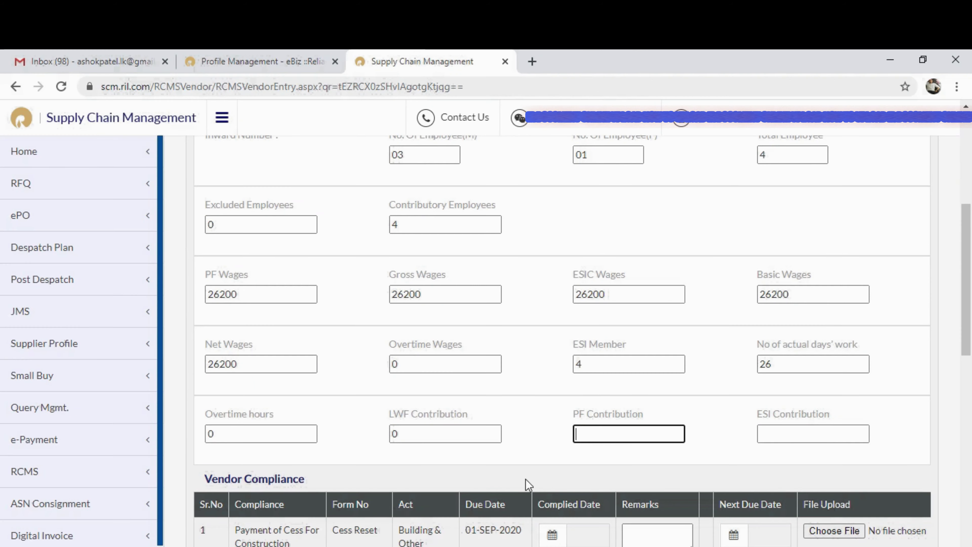
text(631)
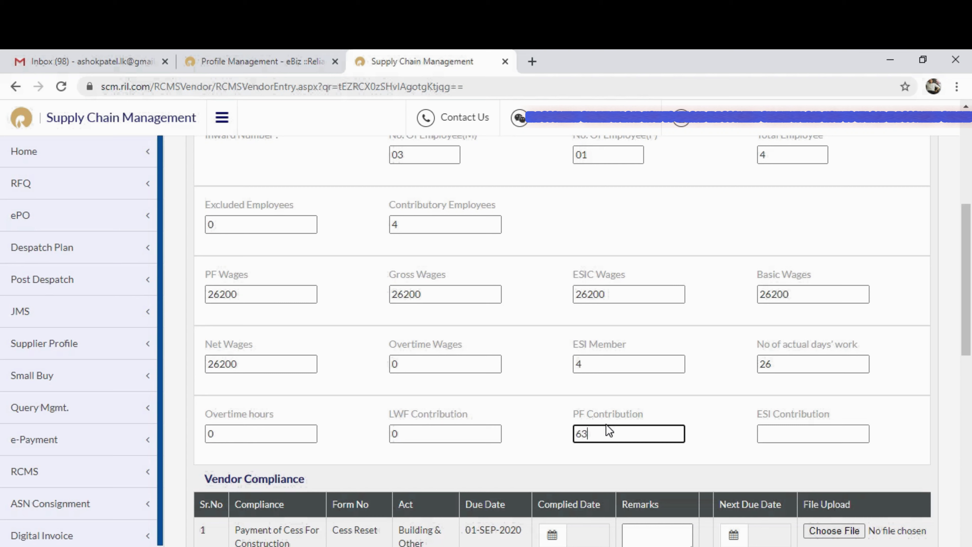
Step: Check the PF document for the ESI amount, then open the 4. ESIC Payment confirmation PDF
click(795, 432)
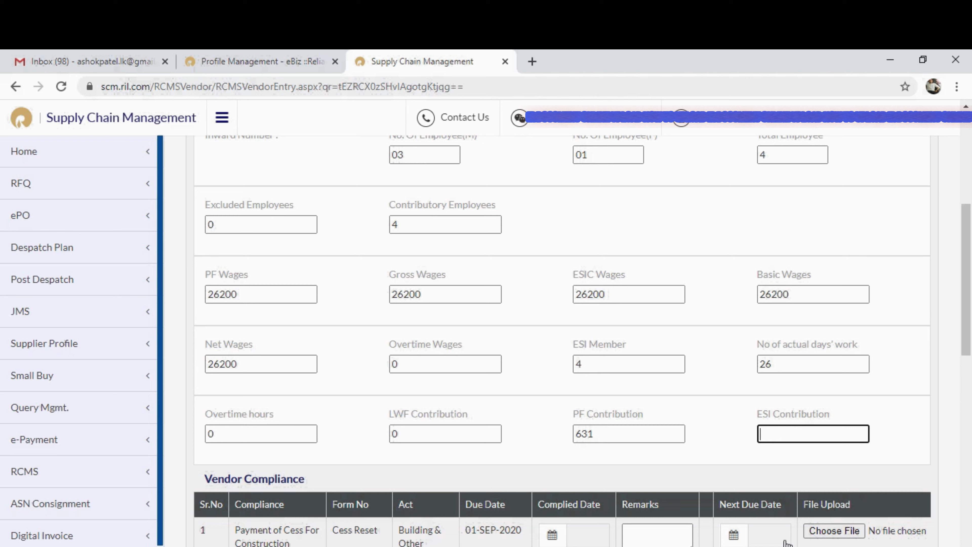
key(alt+Tab)
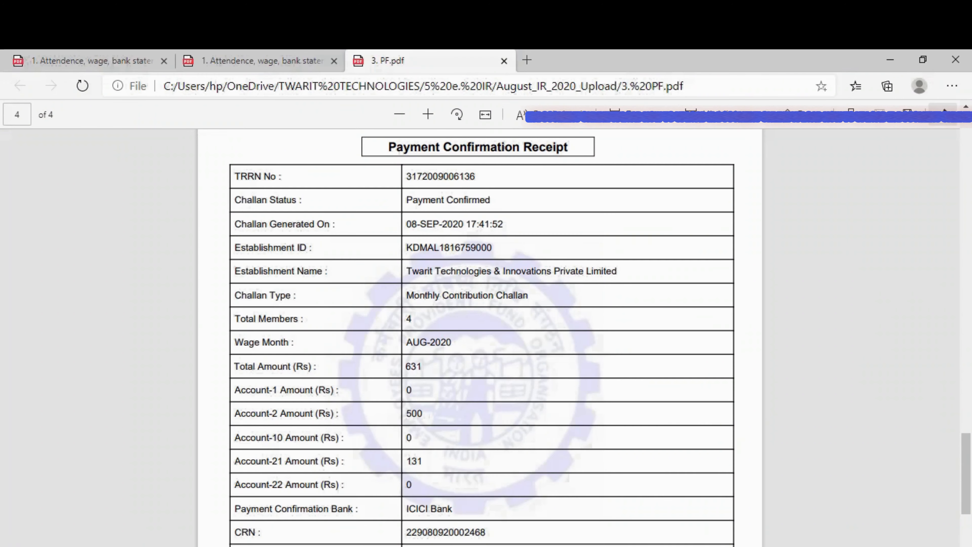
scroll(561, 419, down, 5)
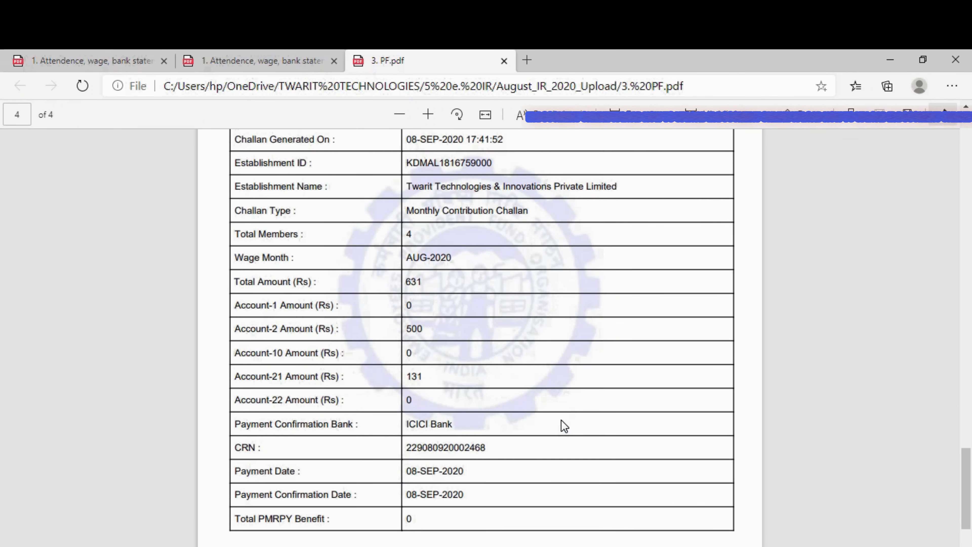
scroll(560, 419, up, 20)
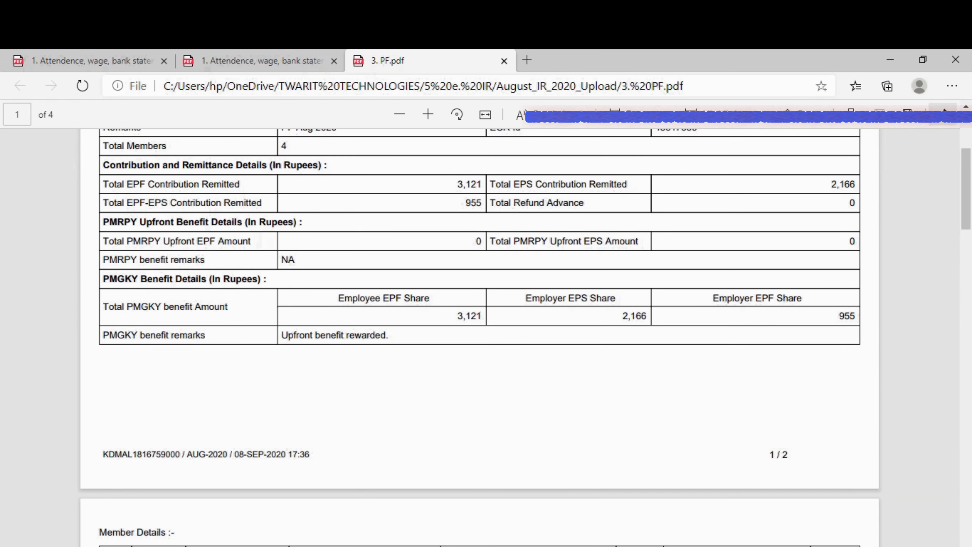
key(alt+Tab)
double_click(287, 295)
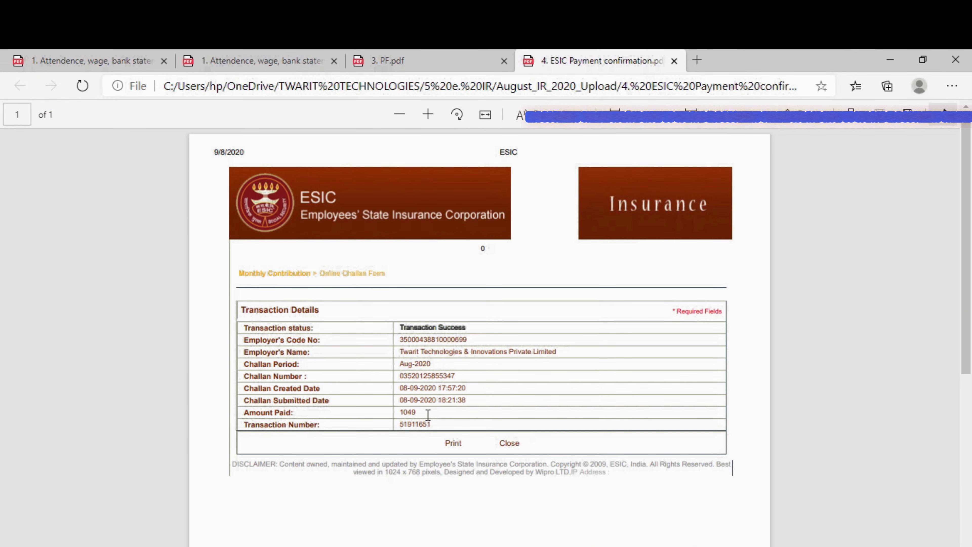
Step: Find the amount paid on the ESIC confirmation and enter 1049 as the ESI Contribution in the compliance entry
ctrl+scroll(427, 415, up, 2)
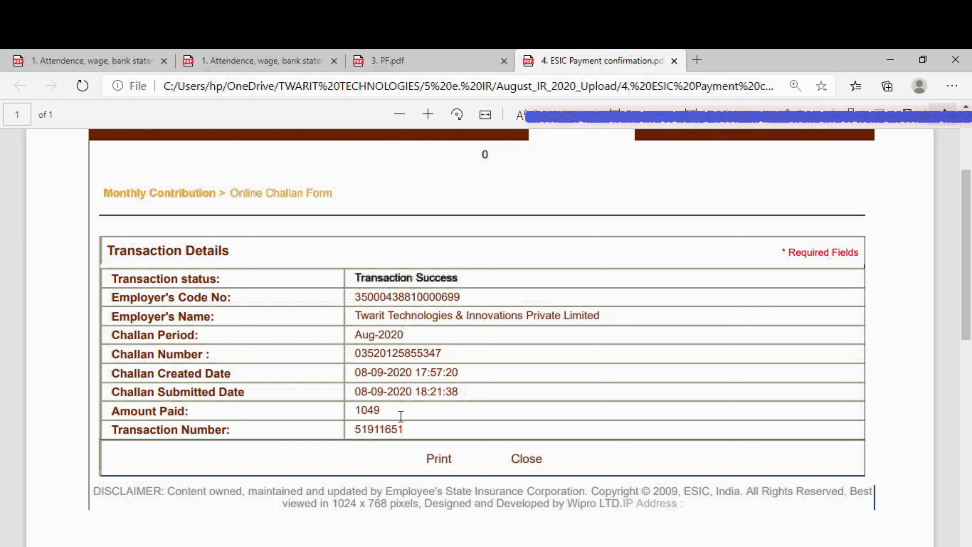
drag(399, 412, 347, 414)
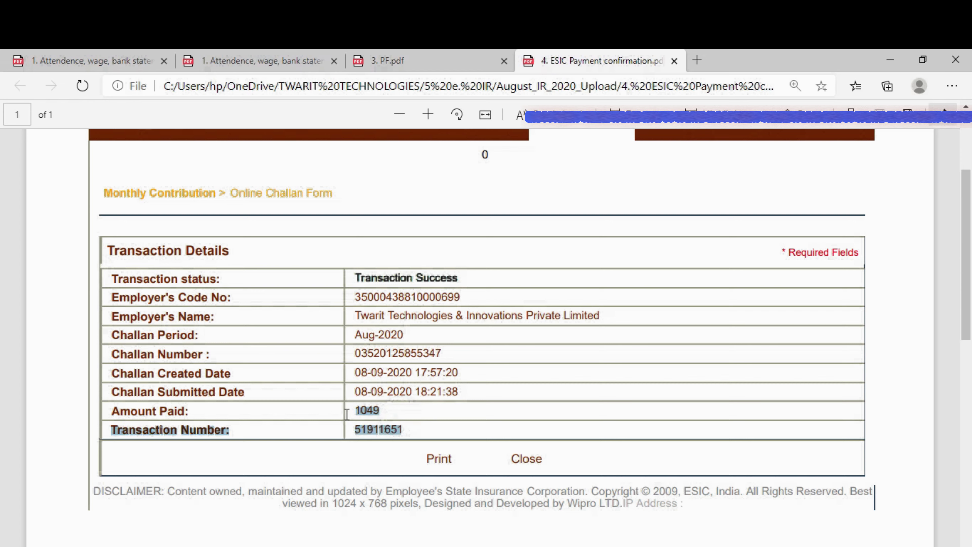
click(380, 409)
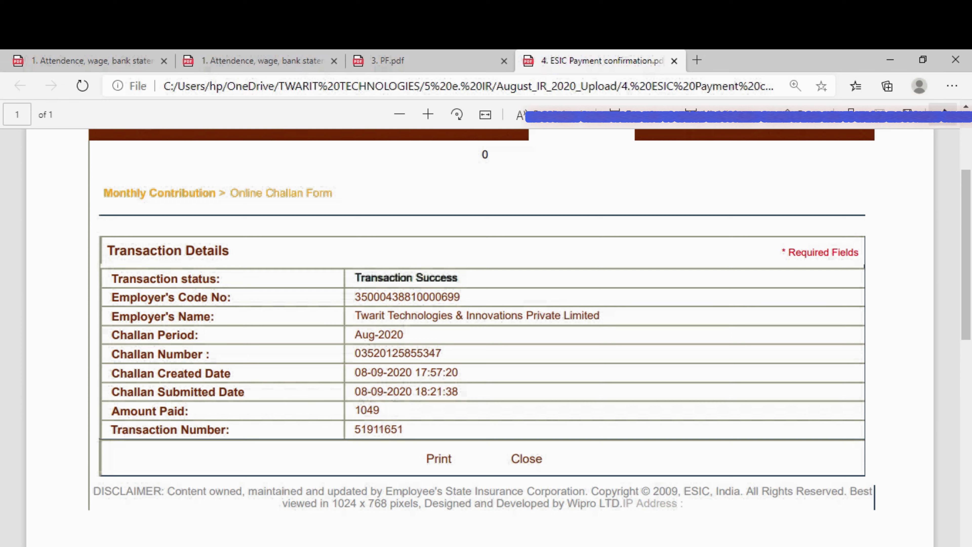
key(alt+Tab)
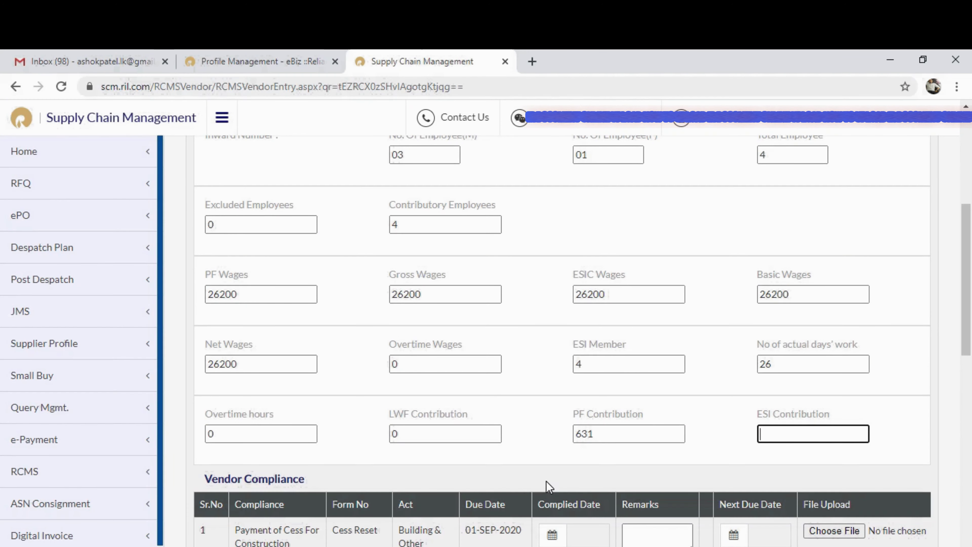
text(1049)
Step: Review the filled-in figures and set the Complied Date of Vendor Compliance rows 1 and 2 to 5 October 2020
scroll(476, 448, down, 3)
scroll(476, 448, up, 2)
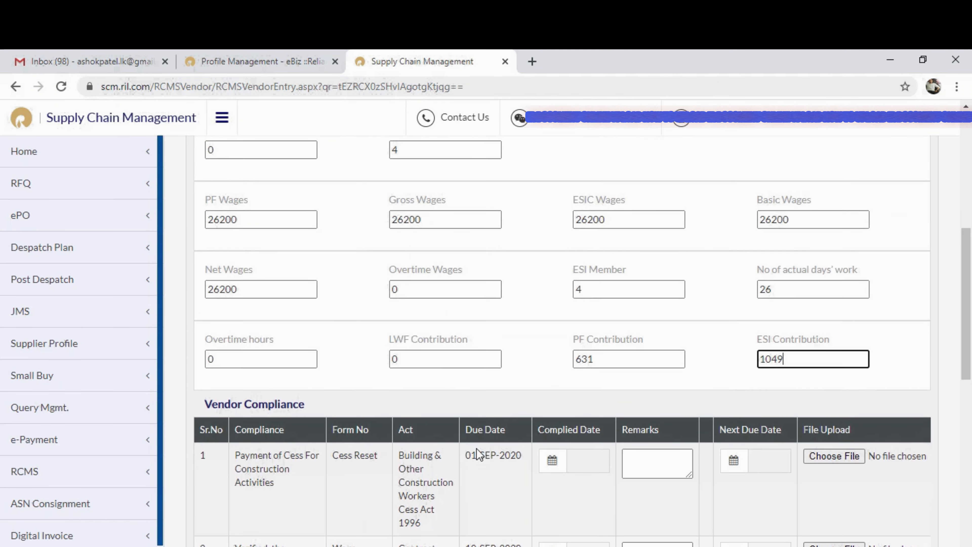
scroll(476, 448, up, 7)
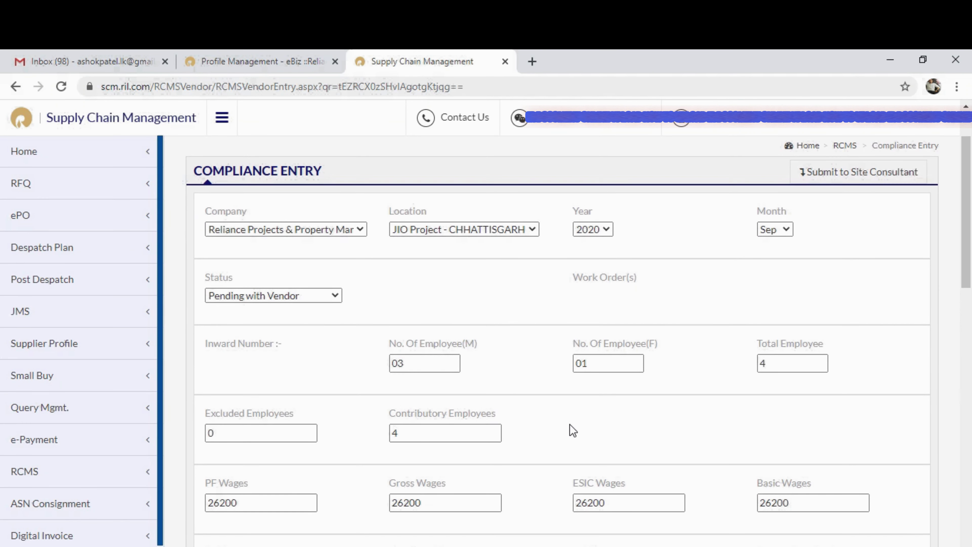
scroll(573, 431, down, 2)
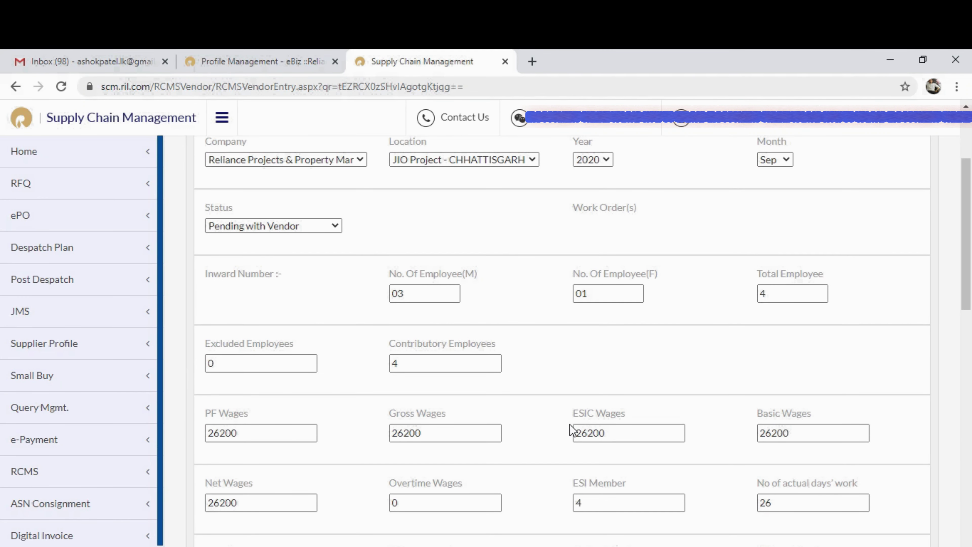
scroll(570, 399, down, 5)
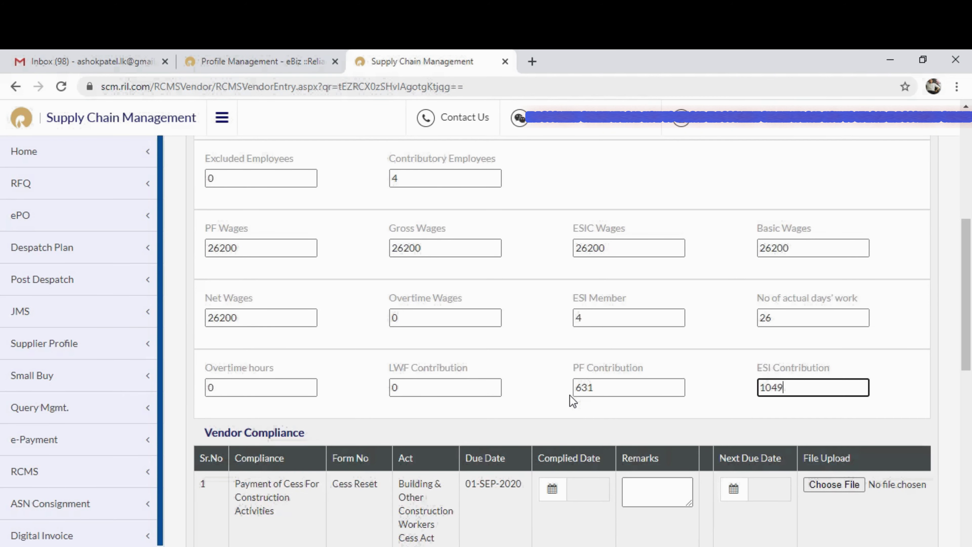
scroll(573, 400, down, 5)
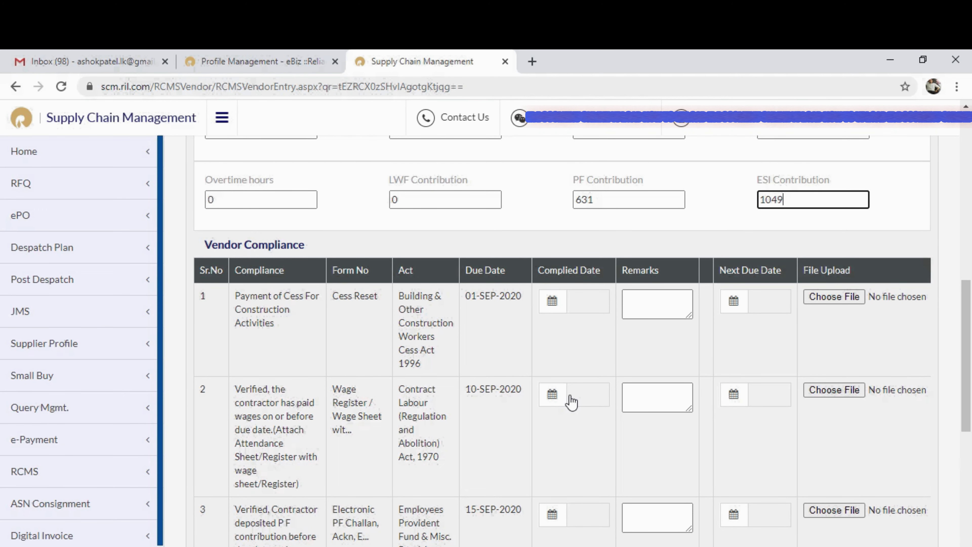
click(551, 302)
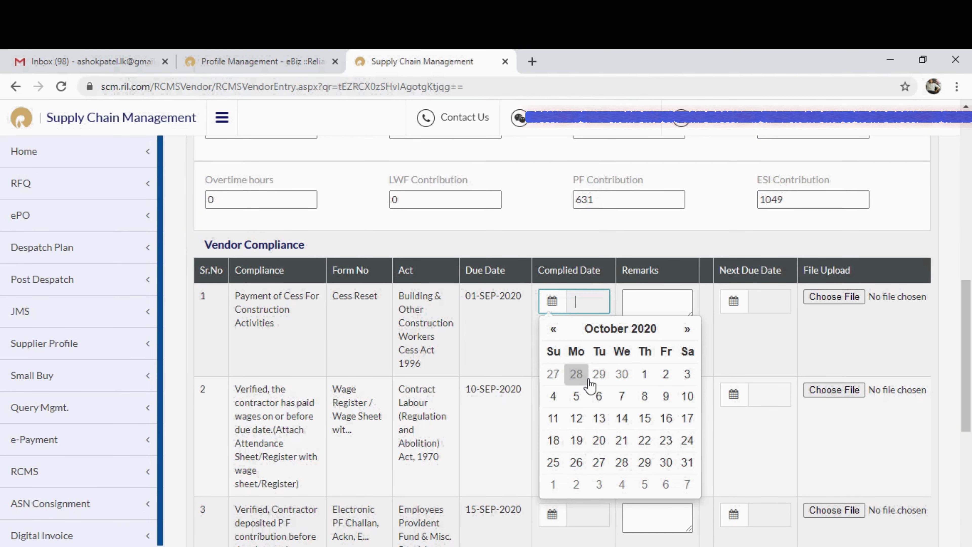
click(577, 399)
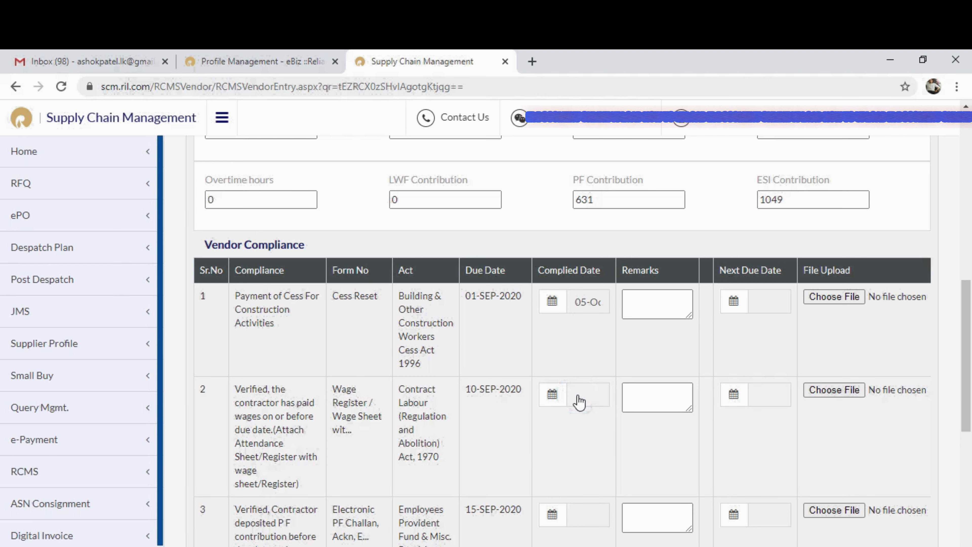
click(552, 394)
click(576, 489)
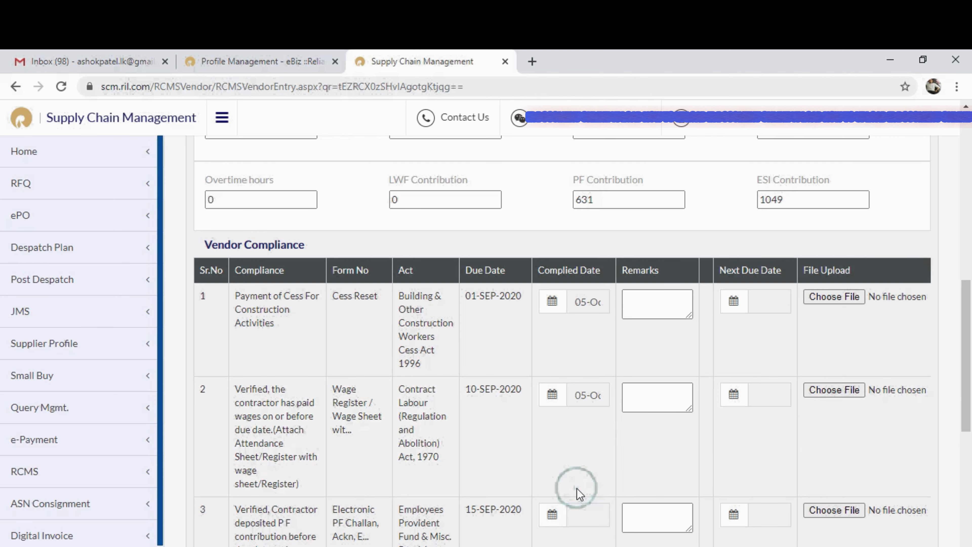
Step: Set the Complied Date of the PF contribution and ESIC Challan rows to 5 October 2020
scroll(574, 493, down, 3)
click(554, 390)
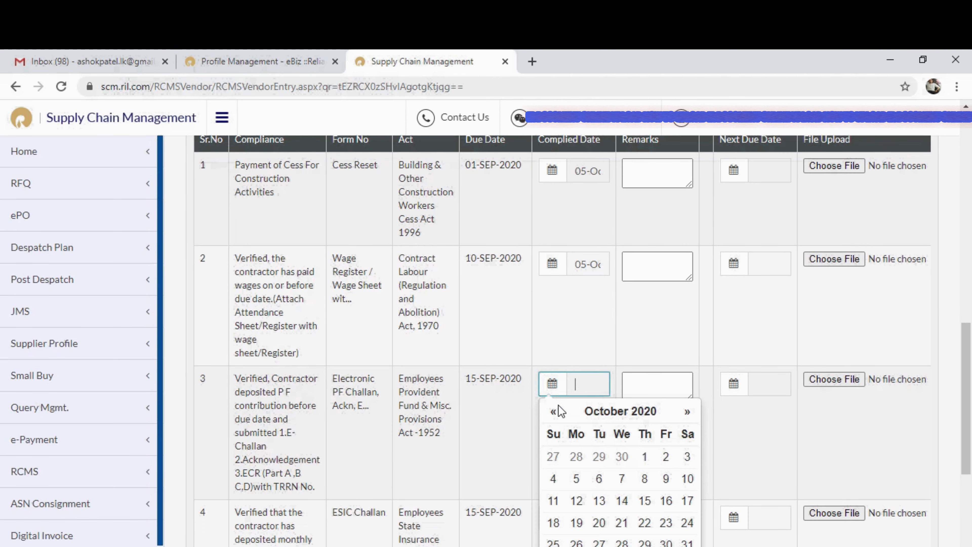
click(576, 477)
scroll(578, 476, down, 3)
scroll(578, 476, down, 3)
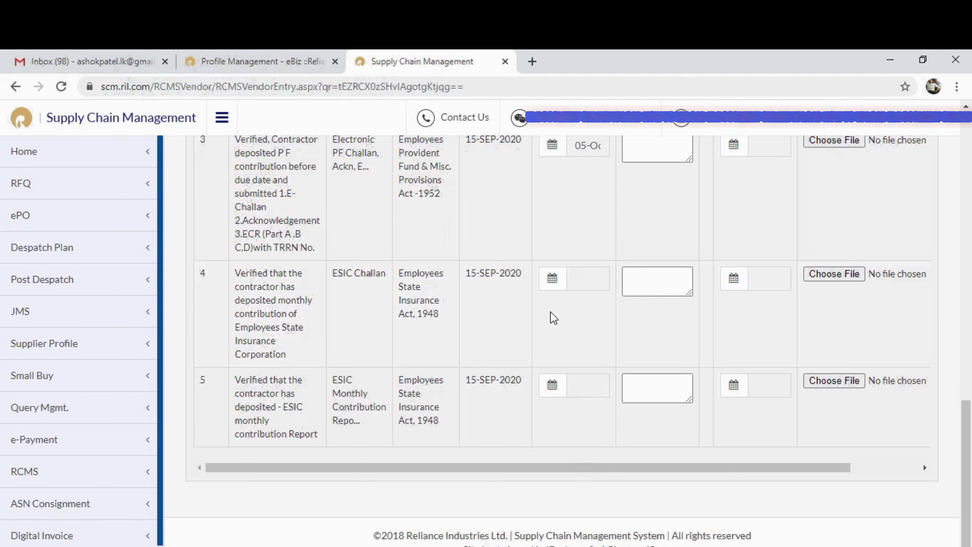
click(551, 281)
click(577, 373)
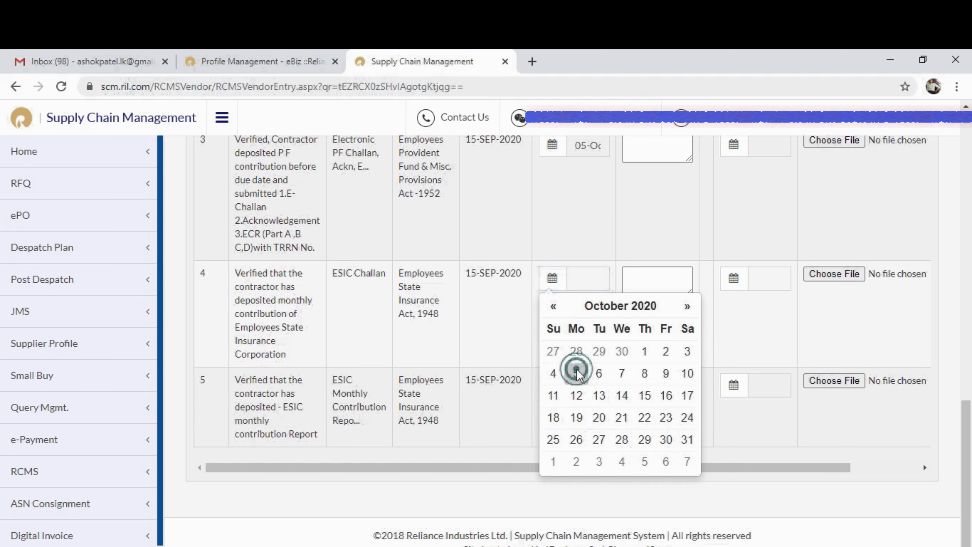
Step: Leave the Complied Date of the ESIC Monthly Contribution Report row empty and enter NA as its remark
click(555, 386)
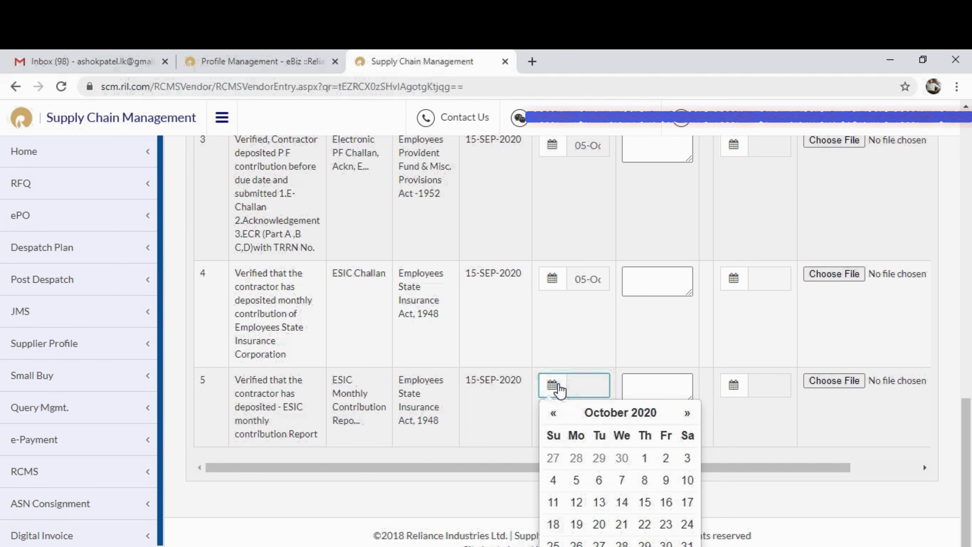
click(577, 332)
click(646, 383)
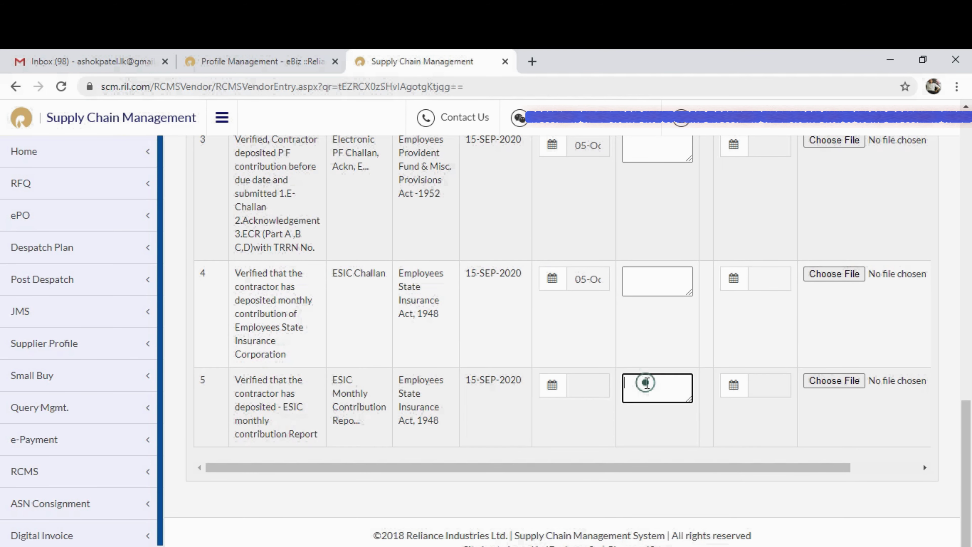
text(NA)
Step: Copy the compliance text "Payment of Cess For Construction Activities" into the Remarks of row 1
scroll(627, 284, up, 5)
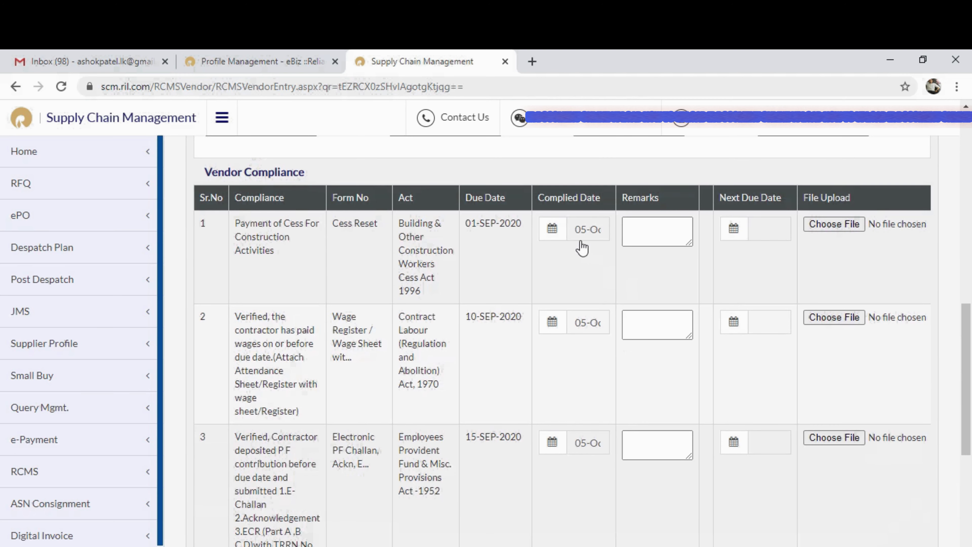
click(653, 231)
drag(270, 251, 232, 218)
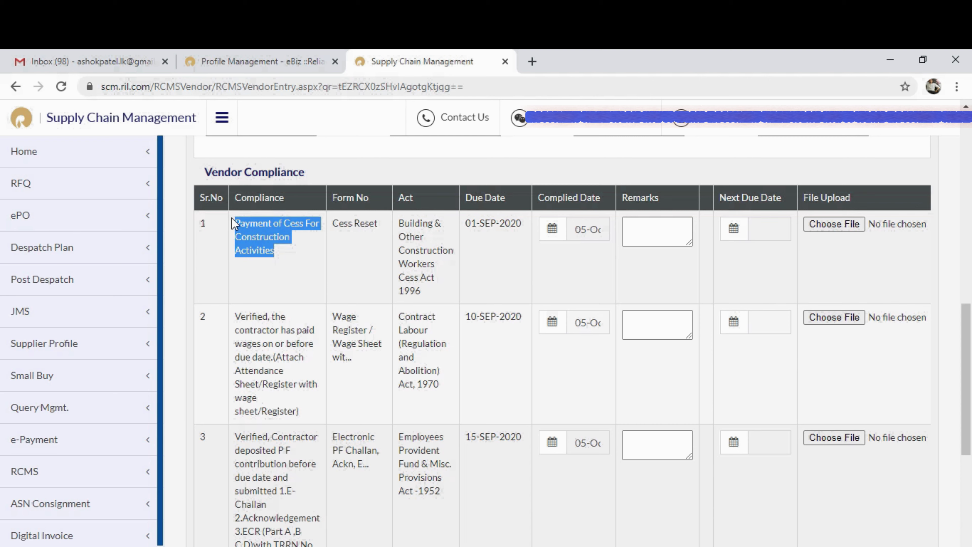
click(652, 230)
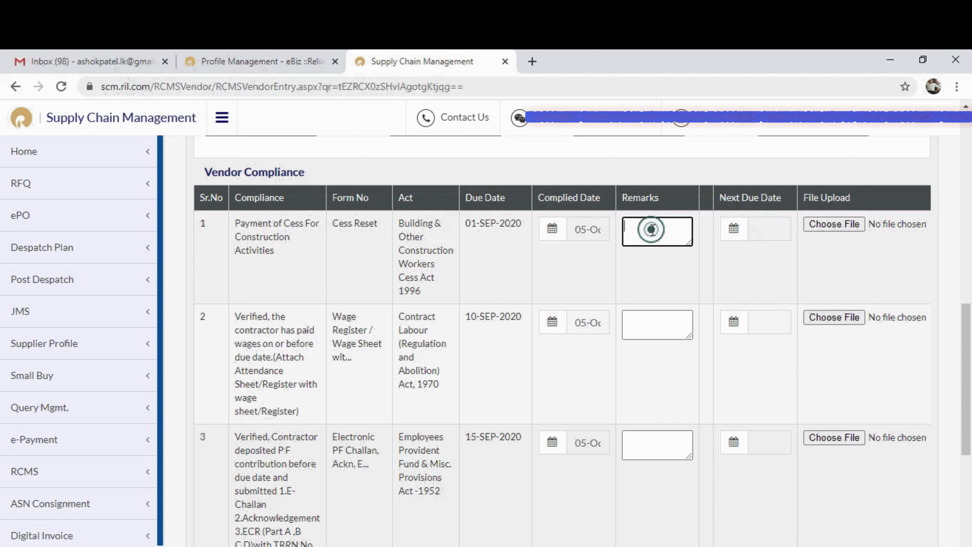
key(ctrl+v)
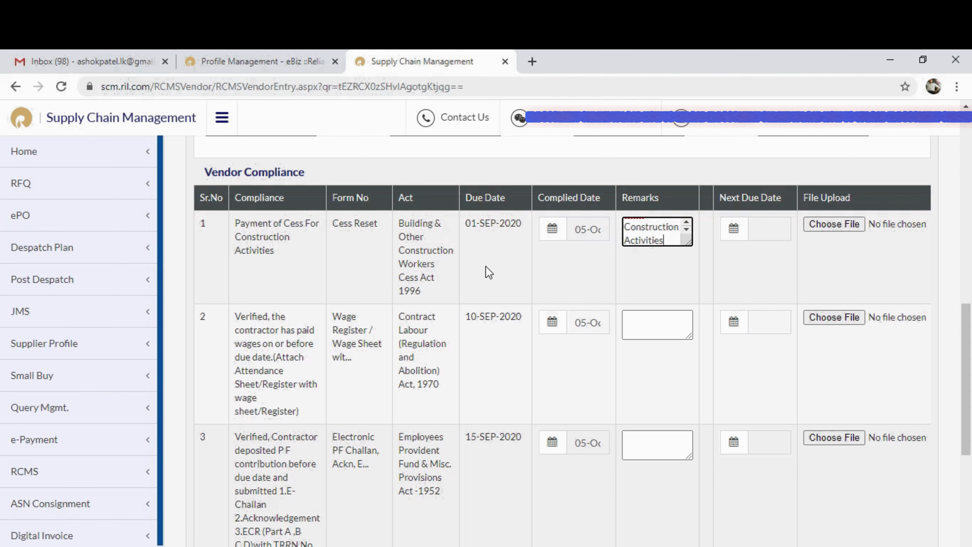
Step: Copy the wage payment compliance text of Vendor Compliance row 2 into that row's Remarks
scroll(488, 273, down, 5)
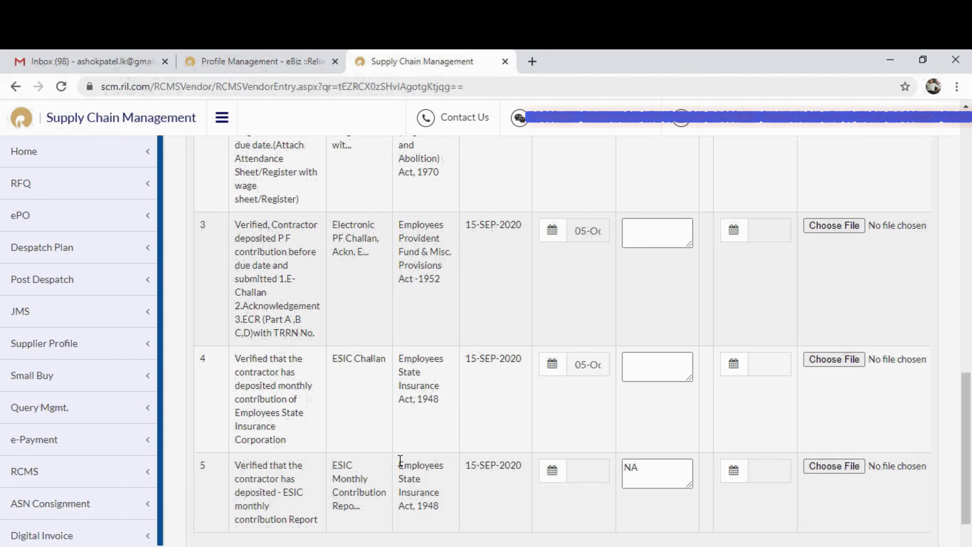
scroll(400, 461, up, 3)
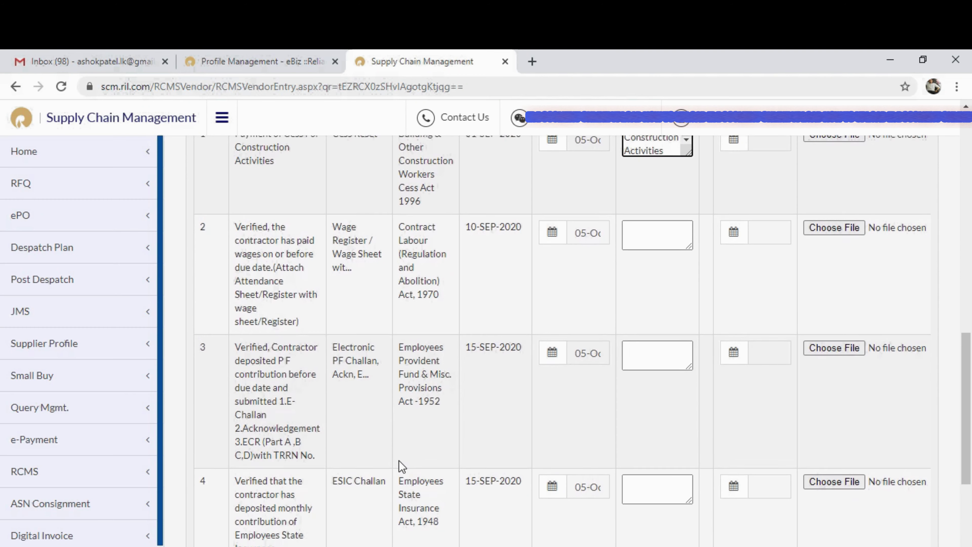
scroll(509, 336, up, 1)
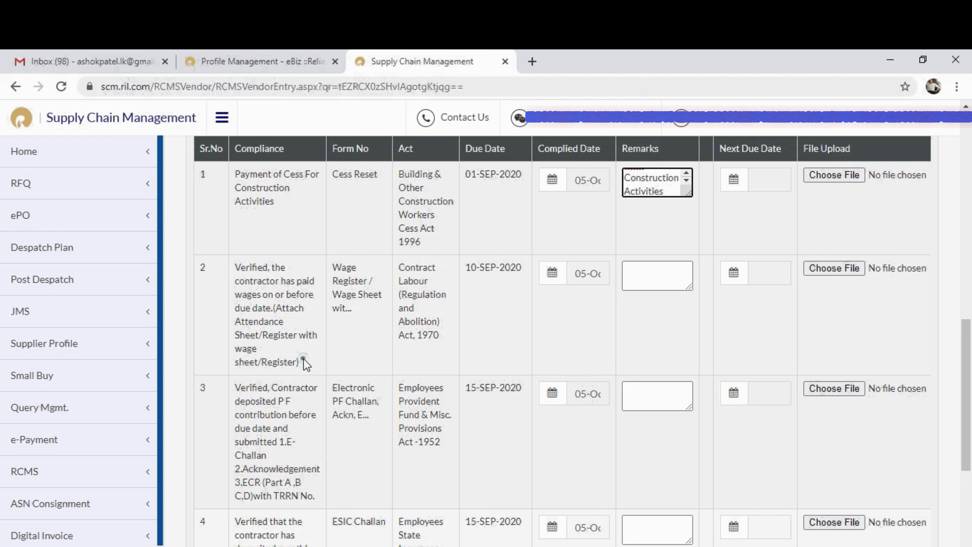
drag(303, 364, 238, 265)
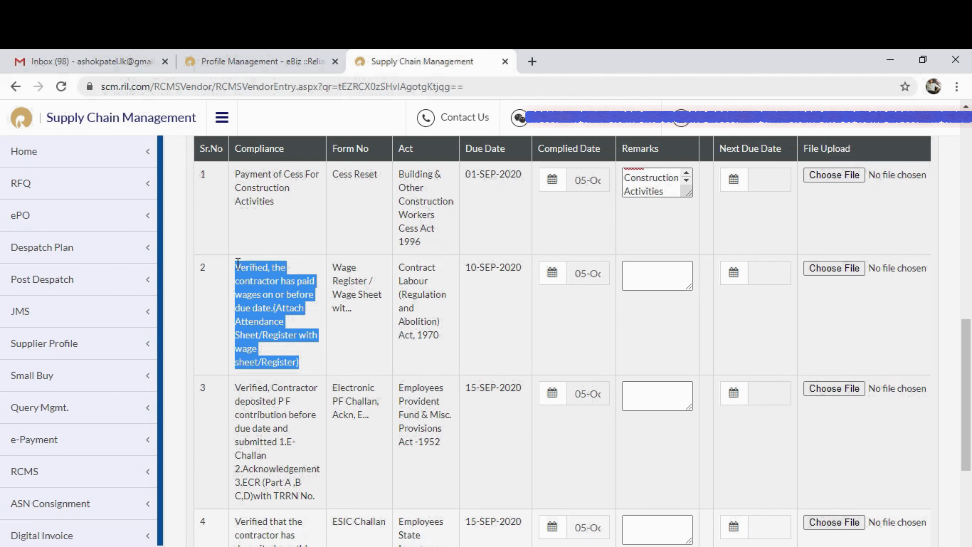
click(634, 278)
key(ctrl+v)
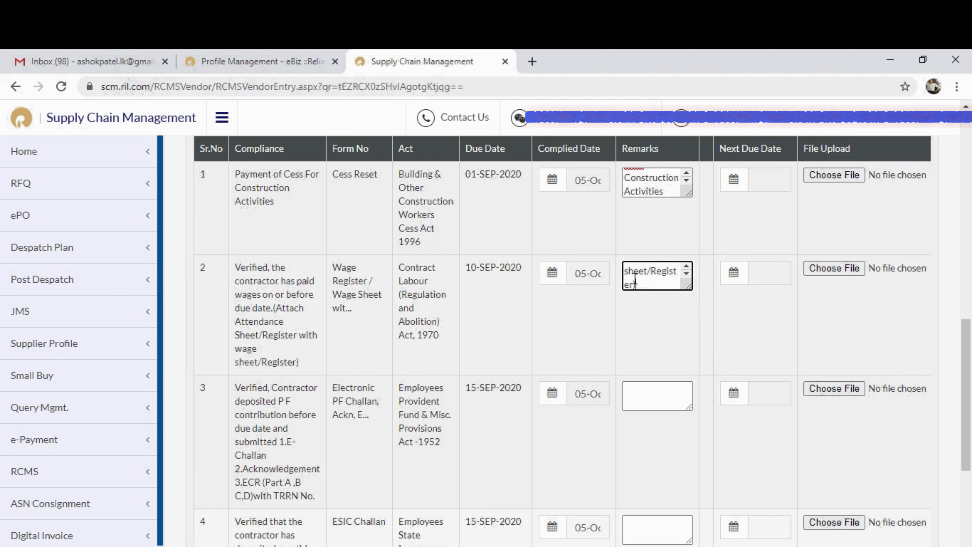
Step: Attach "1. Attendence, wage, bank statement - Aug 2020" to row 2 from OneDrive's TWARIT TECHNOLOGIES > 5 e. IR > August_IR_2020_Upload folder
click(732, 276)
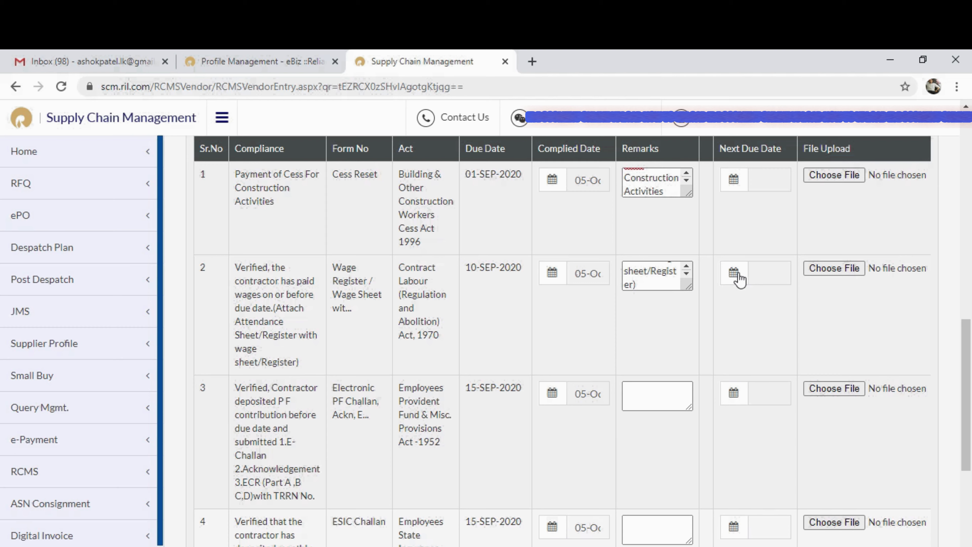
click(836, 269)
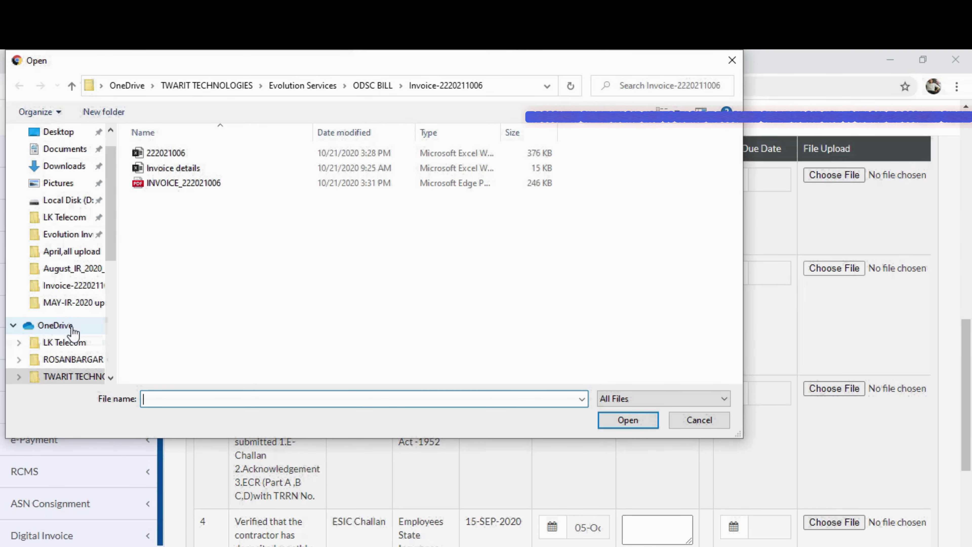
click(63, 326)
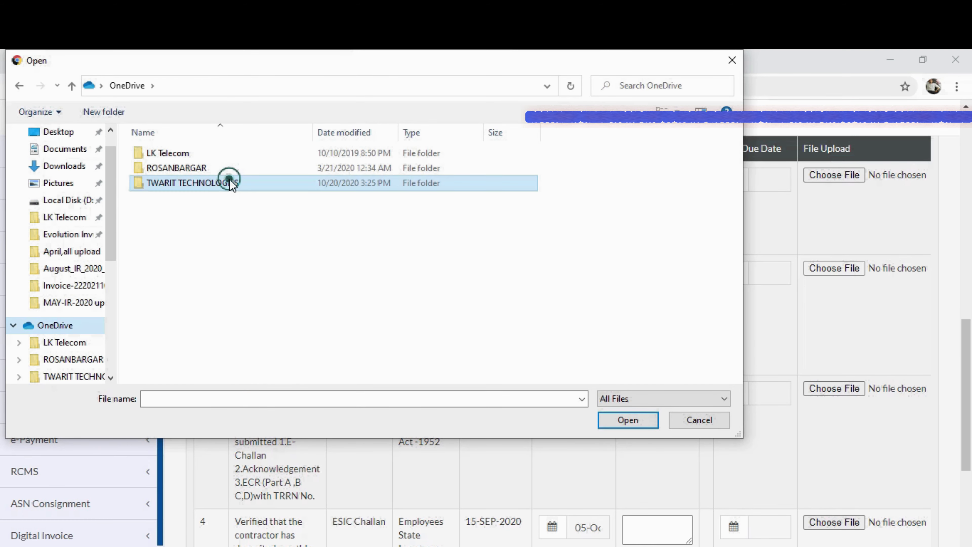
double_click(230, 182)
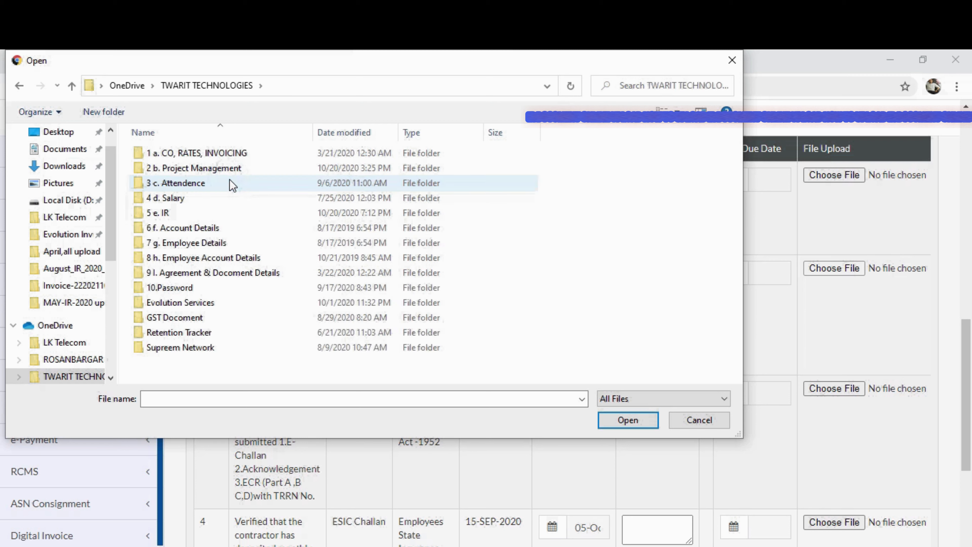
double_click(185, 213)
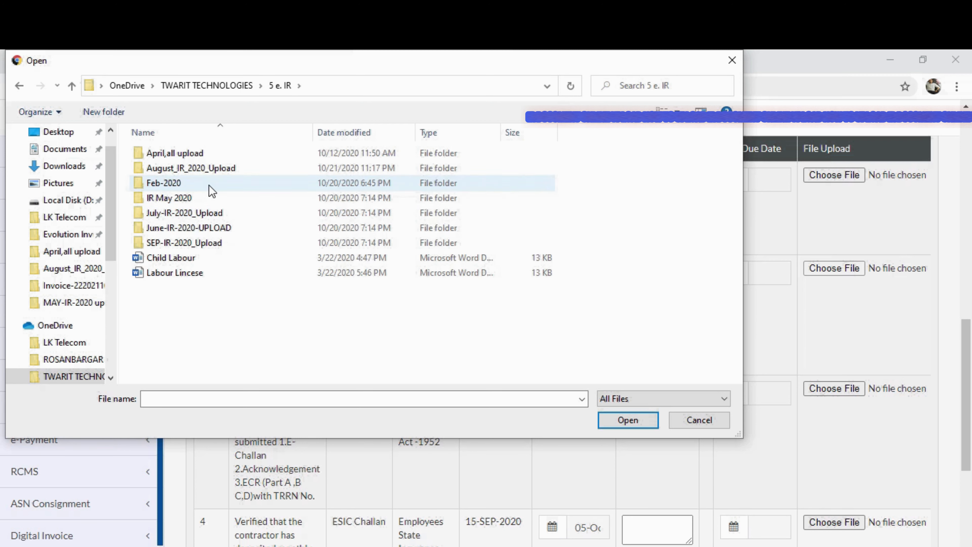
double_click(205, 171)
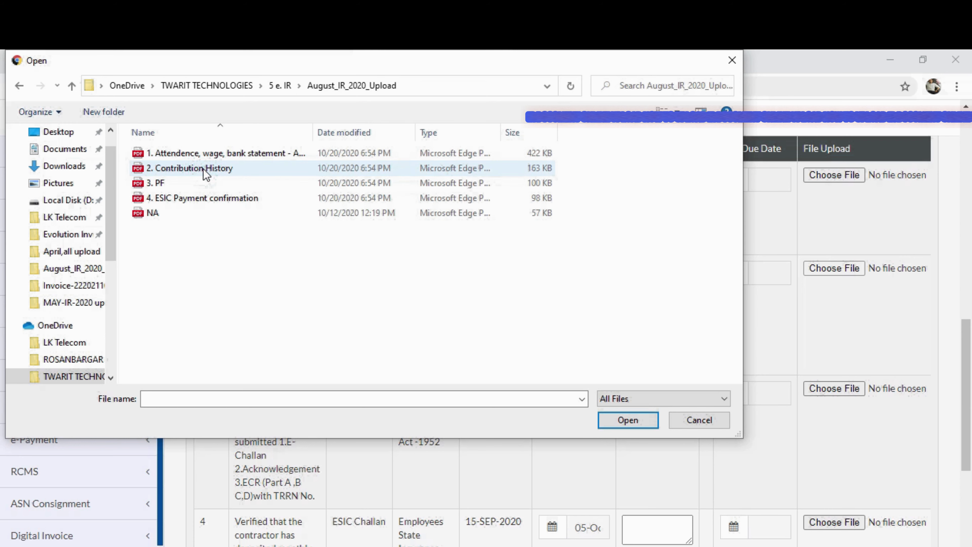
click(243, 155)
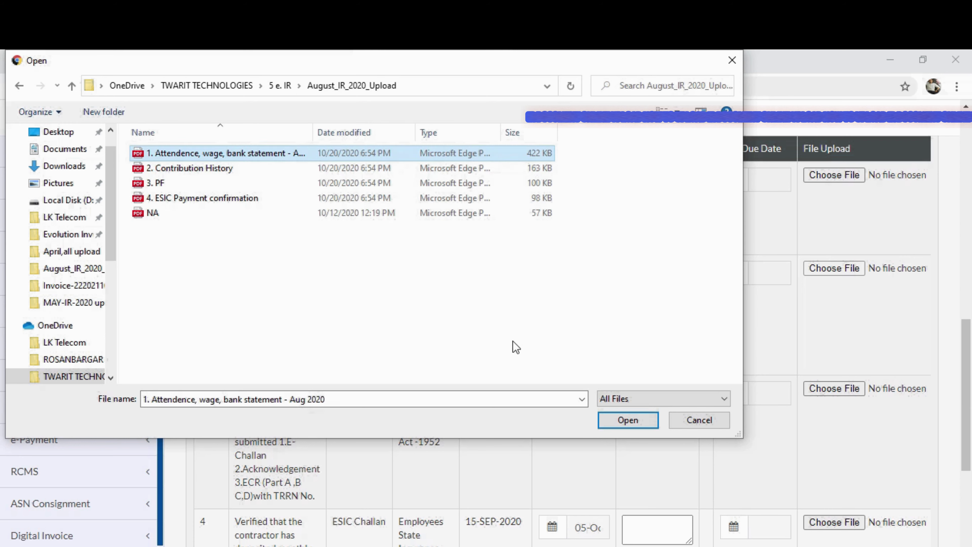
click(614, 419)
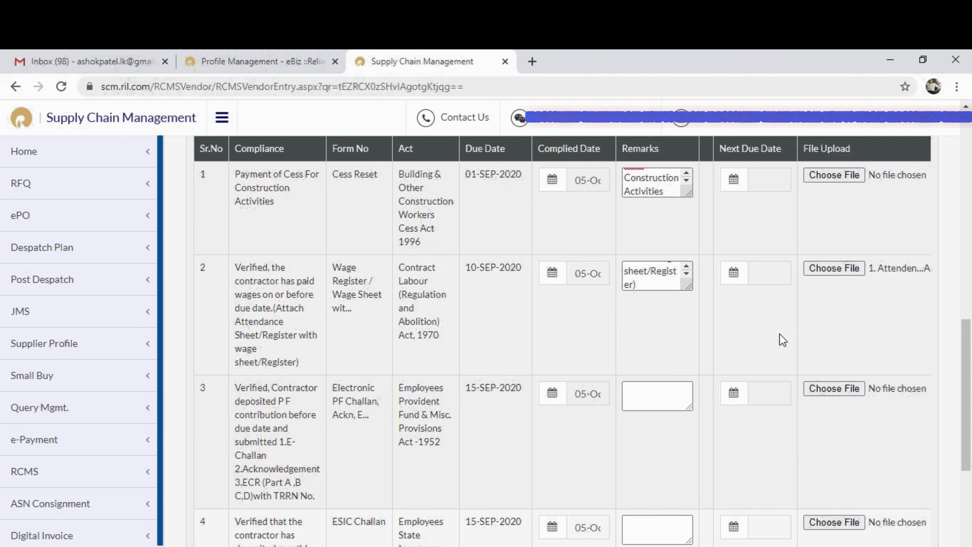
Step: Tick the selection checkbox of the wage register row (row 2)
scroll(783, 340, right, 3)
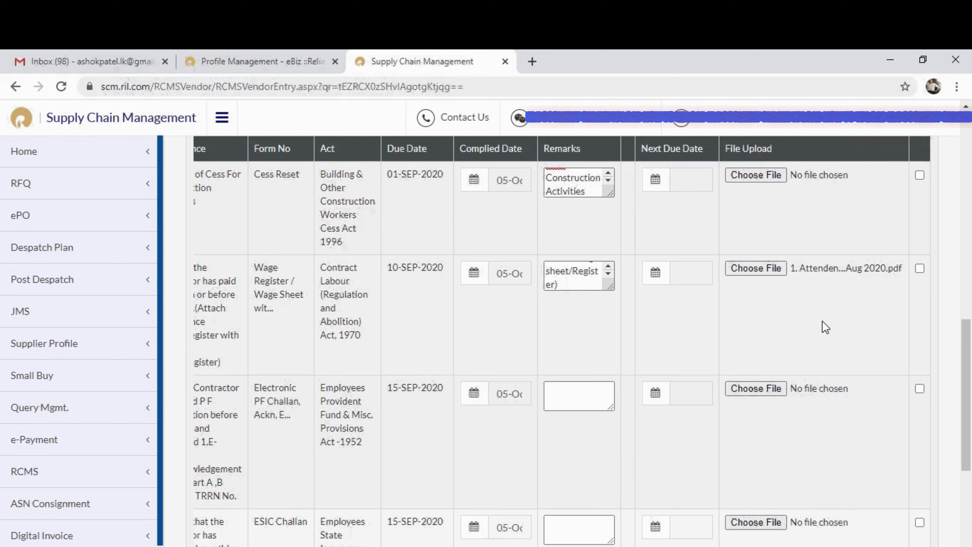
scroll(822, 321, up, 3)
scroll(822, 321, down, 4)
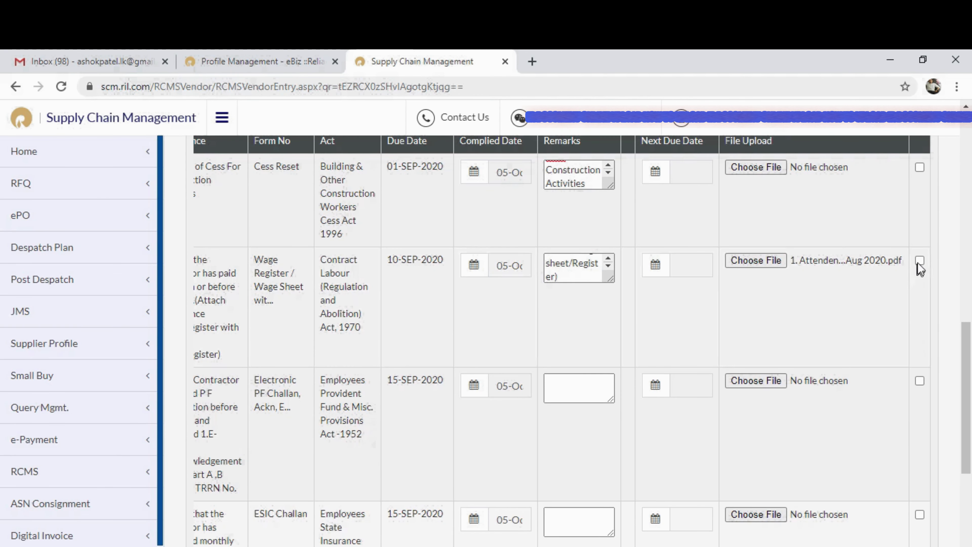
click(919, 262)
Step: Copy the PF contribution compliance text of row 3 into that row's Remarks
scroll(660, 335, left, 3)
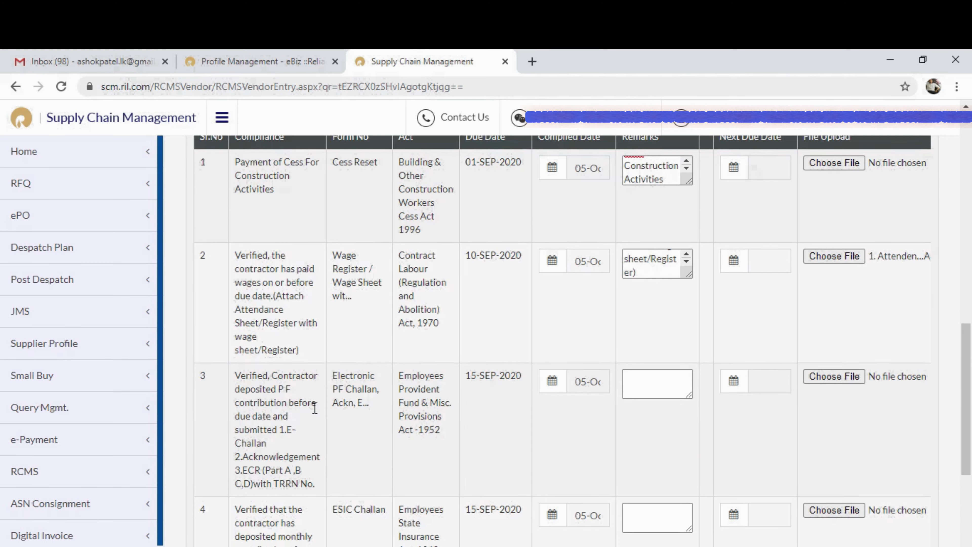
scroll(315, 408, down, 2)
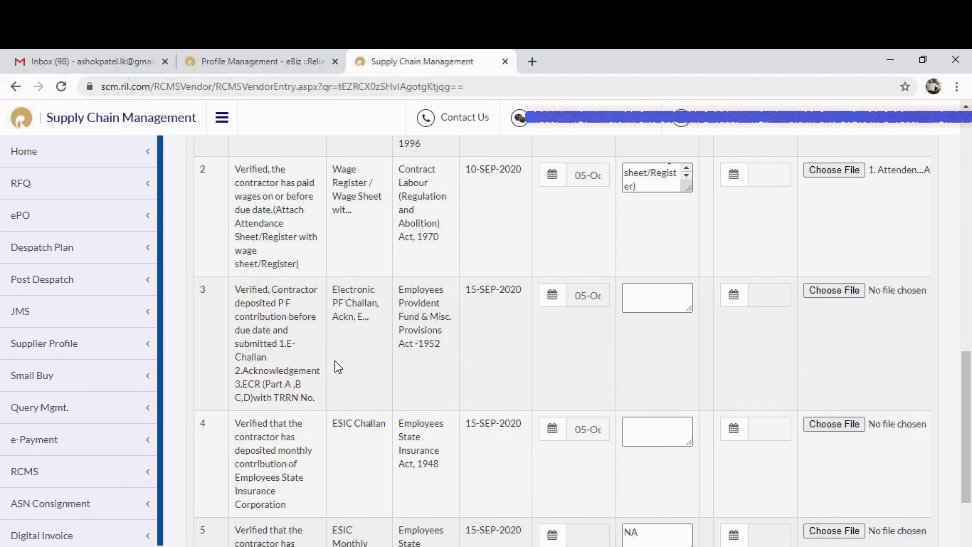
scroll(369, 365, down, 2)
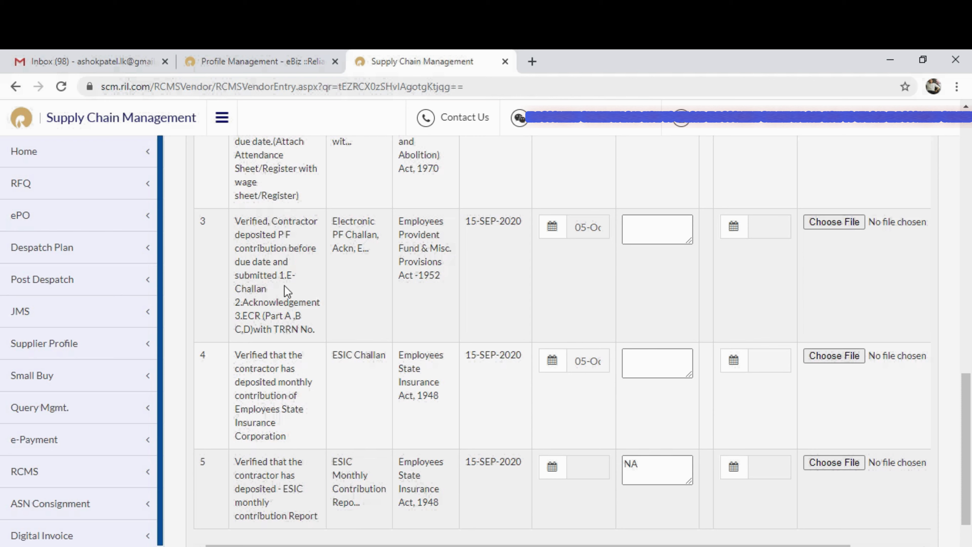
drag(329, 337, 238, 219)
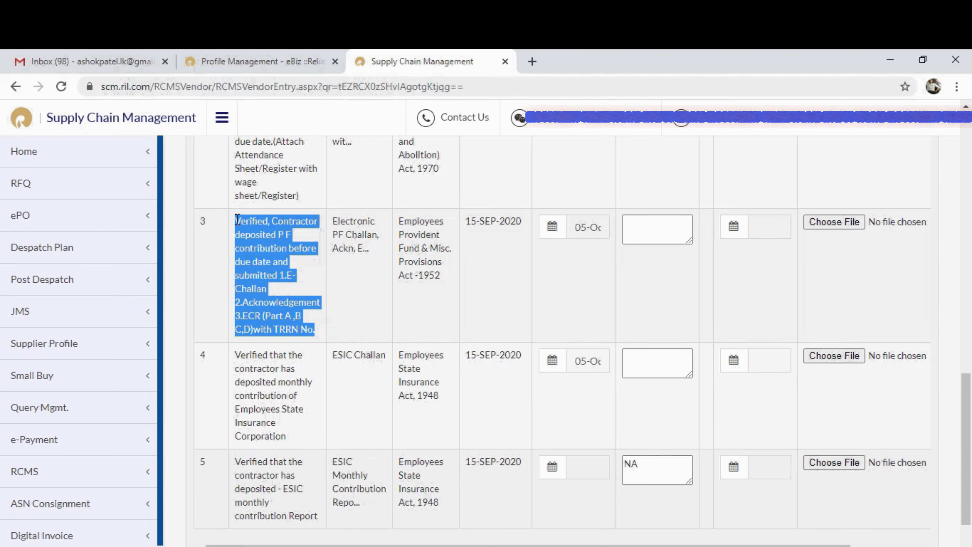
key(ctrl+c)
click(640, 230)
key(ctrl+v)
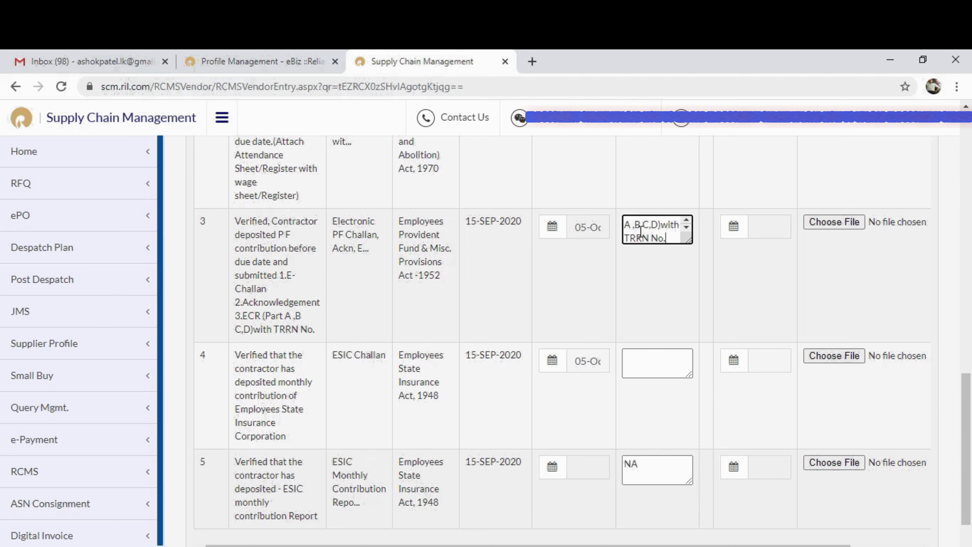
Step: Attach the file "3. PF" from August_IR_2020_Upload to the PF Challan row and tick that row's checkbox
click(814, 224)
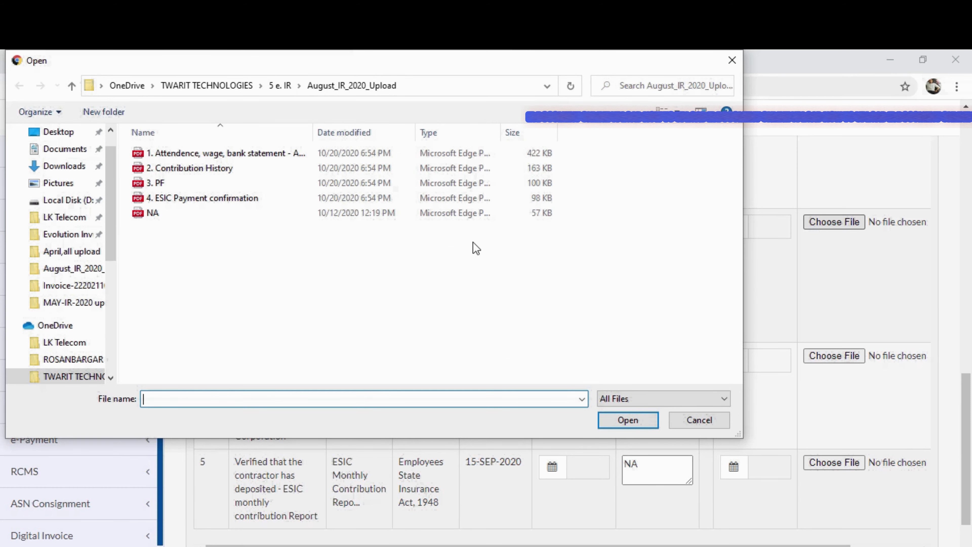
click(212, 186)
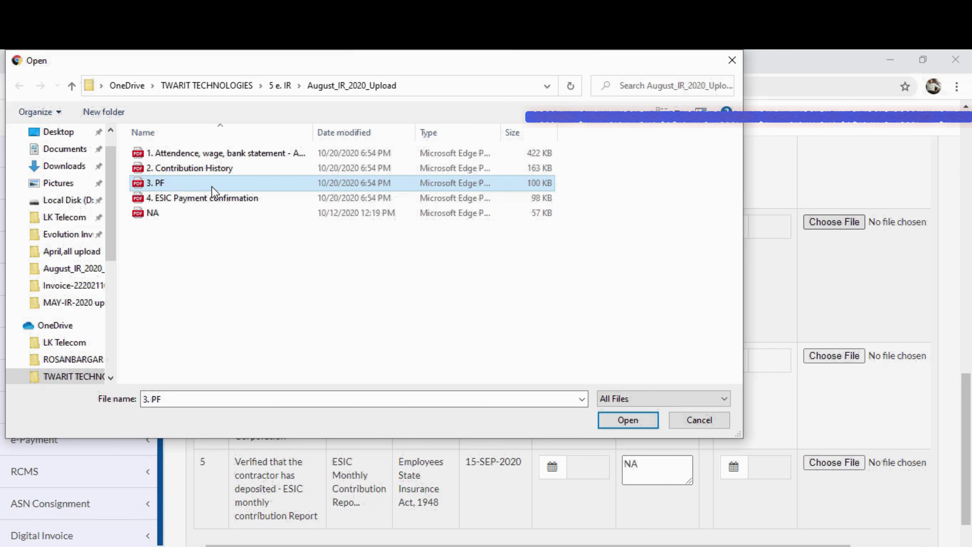
click(625, 419)
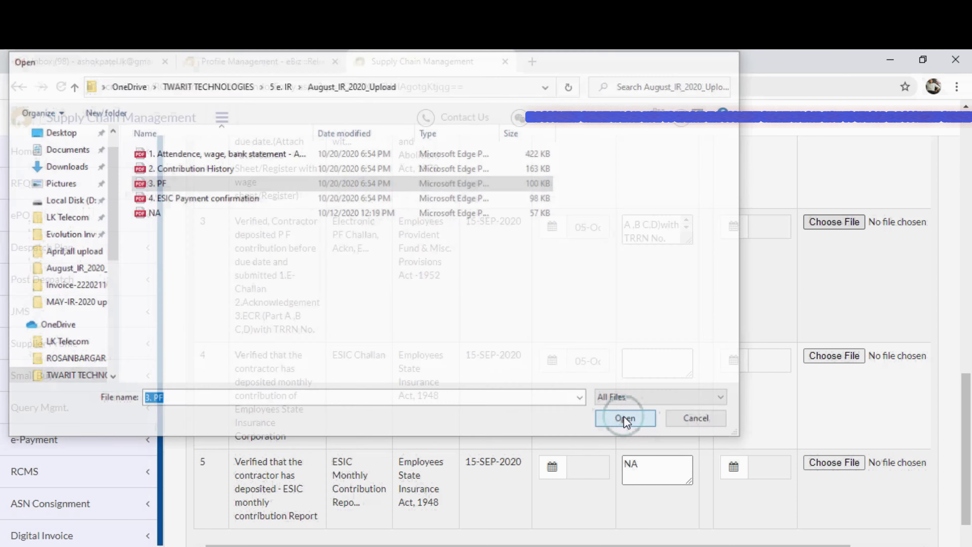
scroll(894, 310, right, 3)
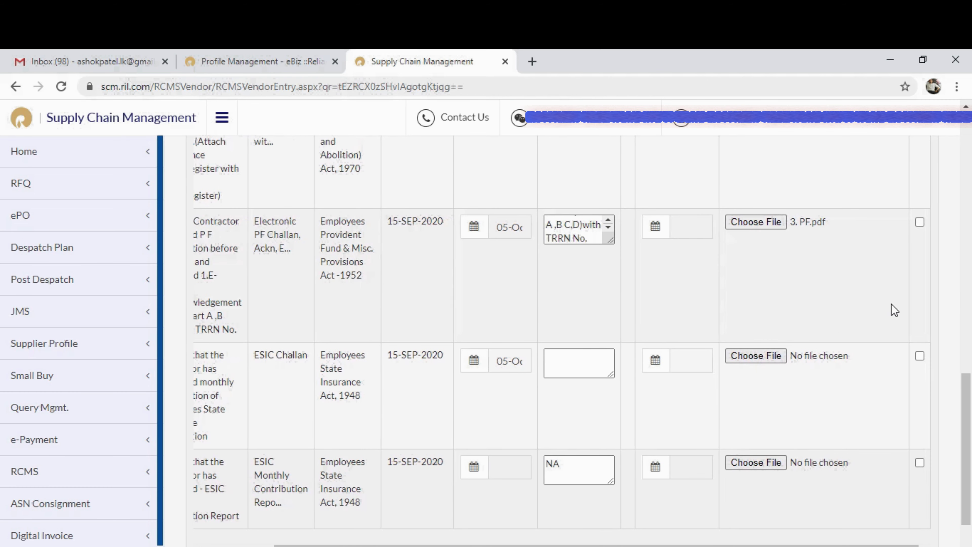
click(920, 222)
Step: Clear the NA remark from the ESIC Monthly Contribution Report row
scroll(770, 283, left, 3)
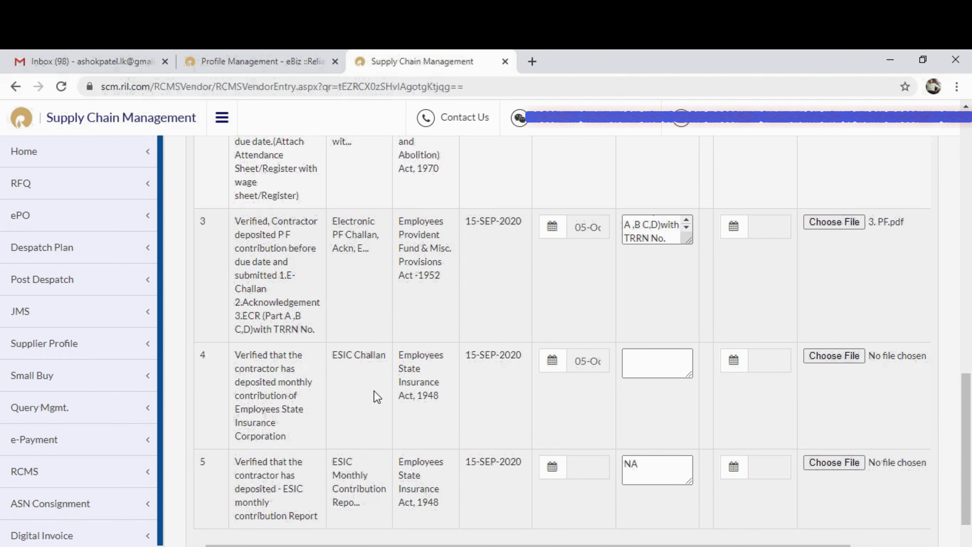
scroll(377, 396, down, 3)
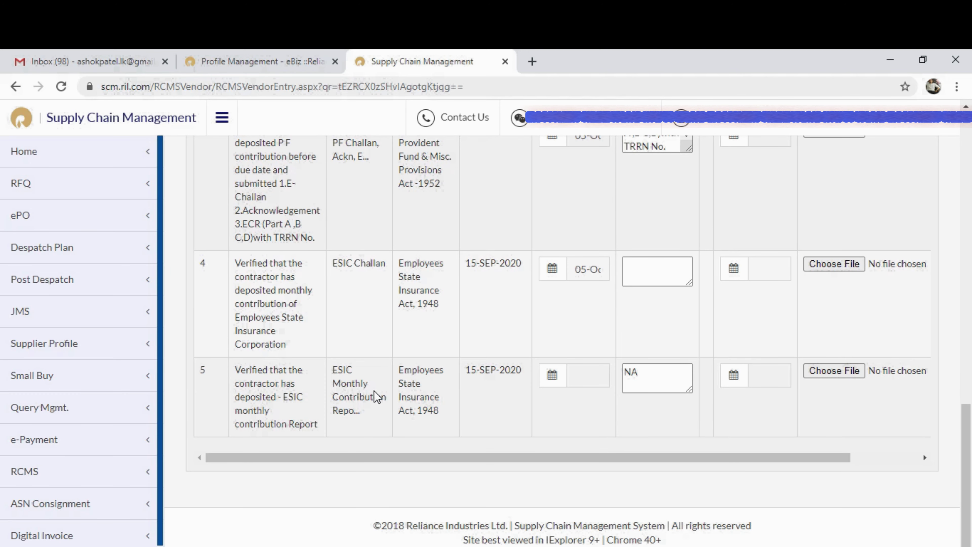
click(650, 372)
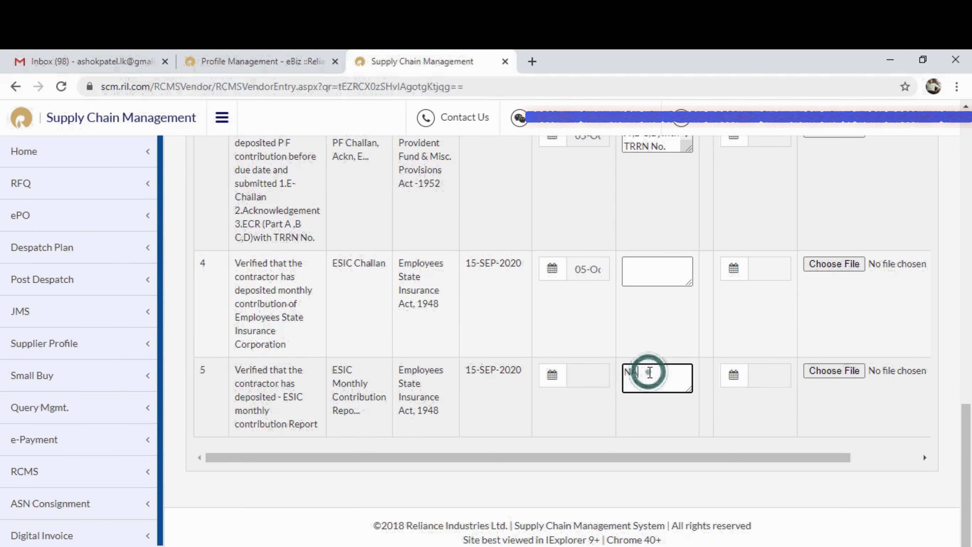
key(BackSpace)
key(BackSpace)
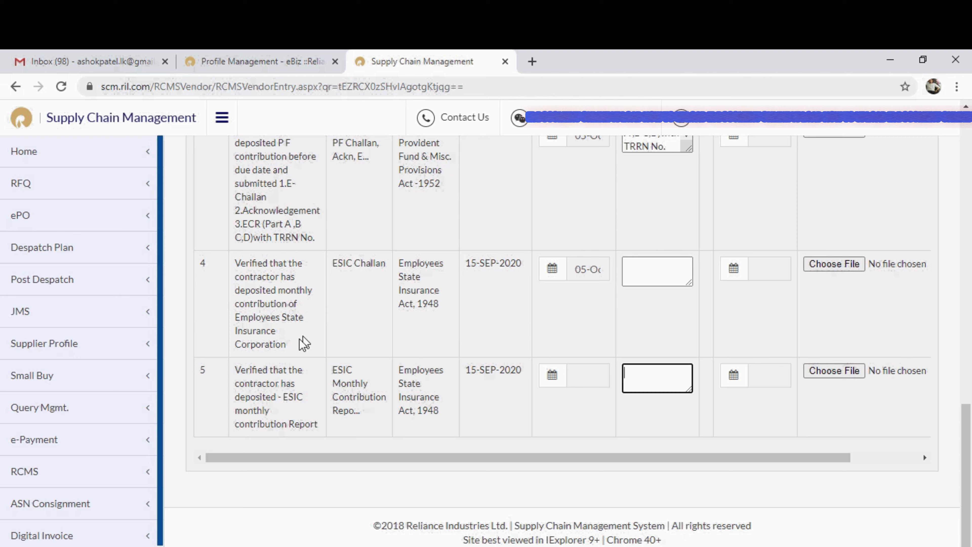
Step: Copy the Employees State Insurance Corporation compliance text of row 4 into the ESIC Challan row's Remarks
drag(295, 343, 237, 268)
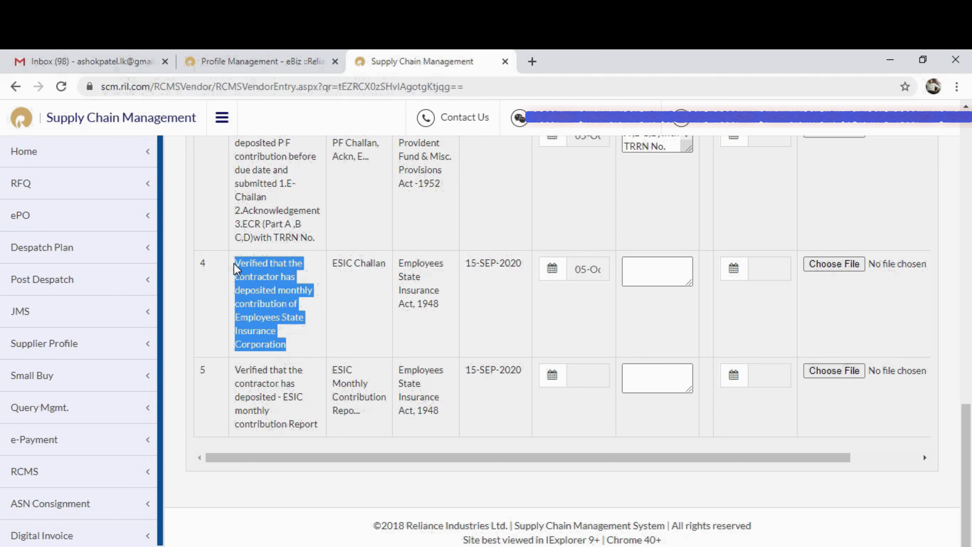
click(647, 276)
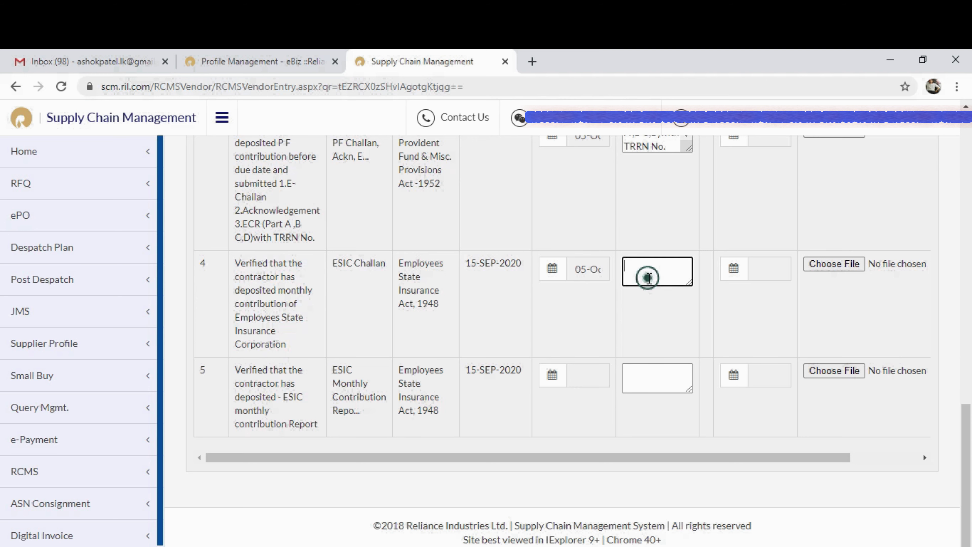
key(ctrl+v)
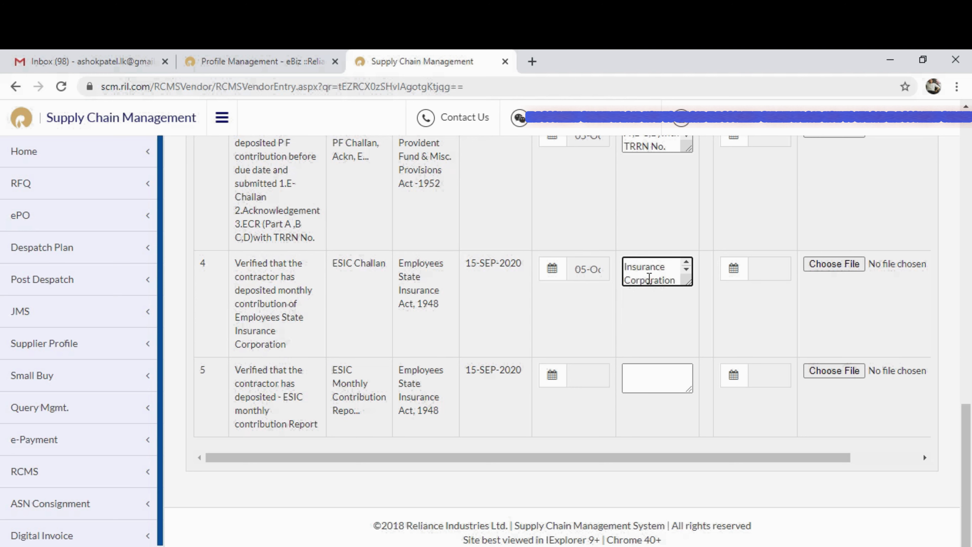
Step: Attach the file "2. Contribution History" to the ESIC Challan row and tick that row's checkbox
click(821, 263)
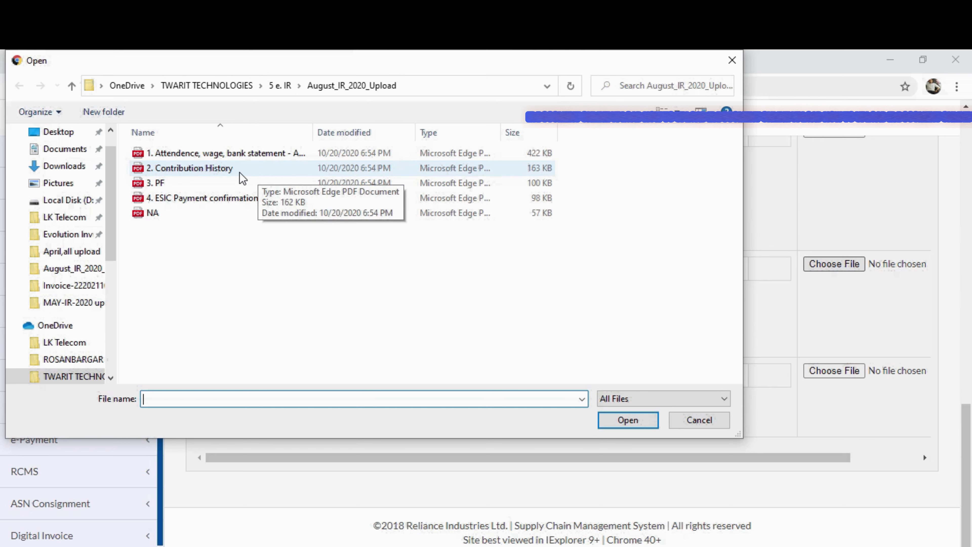
click(228, 172)
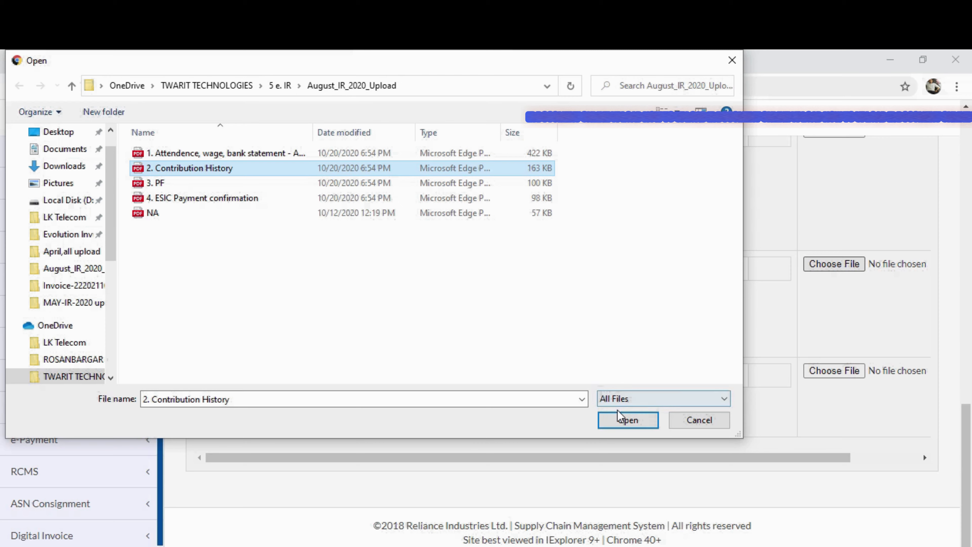
click(624, 421)
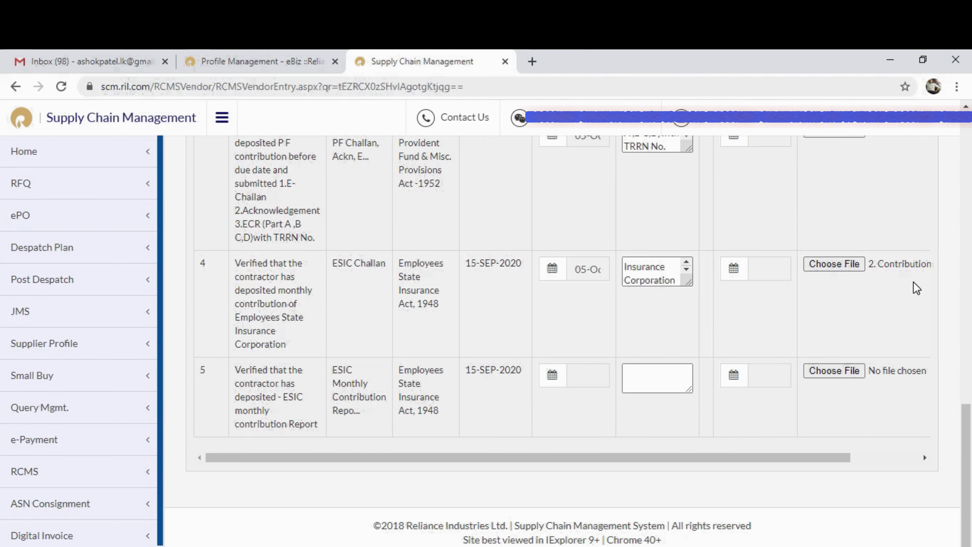
scroll(912, 281, right, 2)
click(917, 267)
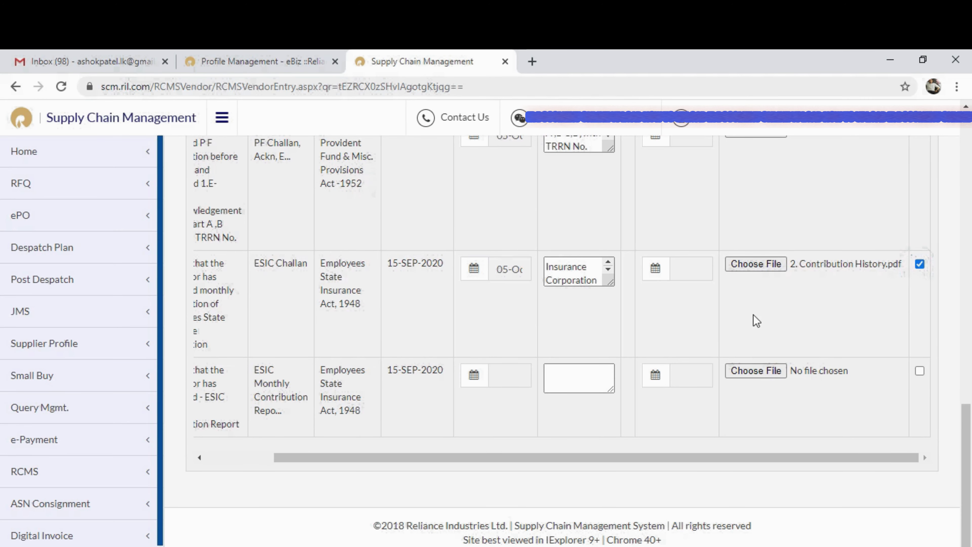
Step: Copy row 5's ESIC monthly contribution Report compliance text into its Remarks and set its Complied Date to 5 October 2020
scroll(751, 319, left, 2)
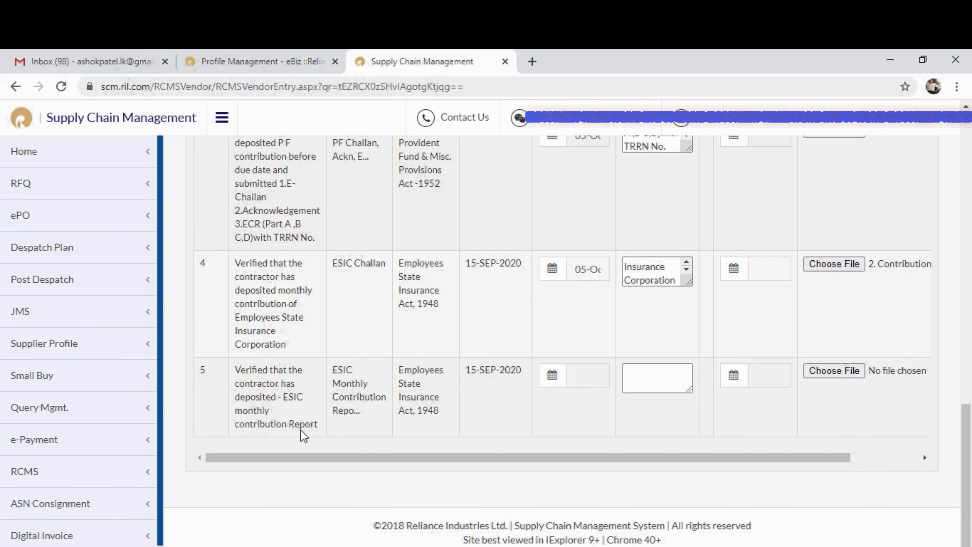
drag(318, 423, 644, 374)
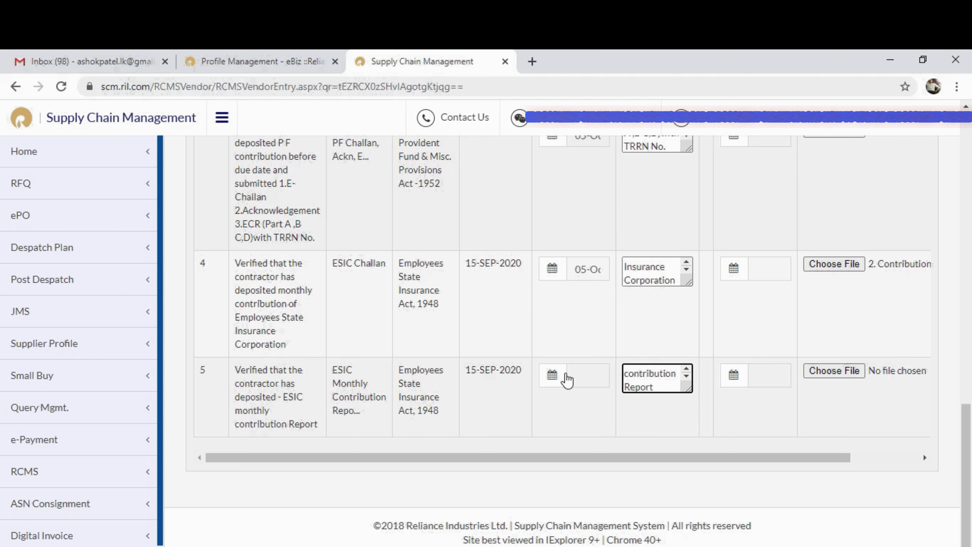
click(554, 376)
click(578, 471)
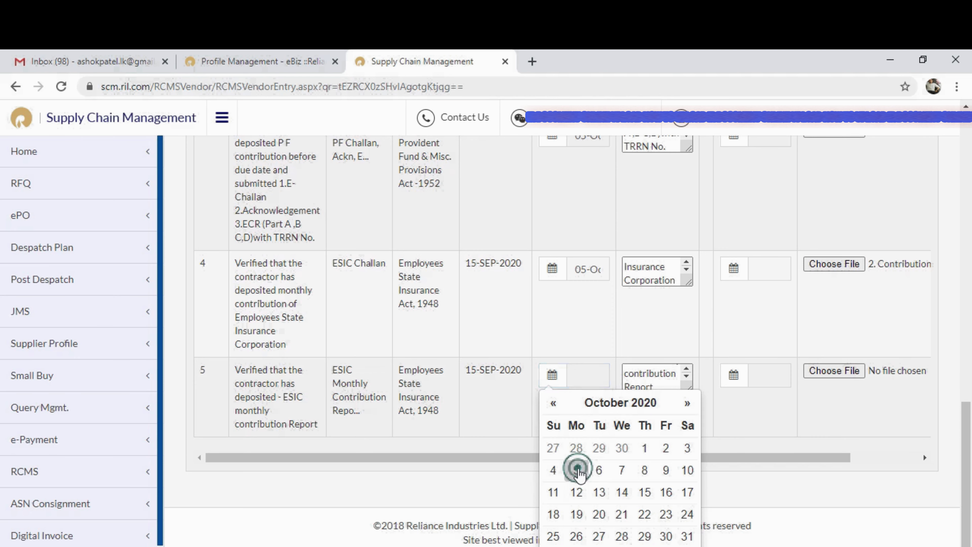
Step: Attach the file "4. ESIC Payment confirmation" to the ESIC Monthly Contribution Report row and tick that row's checkbox
click(863, 372)
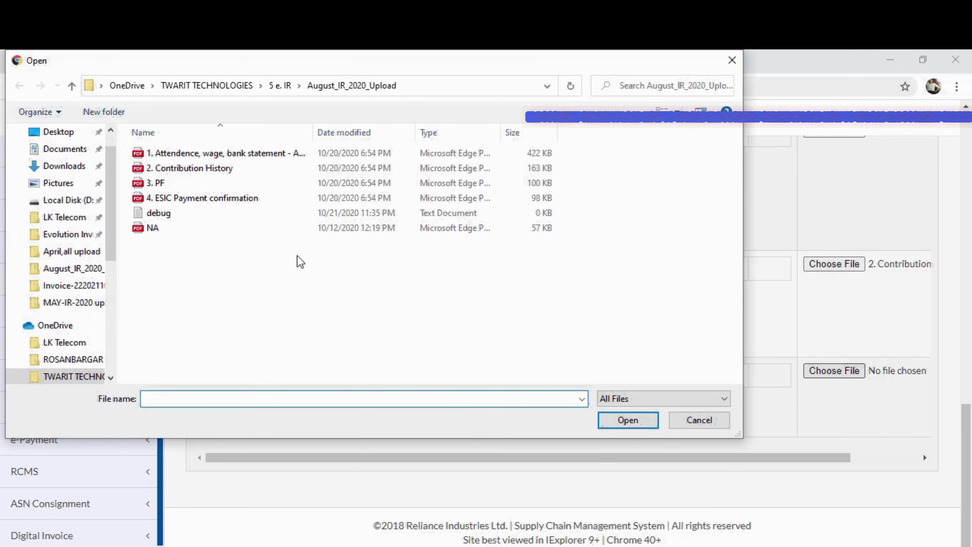
click(219, 205)
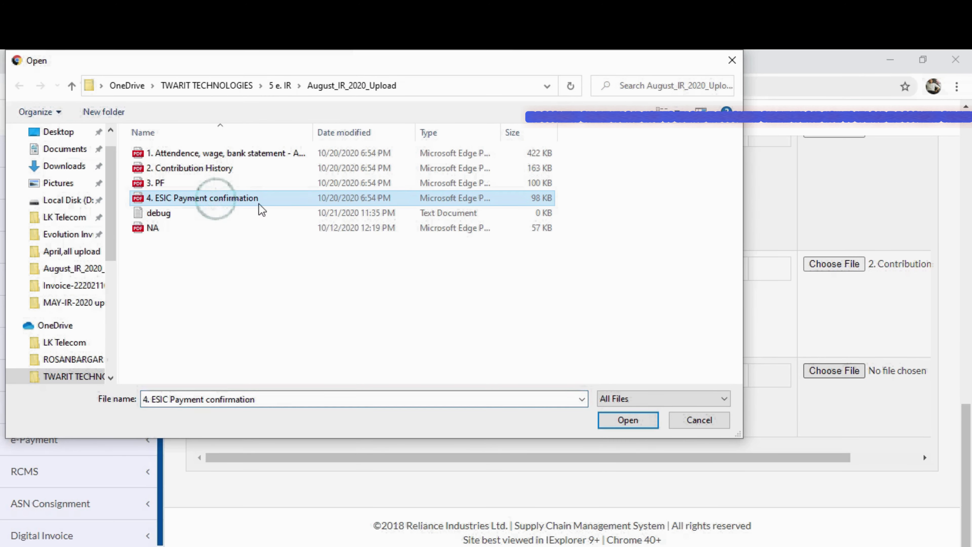
click(630, 422)
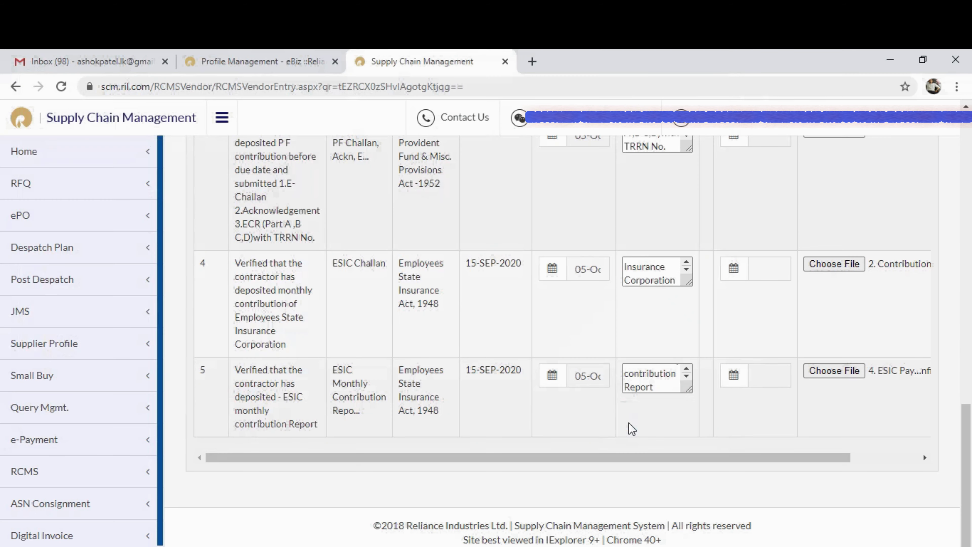
scroll(731, 399, right, 2)
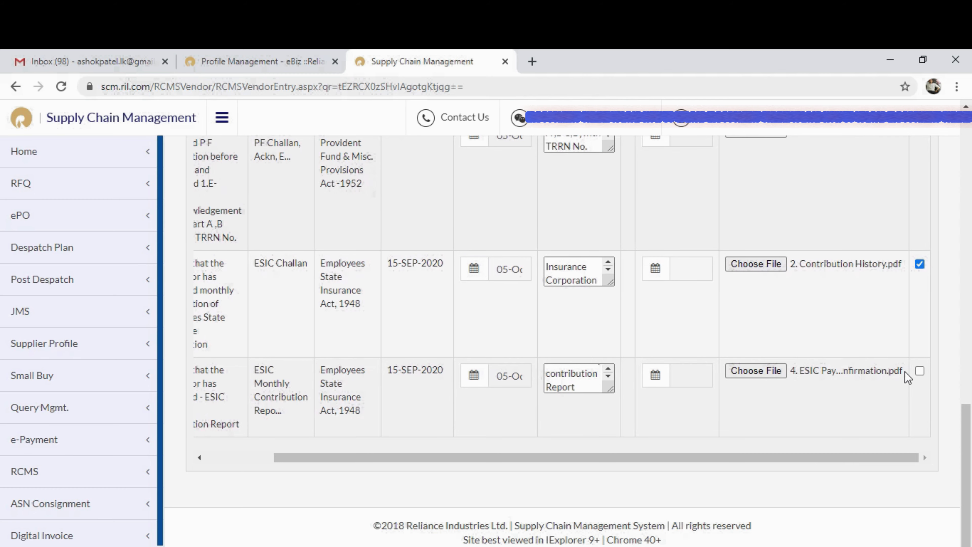
click(919, 372)
Step: Replace the Cess Reset row's remark with "NA"
scroll(607, 325, up, 8)
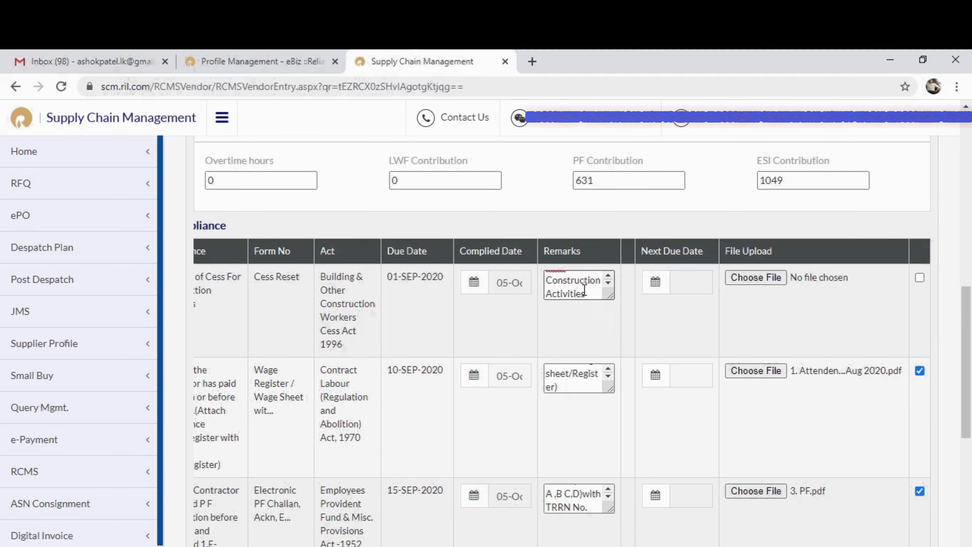
drag(579, 286, 527, 261)
text(NA)
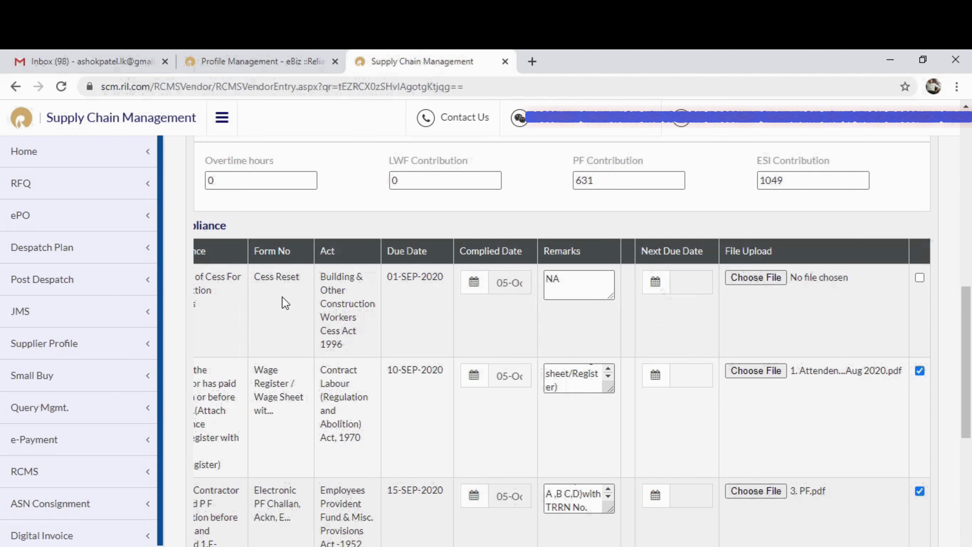
scroll(282, 301, left, 2)
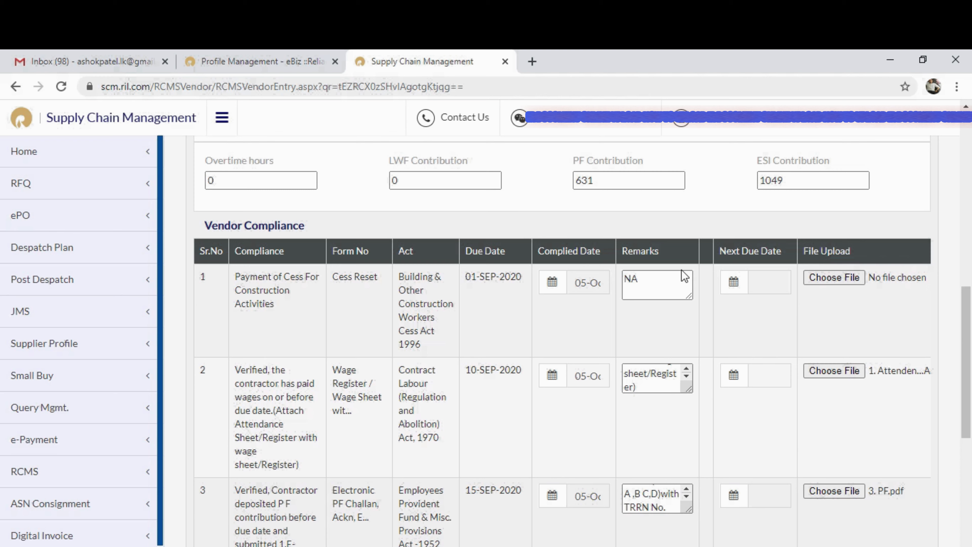
click(657, 286)
Step: Attach the file "NA" from August_IR_2020_Upload to the Cess Reset row and tick that row's checkbox
scroll(750, 304, right, 3)
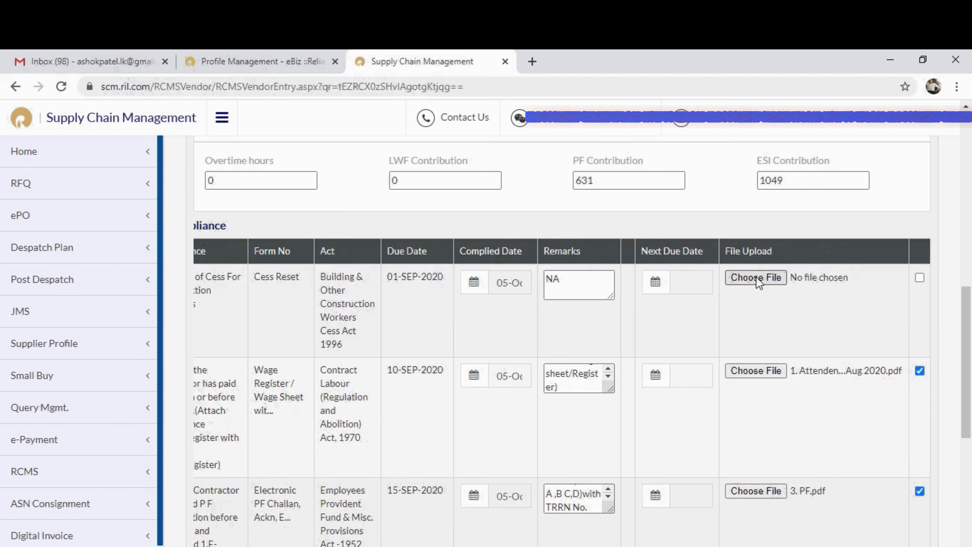
click(758, 281)
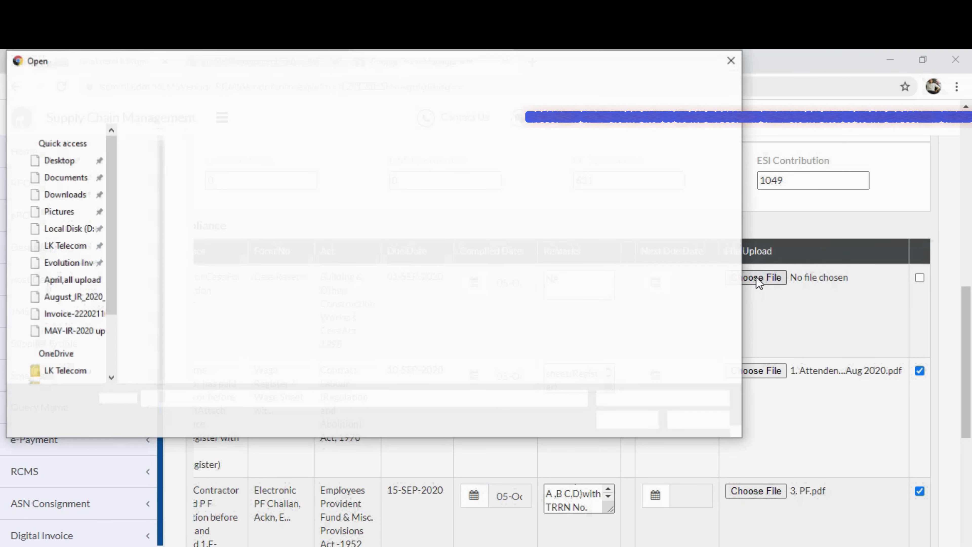
click(193, 228)
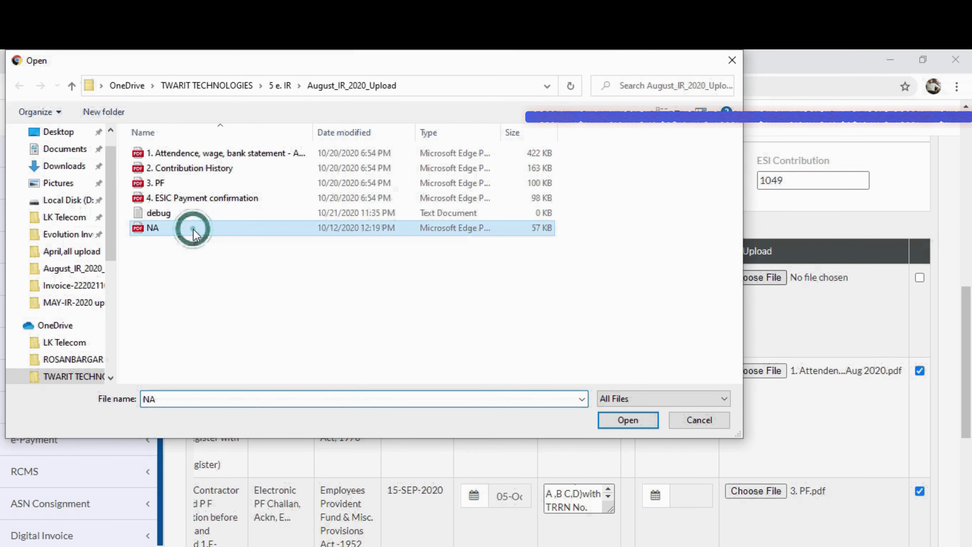
click(626, 419)
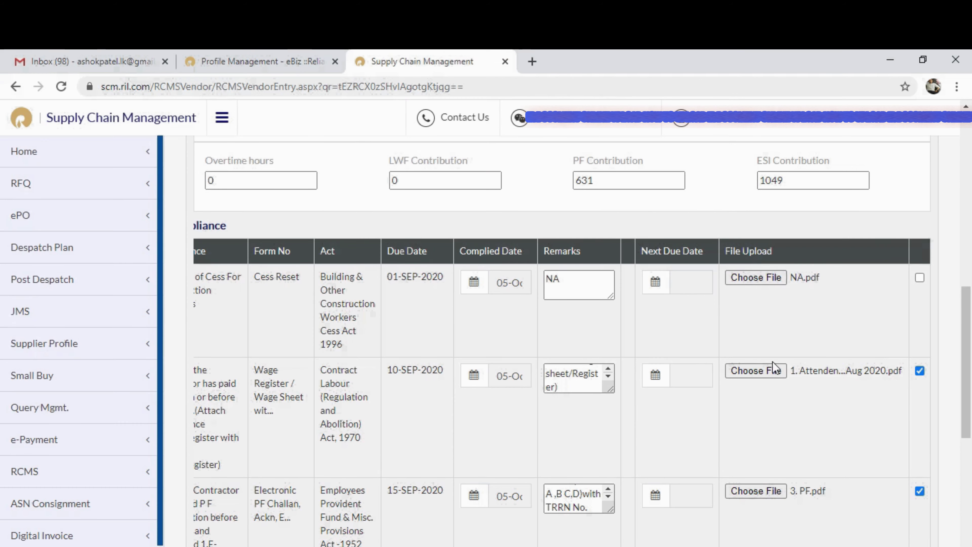
click(920, 277)
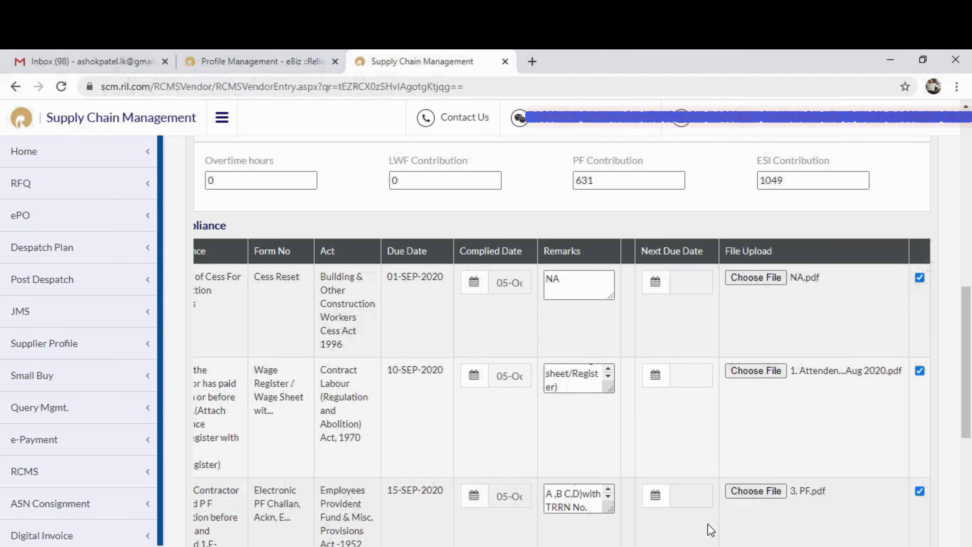
Step: Open the NA PDF from the August_IR_2020_Upload folder to check its content, close it and return to the compliance entry
key(alt+Tab)
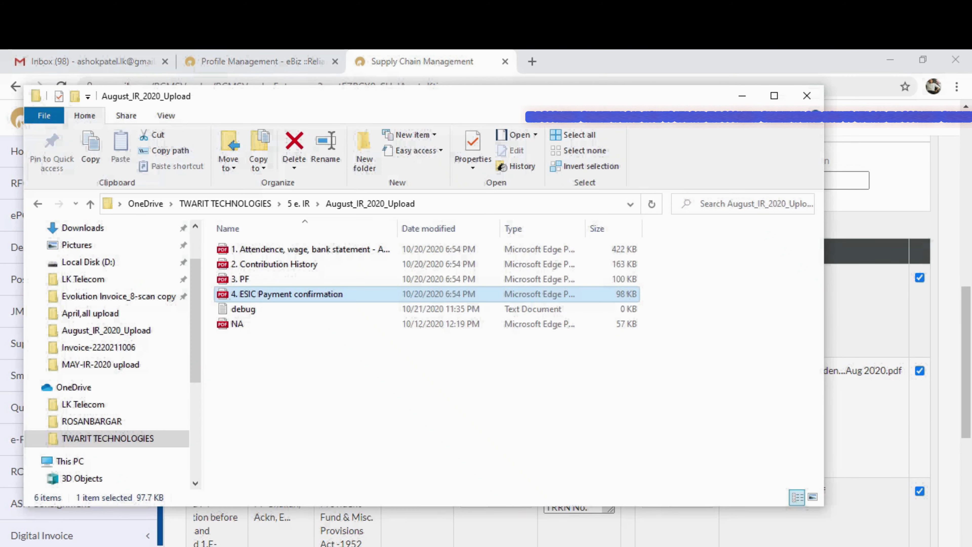
click(236, 324)
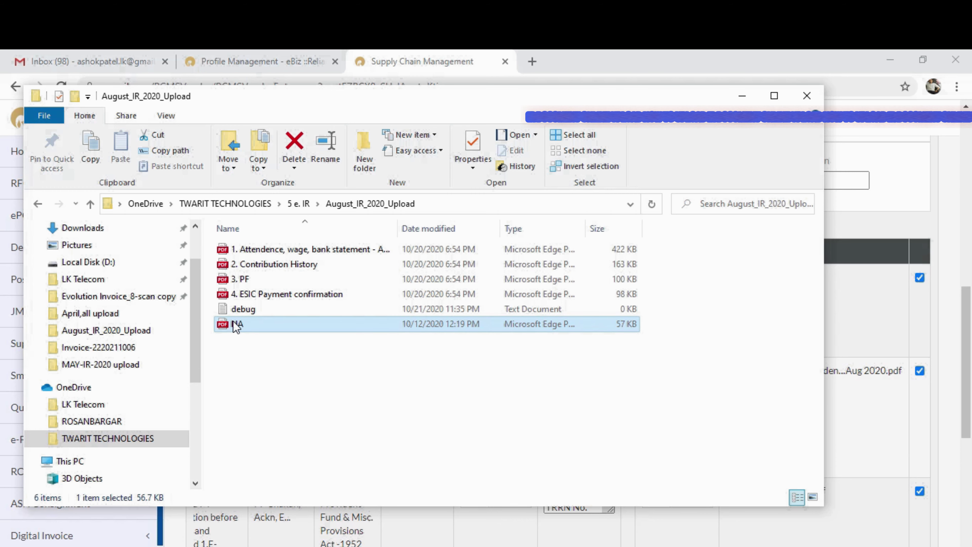
double_click(237, 325)
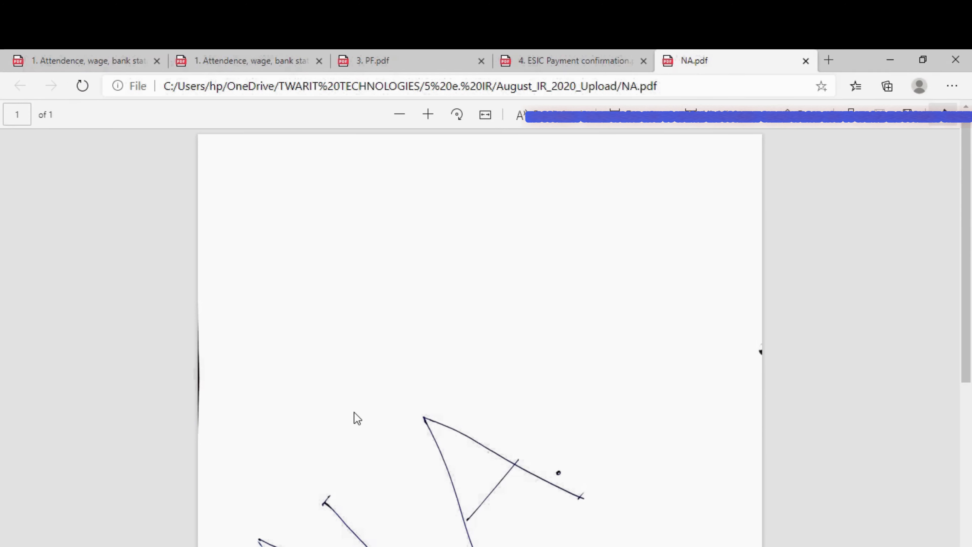
scroll(437, 378, down, 5)
scroll(437, 379, up, 5)
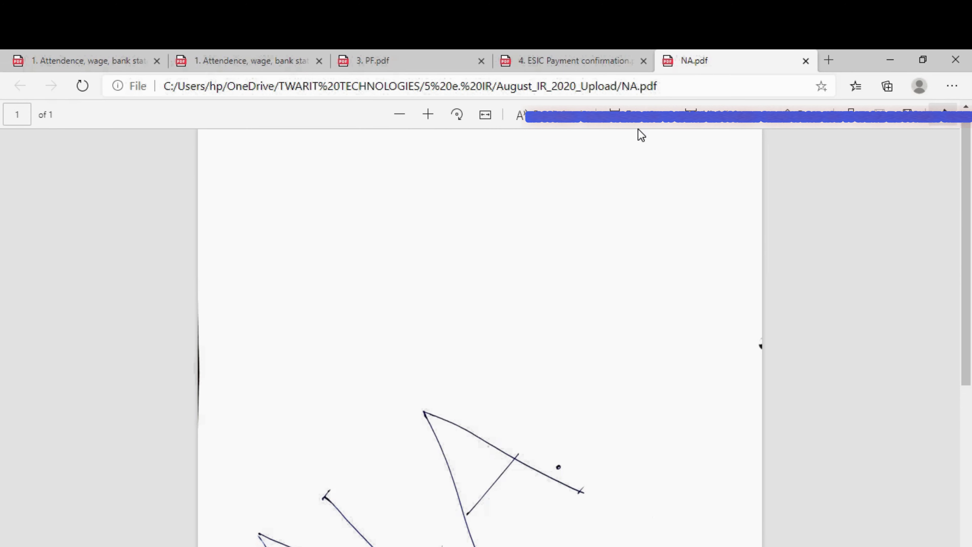
click(808, 64)
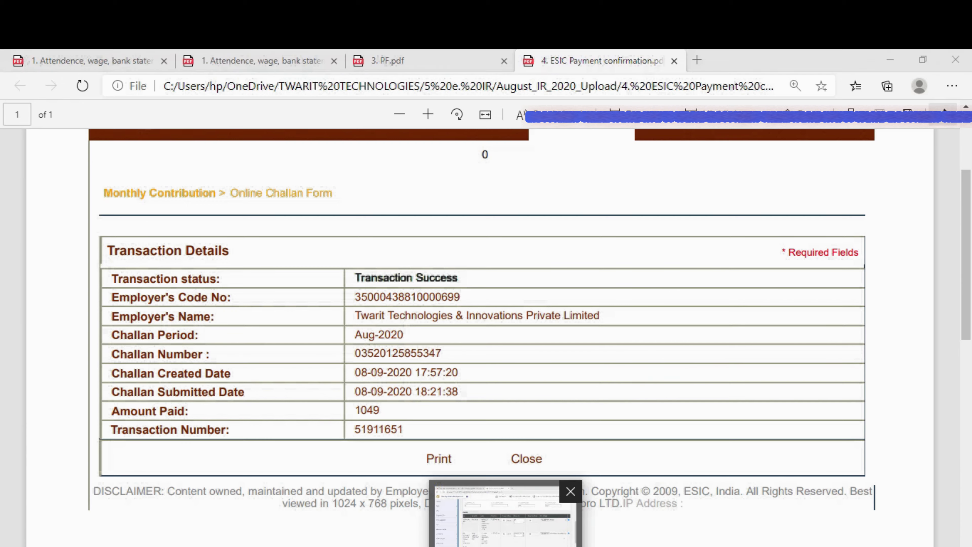
click(506, 510)
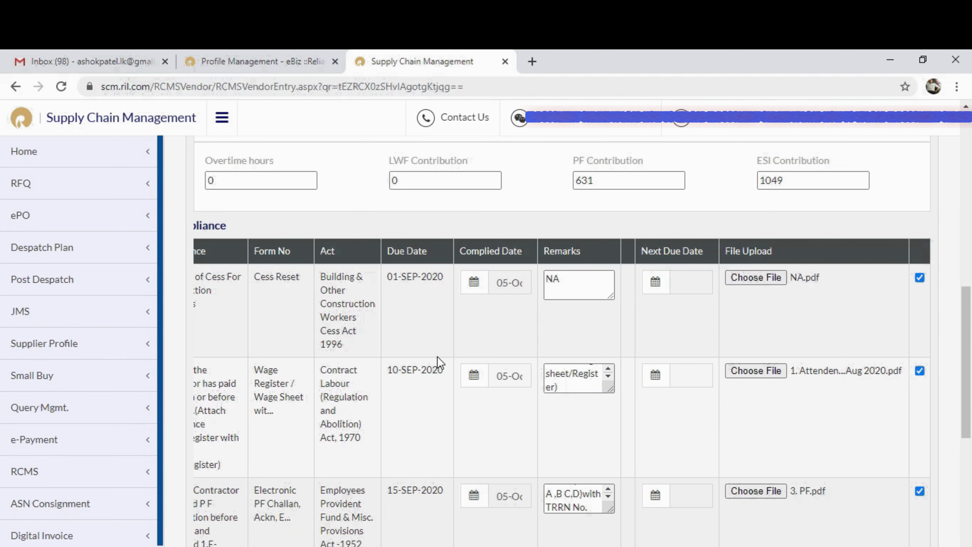
Step: Review the remarks, complied dates, attached files and checkboxes of all five Vendor Compliance rows
scroll(439, 365, left, 2)
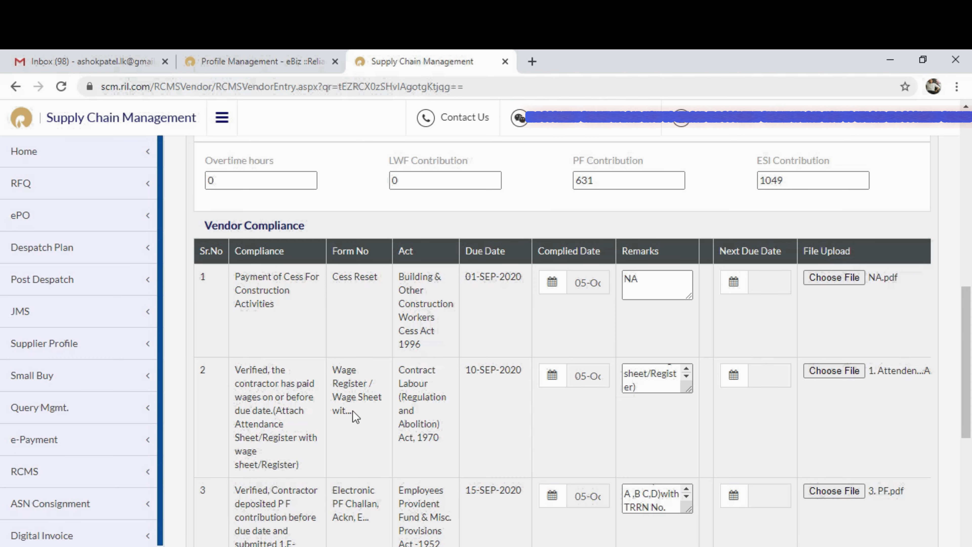
scroll(315, 465, down, 2)
scroll(315, 465, down, 3)
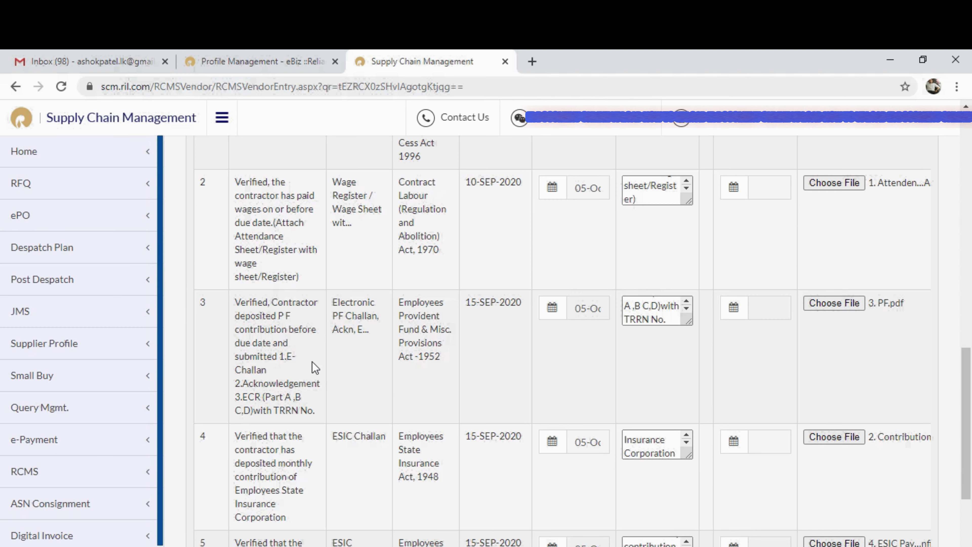
scroll(298, 434, down, 3)
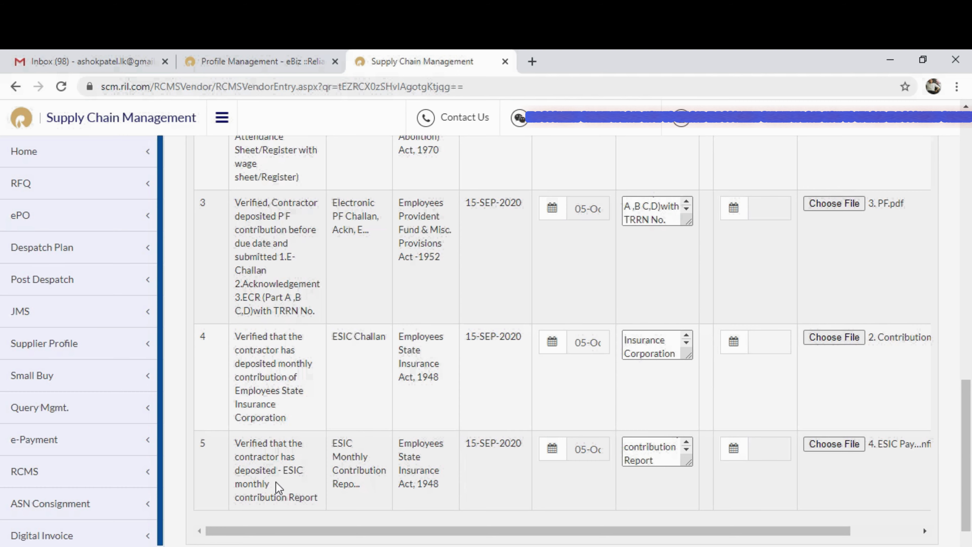
scroll(291, 461, down, 1)
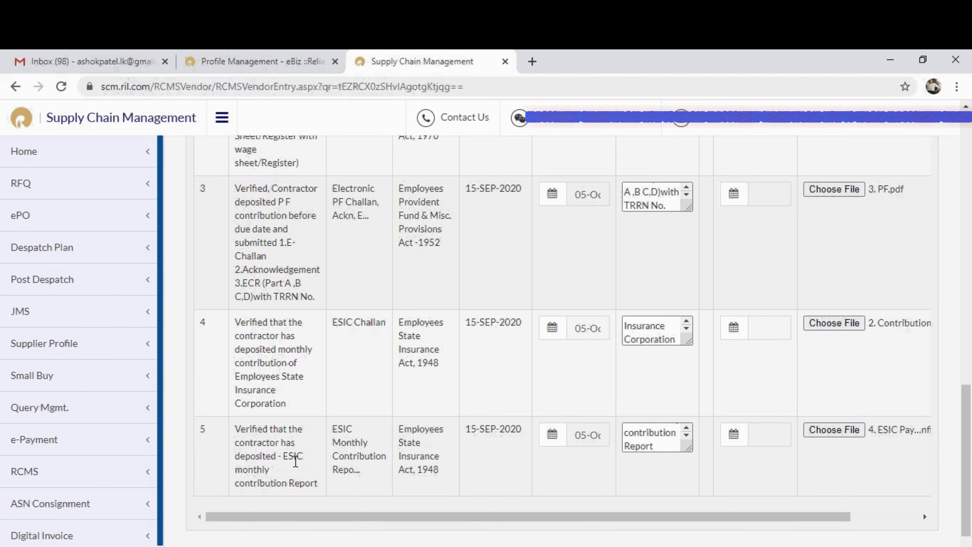
scroll(796, 420, right, 2)
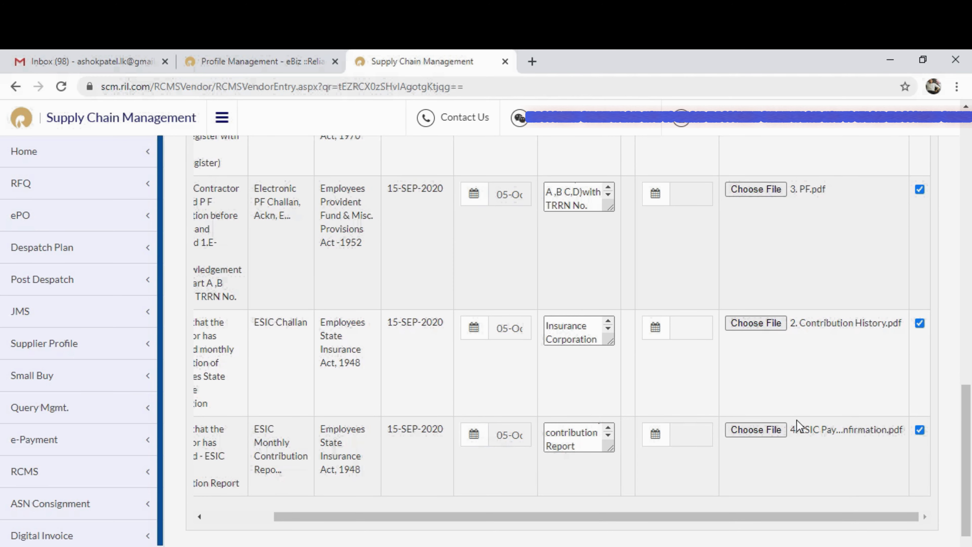
scroll(550, 364, left, 1)
scroll(775, 285, right, 1)
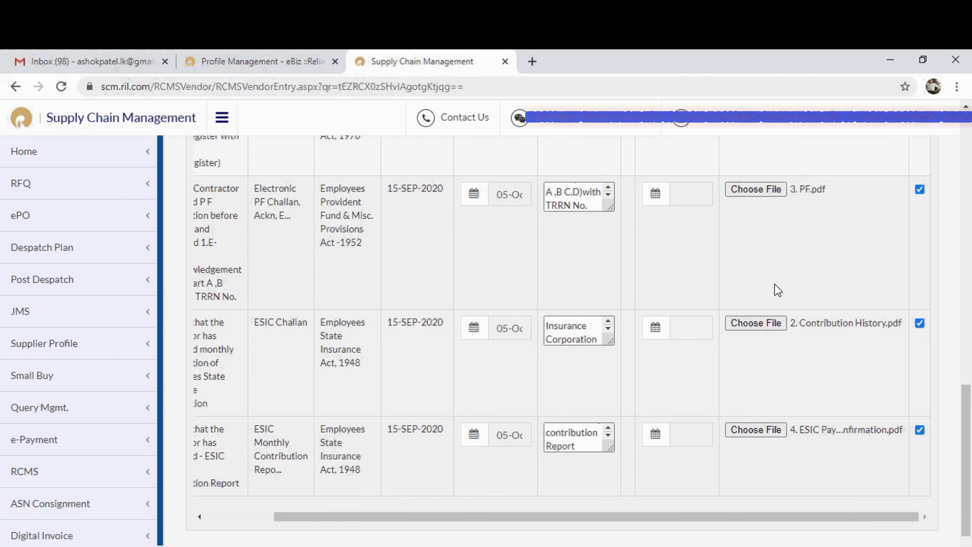
Step: Submit the compliance entry to the site consultant and accept the PF Challan and ECR compliance checklist
scroll(846, 267, up, 5)
scroll(750, 275, up, 10)
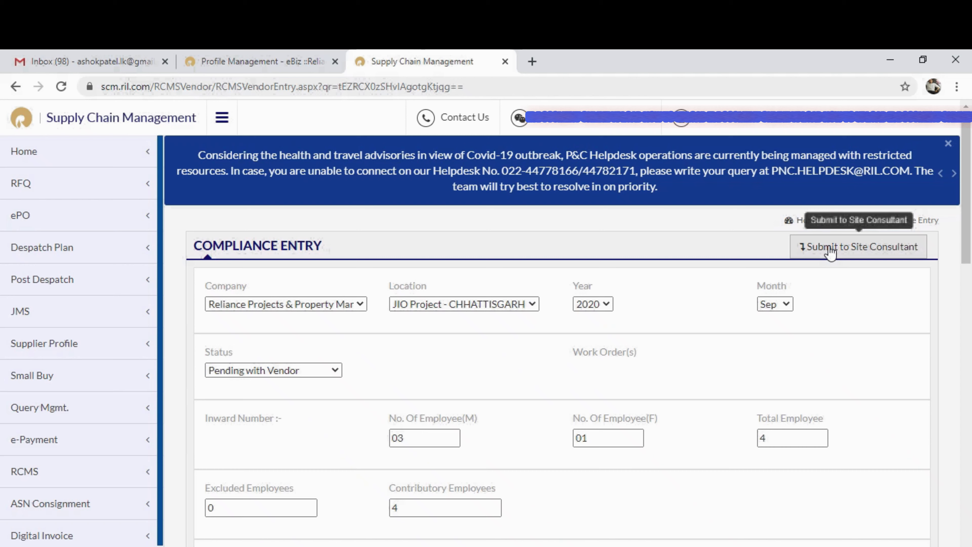
click(830, 252)
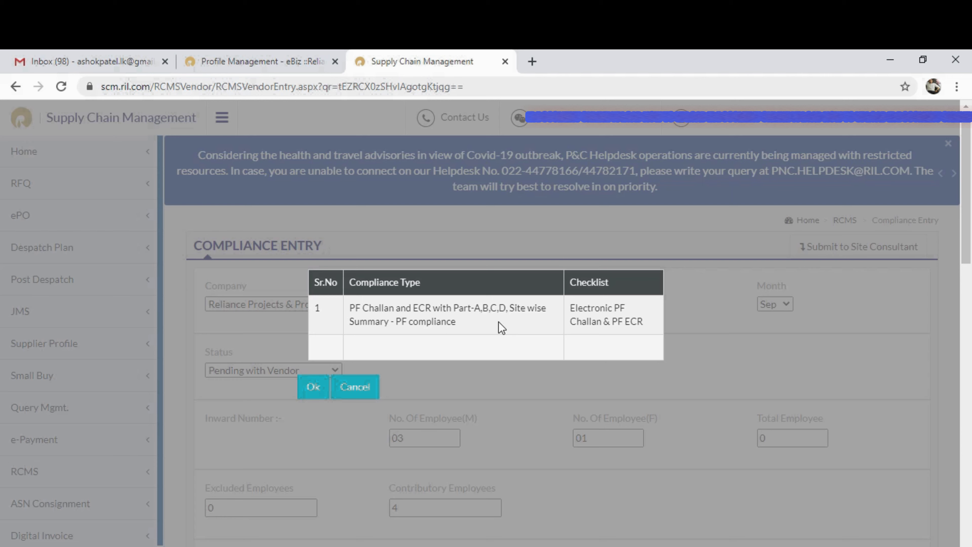
click(315, 387)
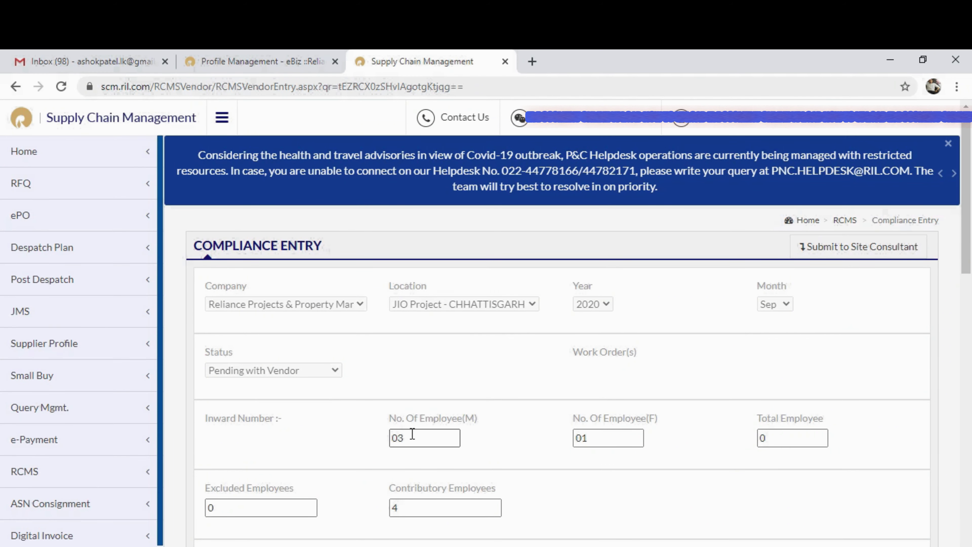
Step: Review the employee counts, wage and contribution figures, and the Work Order / Frame Order table of the compliance entry
scroll(505, 477, down, 15)
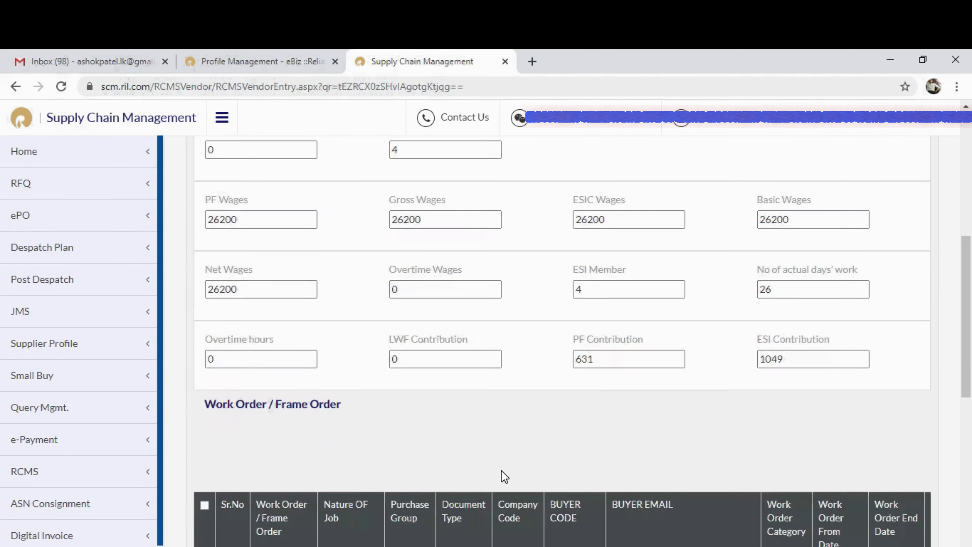
scroll(505, 477, down, 3)
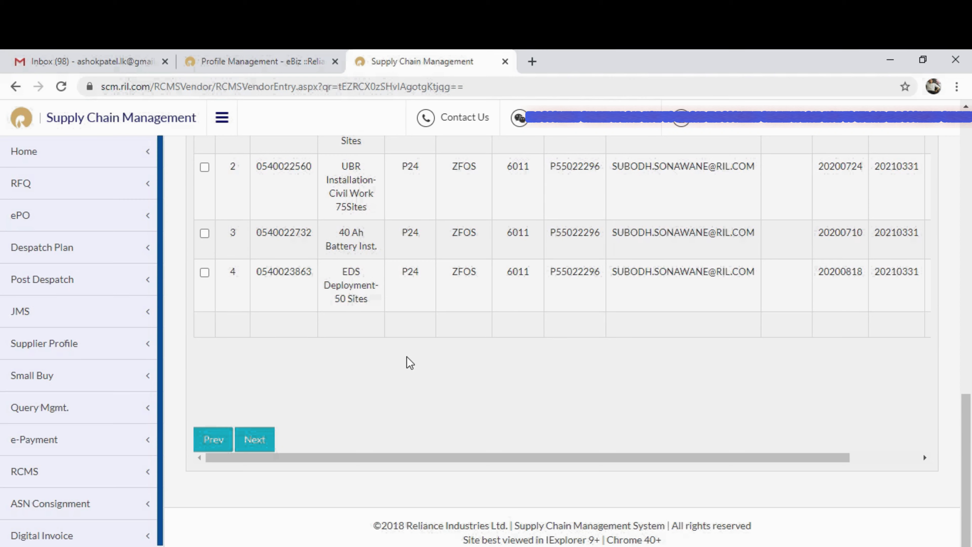
scroll(410, 362, right, 3)
scroll(410, 362, left, 3)
scroll(365, 405, up, 10)
scroll(365, 405, up, 2)
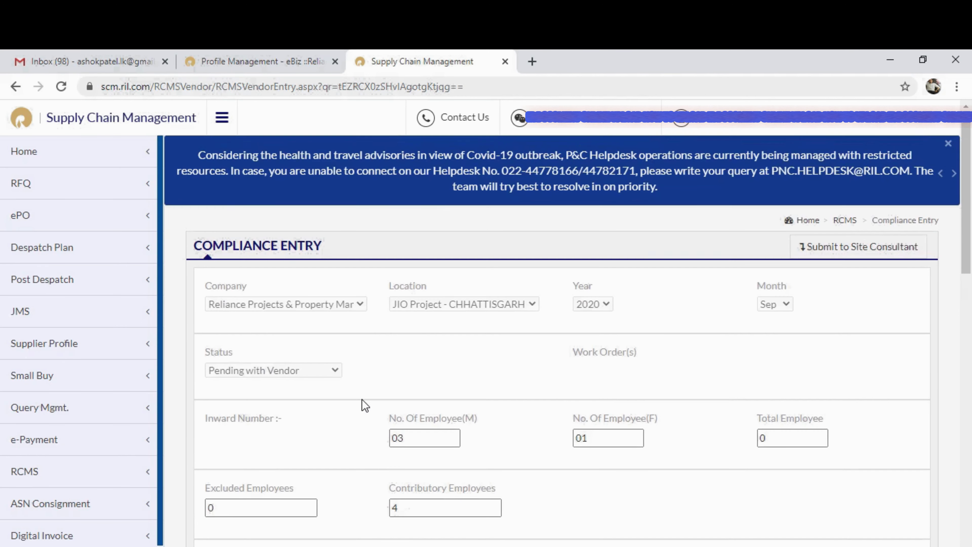
scroll(364, 405, down, 15)
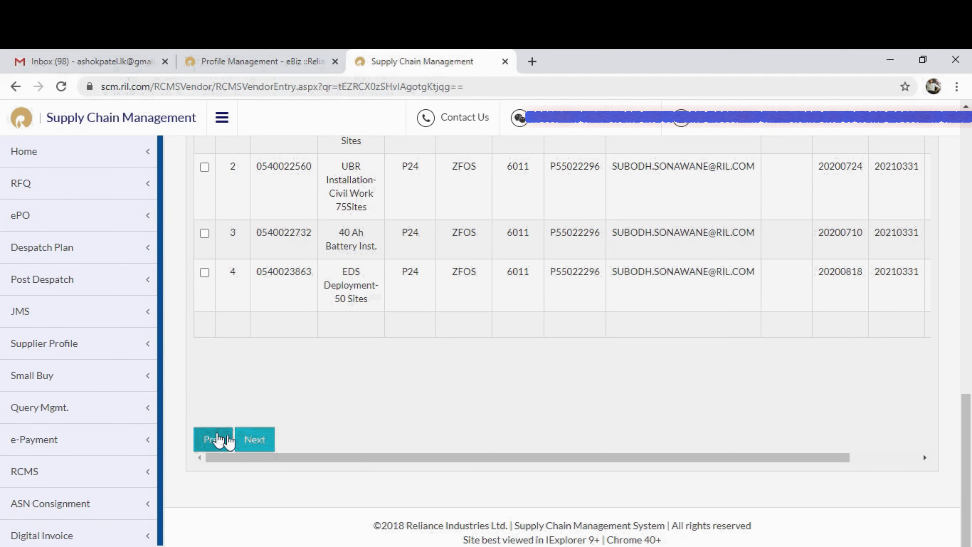
click(251, 440)
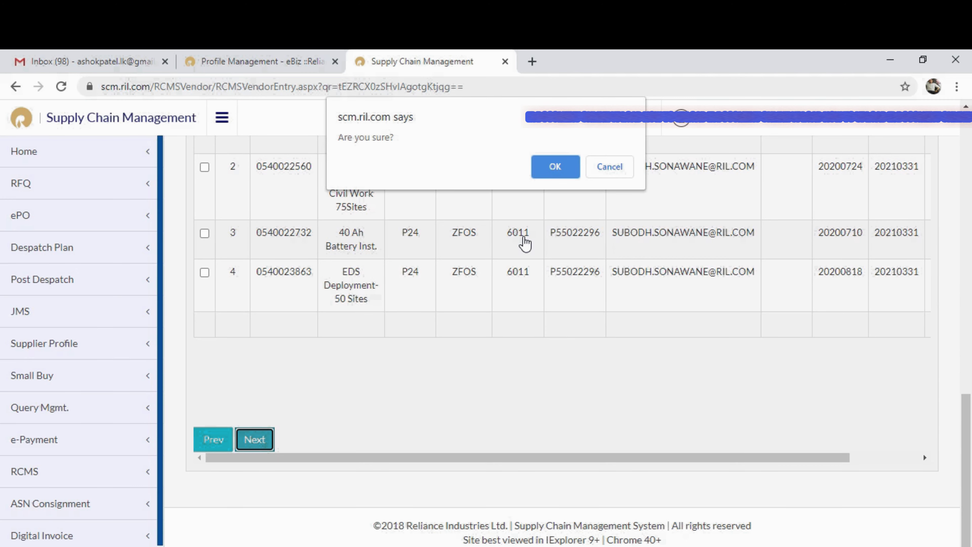
click(610, 166)
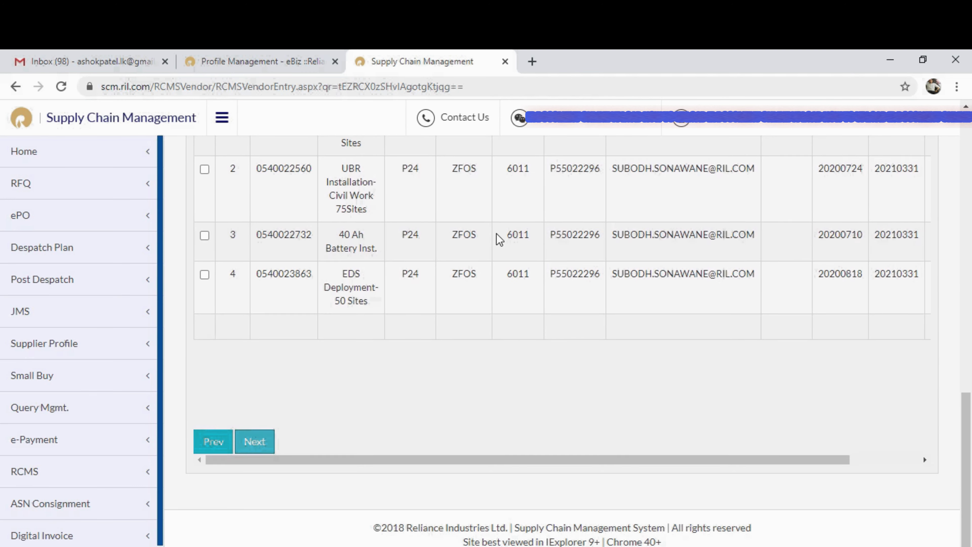
Step: Select the ODSC Small Cell-Civil-50 Sites and UBR Installation-Civil Work 75Sites work orders in the Work Order / Frame Order table
scroll(498, 239, up, 4)
scroll(499, 239, down, 3)
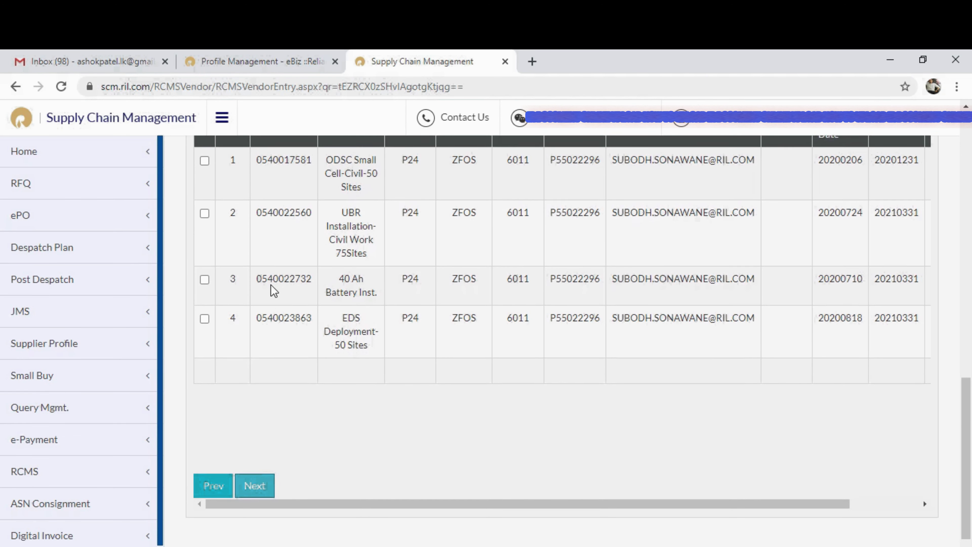
scroll(270, 284, up, 3)
scroll(274, 230, up, 1)
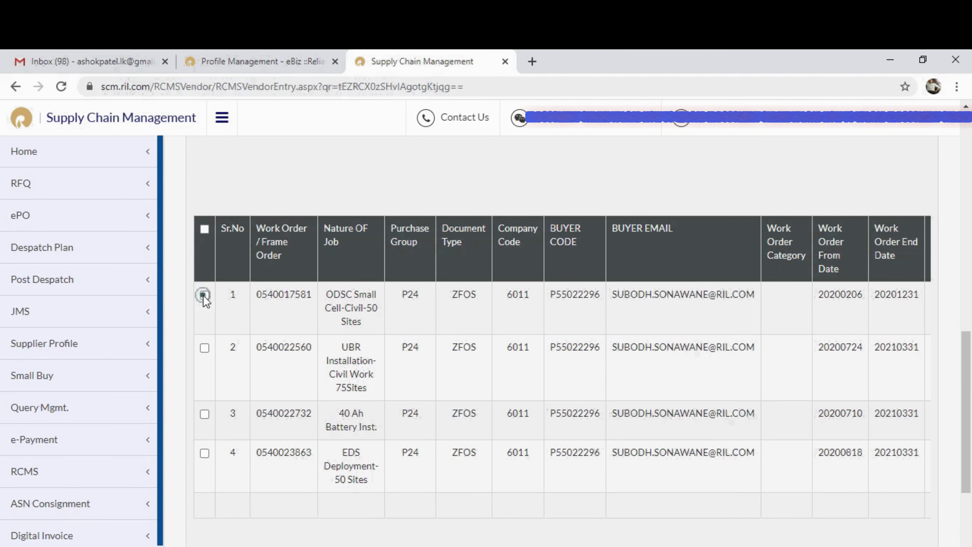
click(205, 298)
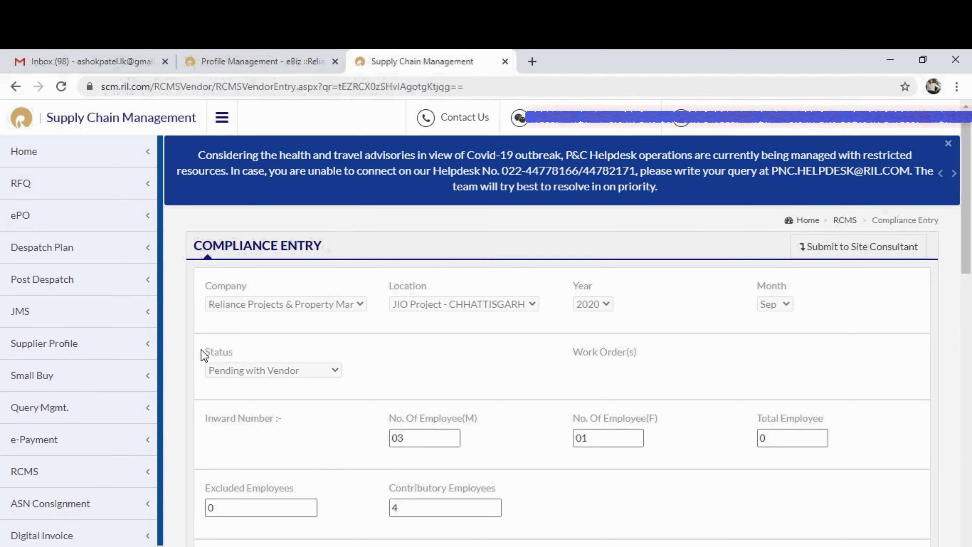
scroll(204, 355, down, 10)
scroll(204, 356, down, 3)
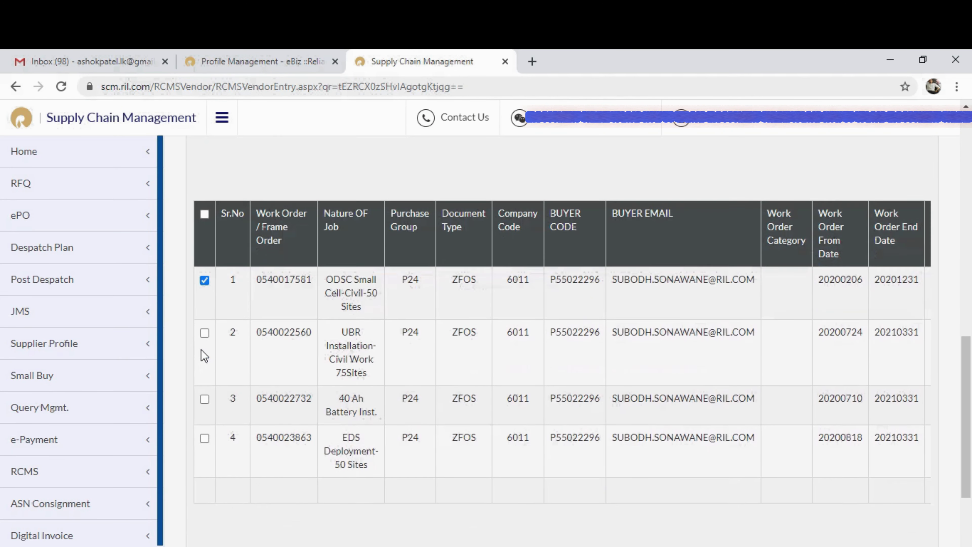
click(206, 283)
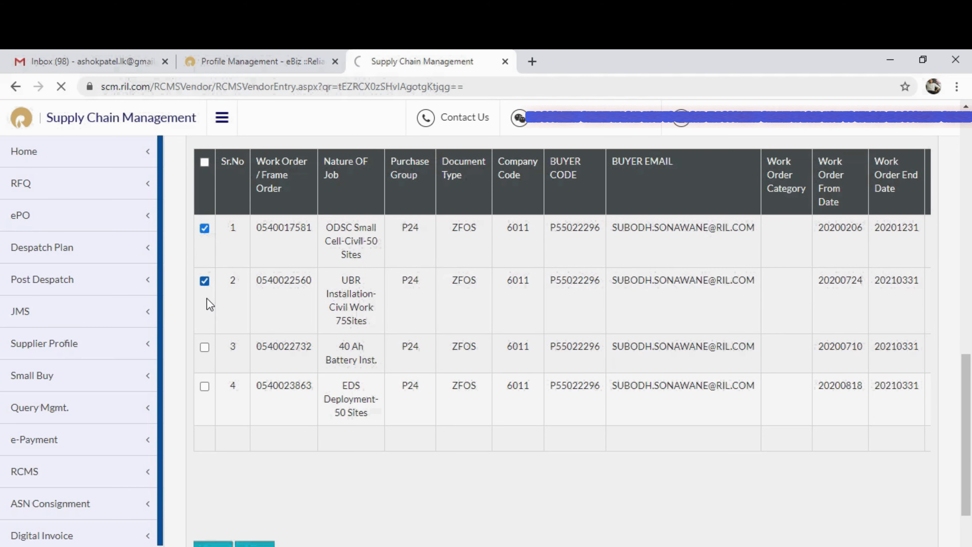
Step: Select the 40 Ah Battery Inst. and EDS Deployment-50 Sites work orders as well
scroll(224, 373, down, 7)
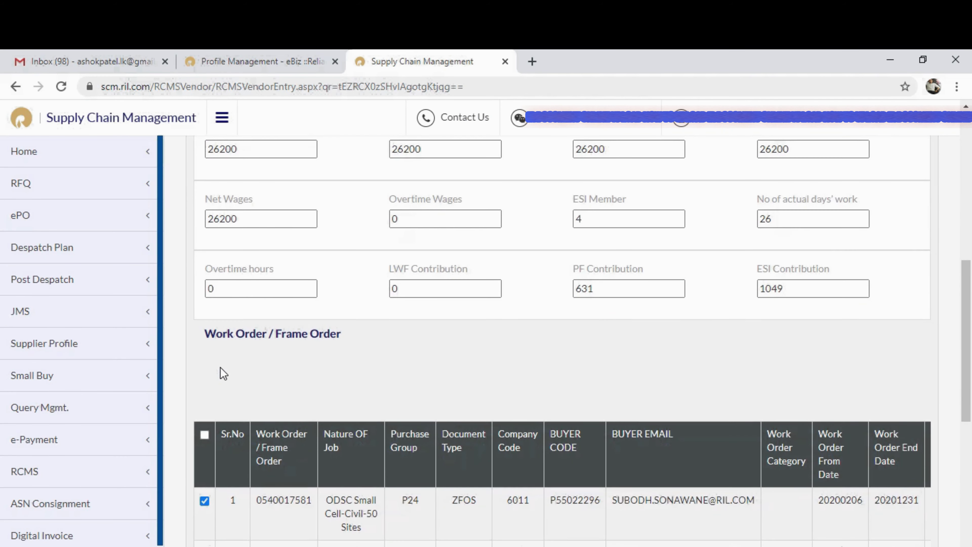
scroll(220, 371, down, 7)
click(205, 301)
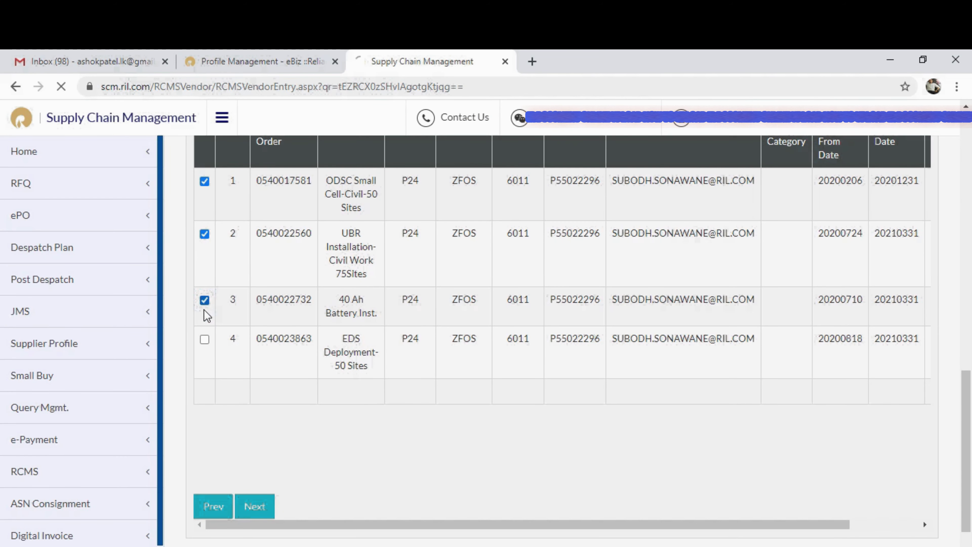
scroll(207, 335, down, 10)
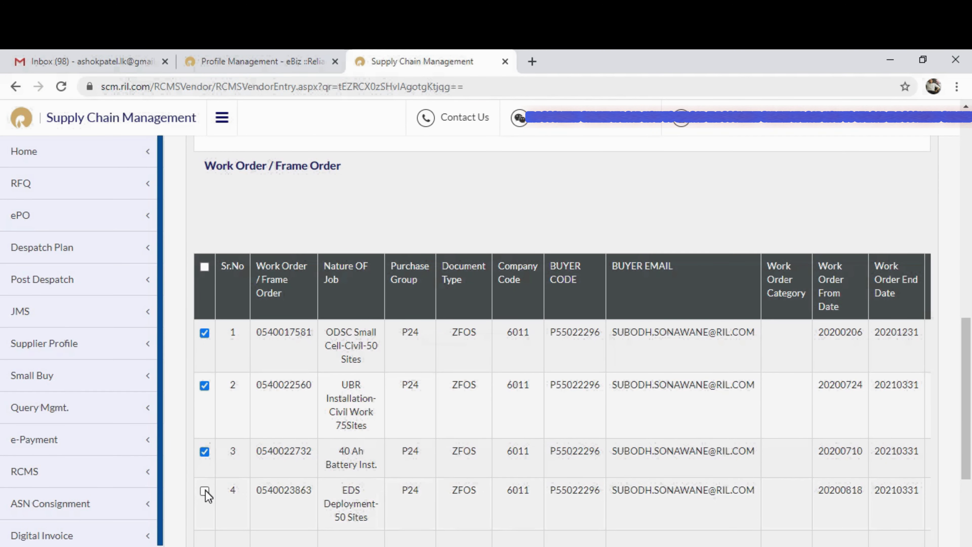
click(205, 490)
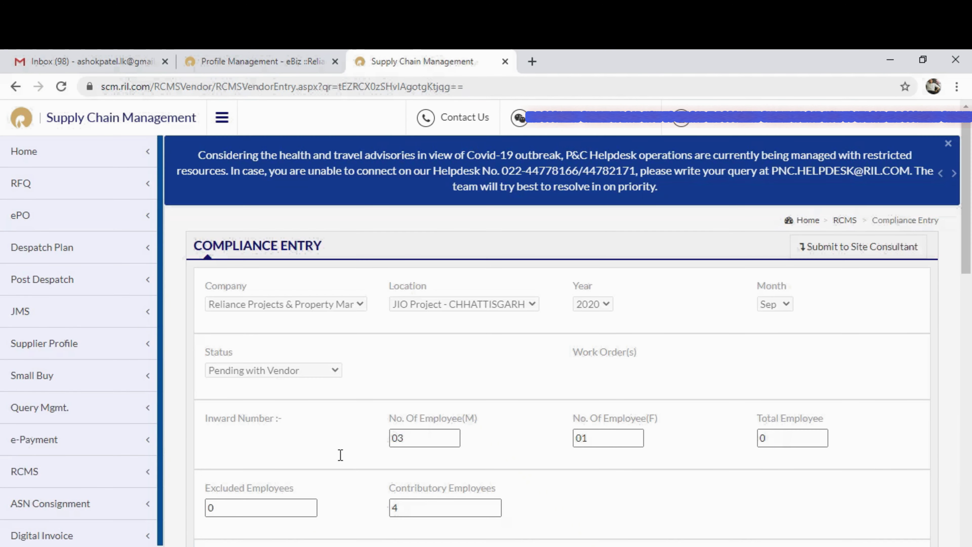
Step: Check all columns of the four selected work orders, advance the compliance entry to its final summary and confirm
scroll(341, 456, down, 10)
scroll(341, 456, down, 6)
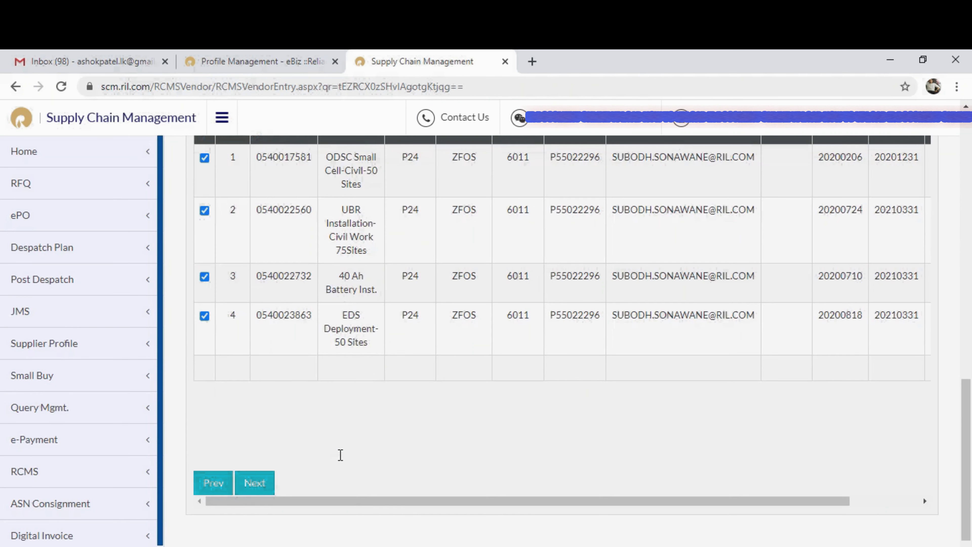
scroll(475, 418, right, 2)
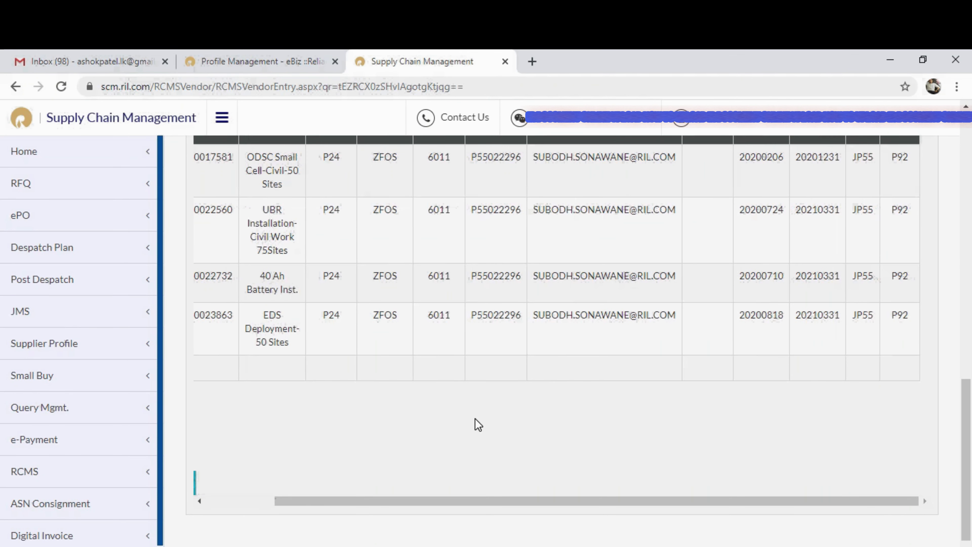
scroll(475, 418, up, 8)
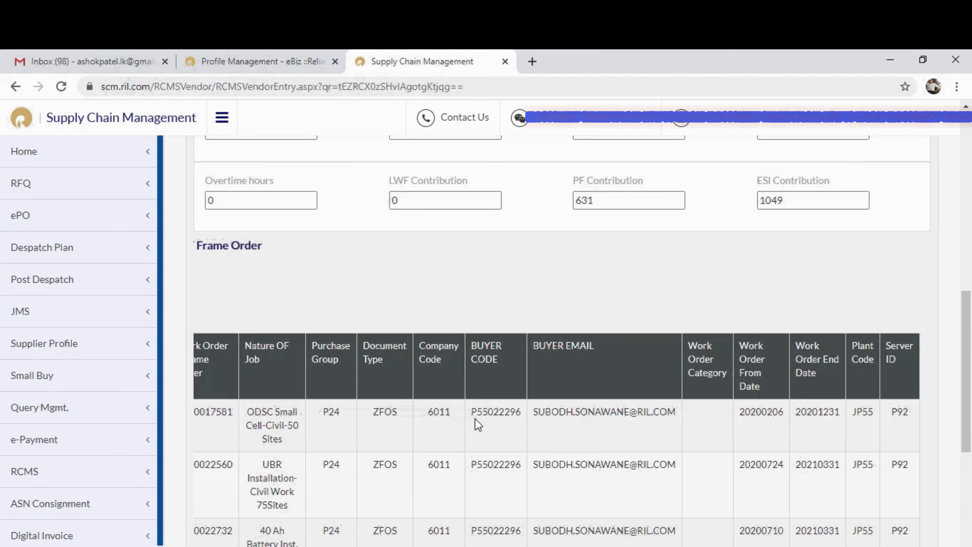
scroll(475, 418, up, 8)
scroll(475, 418, down, 18)
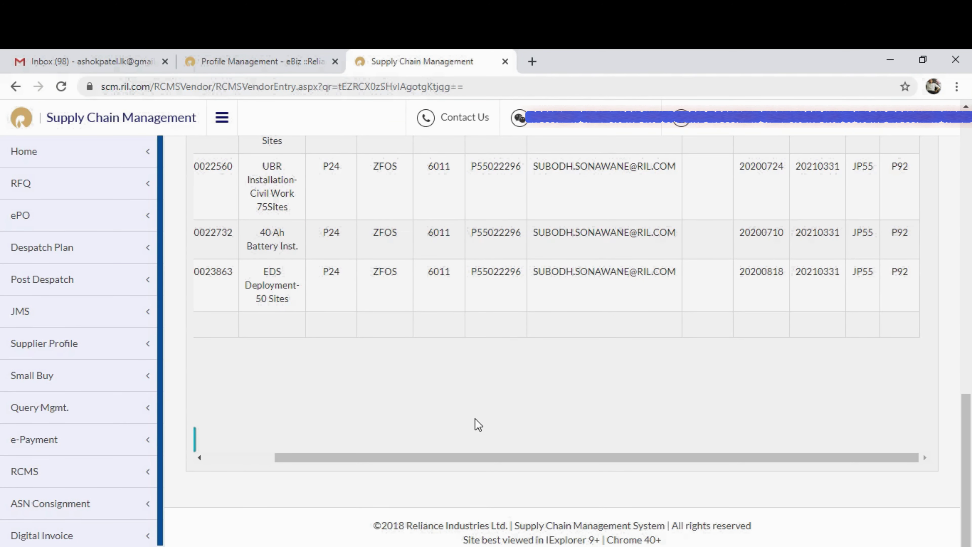
drag(434, 458, 282, 463)
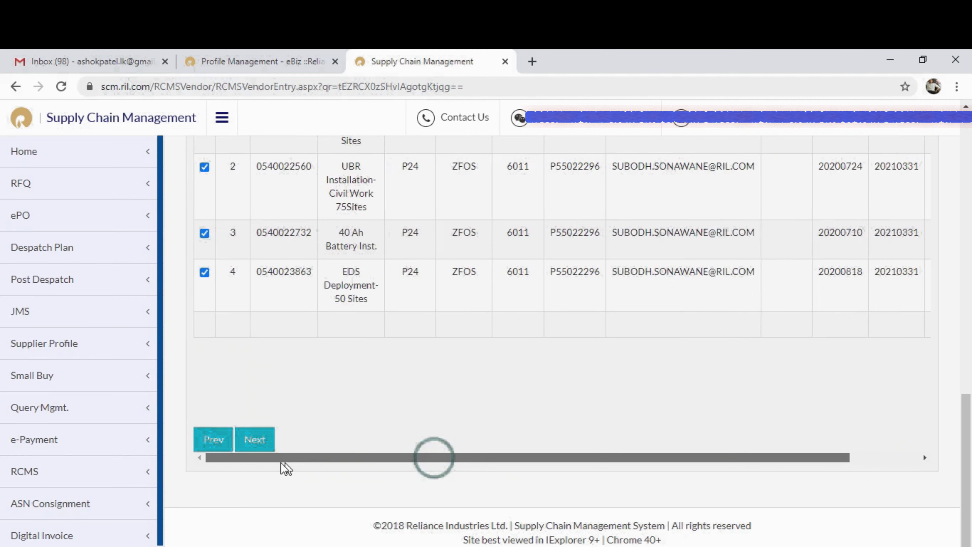
click(254, 440)
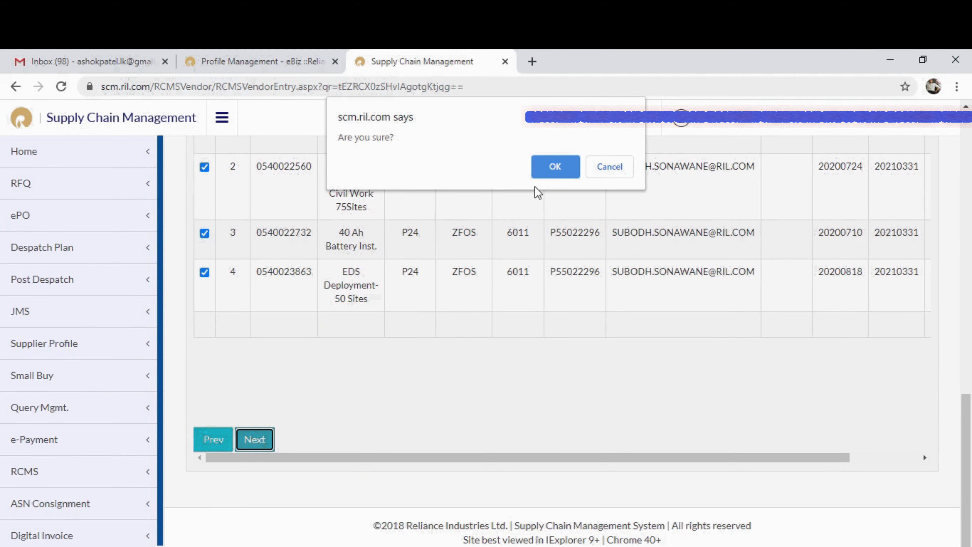
click(552, 170)
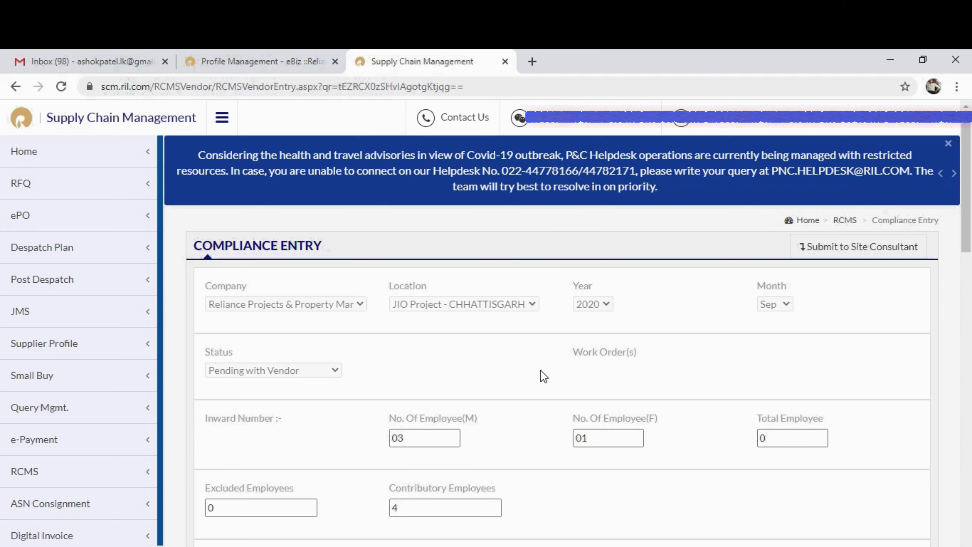
Step: Review the final summary's wage figures, Vendor Compliance dates, remarks and file links, and the Work Order Number list
scroll(541, 370, down, 10)
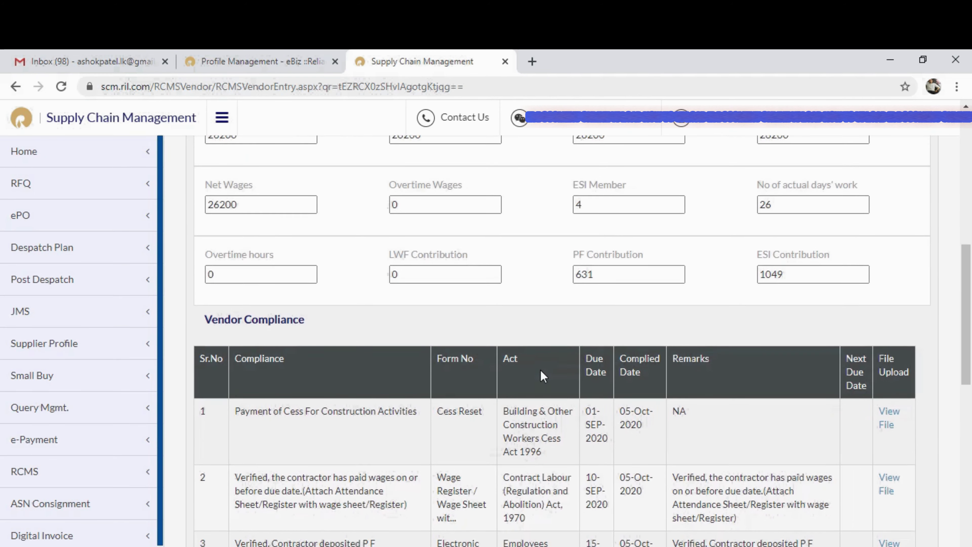
scroll(543, 374, down, 5)
scroll(542, 374, down, 5)
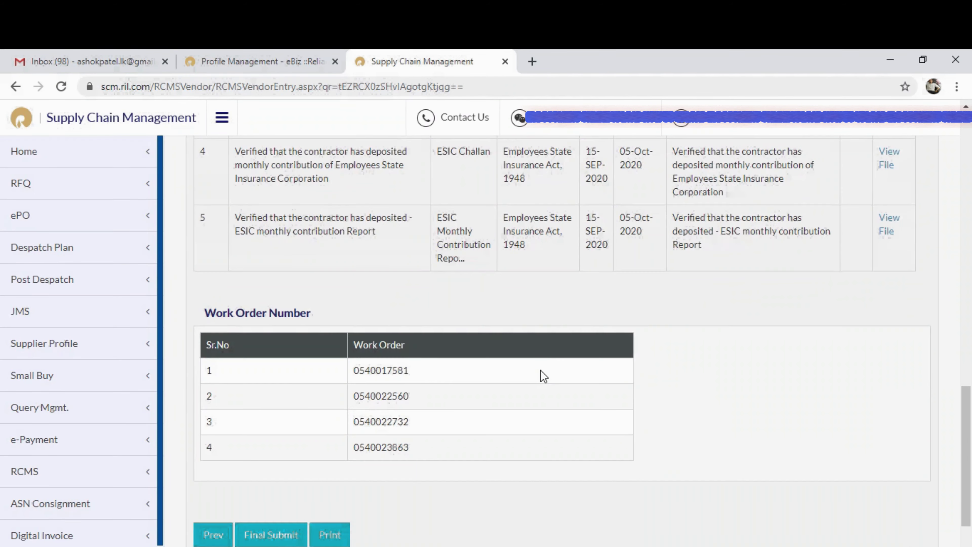
scroll(540, 369, down, 3)
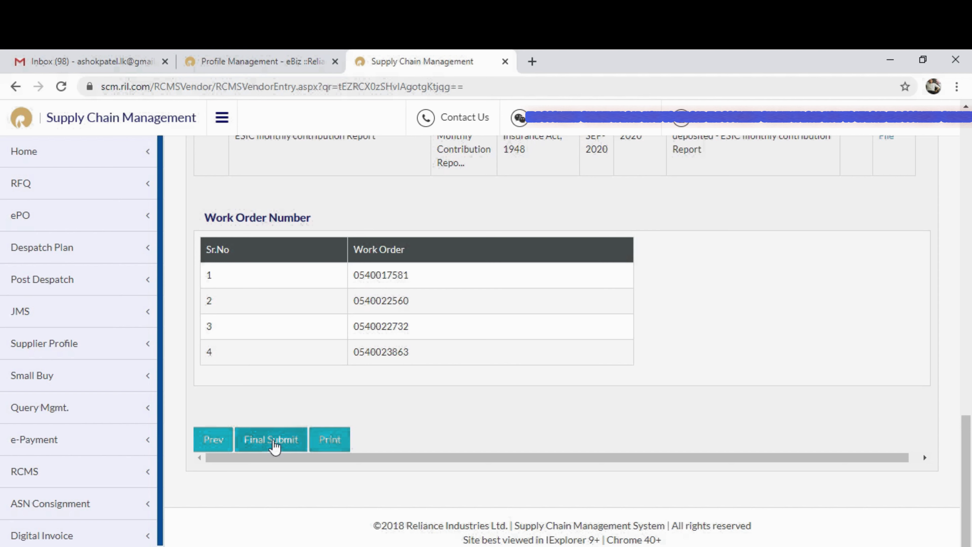
scroll(557, 295, up, 3)
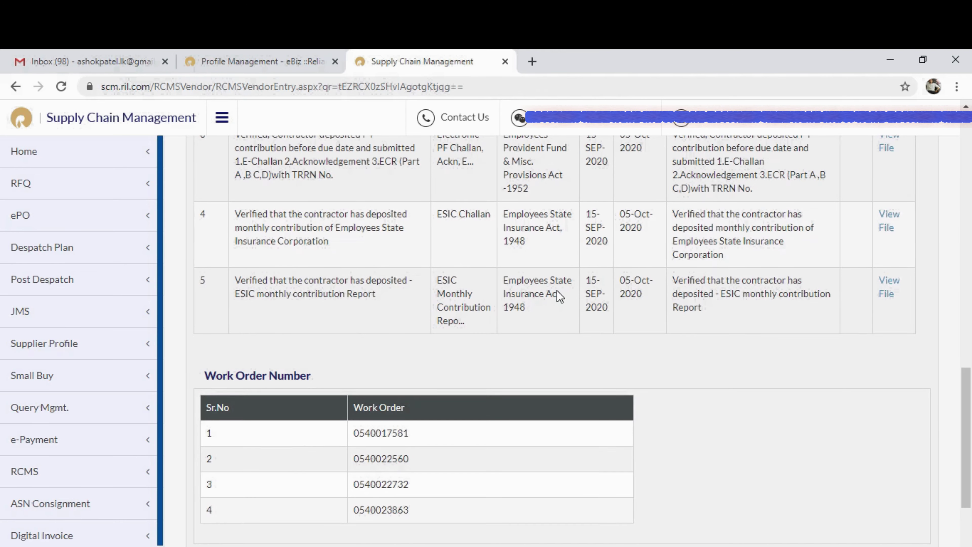
scroll(854, 226, up, 3)
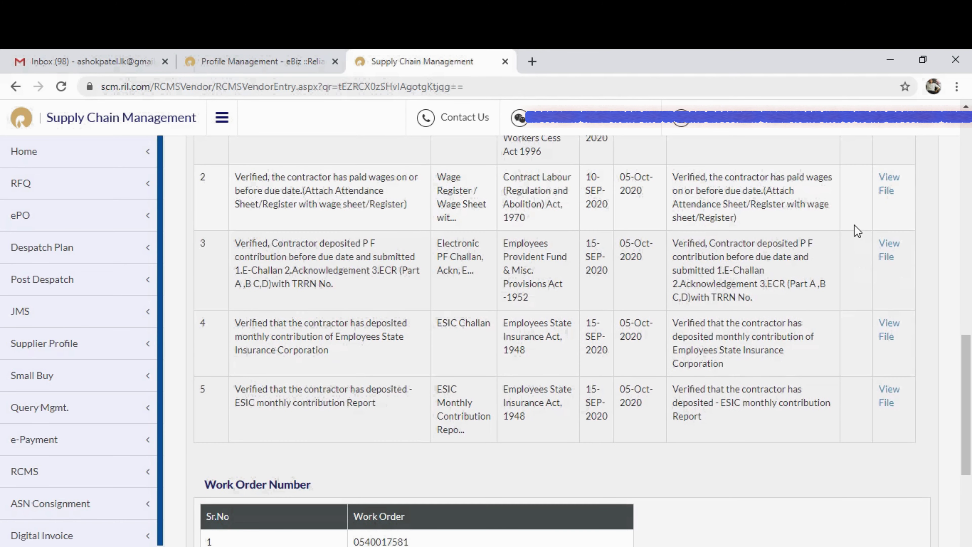
scroll(892, 226, up, 2)
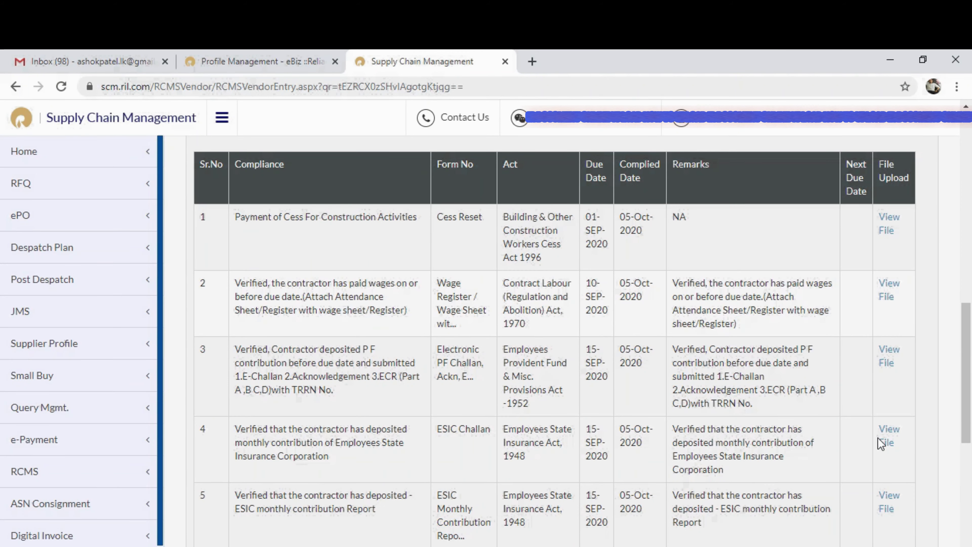
scroll(698, 289, up, 8)
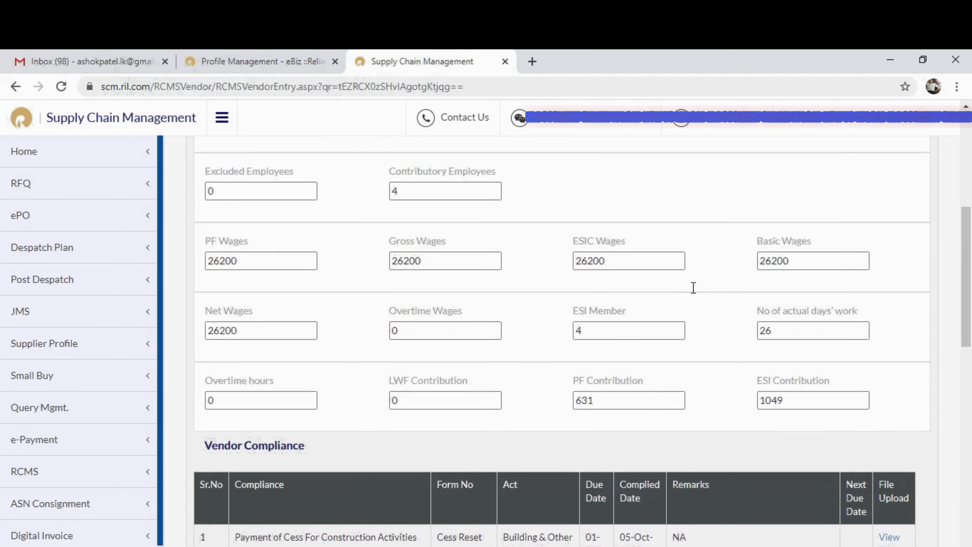
scroll(694, 289, up, 5)
scroll(693, 291, down, 20)
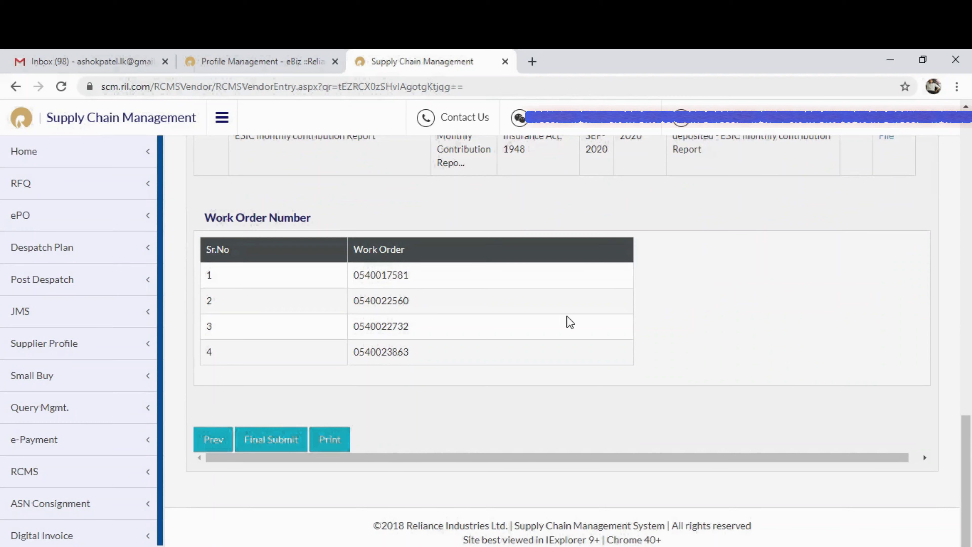
Step: Final-submit the September 2020 compliance entry, confirm the submission and acknowledge the save notice
click(270, 441)
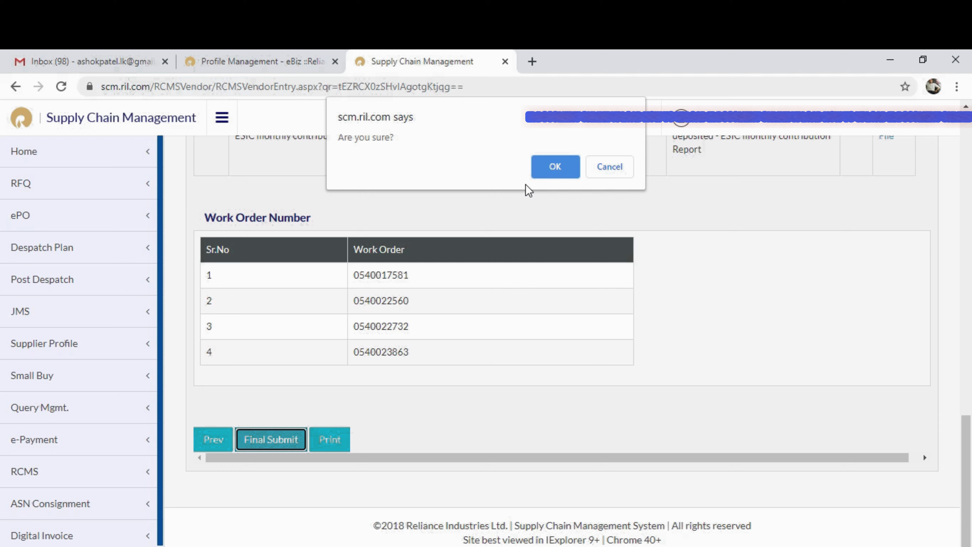
click(549, 167)
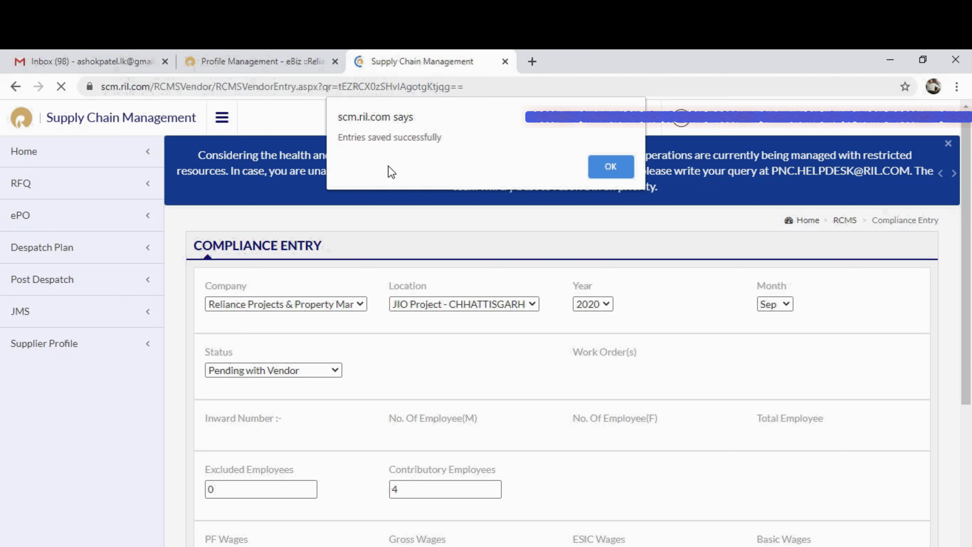
click(620, 171)
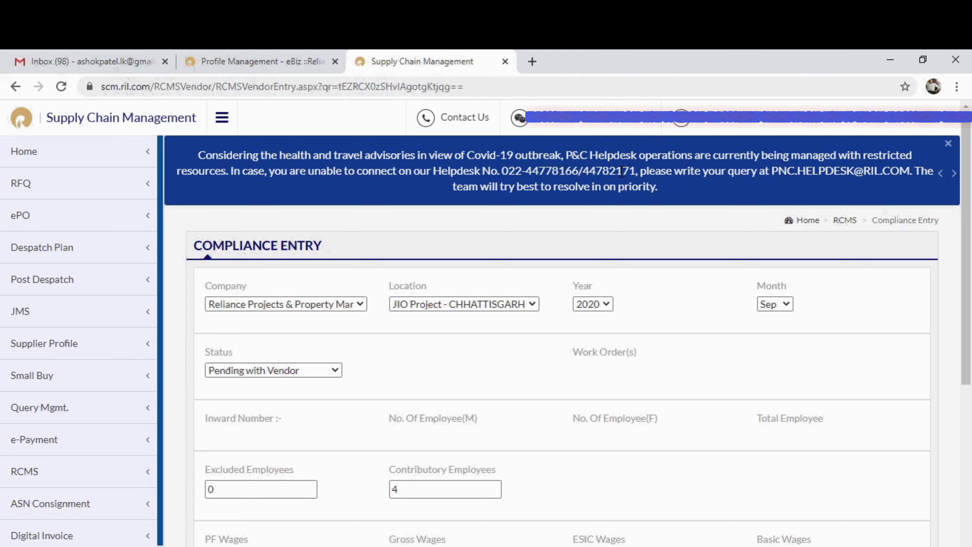
Step: Open the RCMS Compliance Status report and review the compliance status and status date for each plant and due month
scroll(621, 172, down, 6)
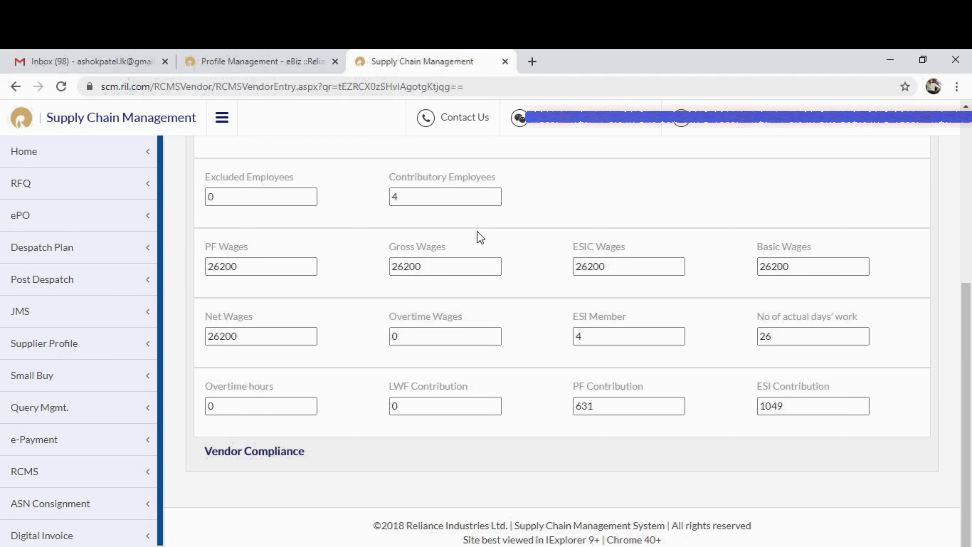
click(86, 471)
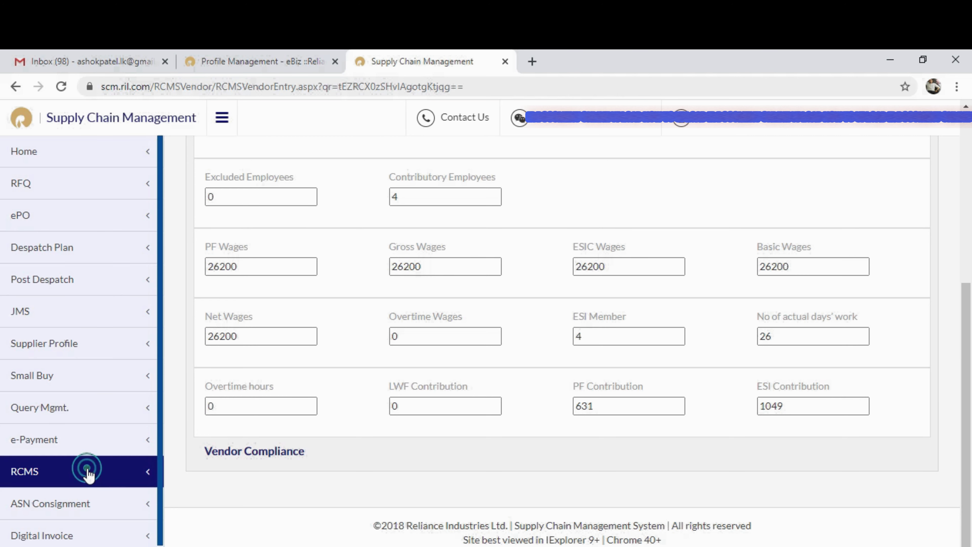
scroll(89, 475, down, 2)
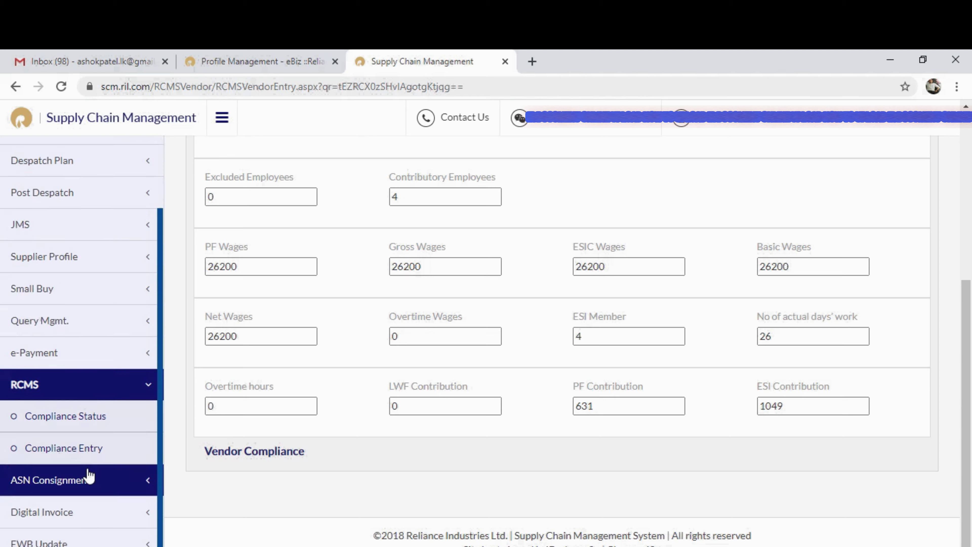
click(80, 424)
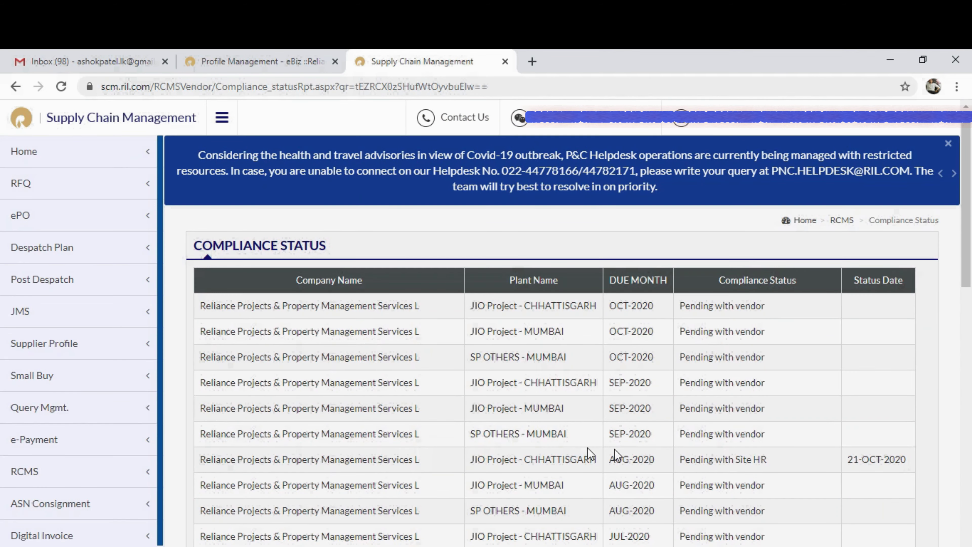
scroll(724, 425, down, 3)
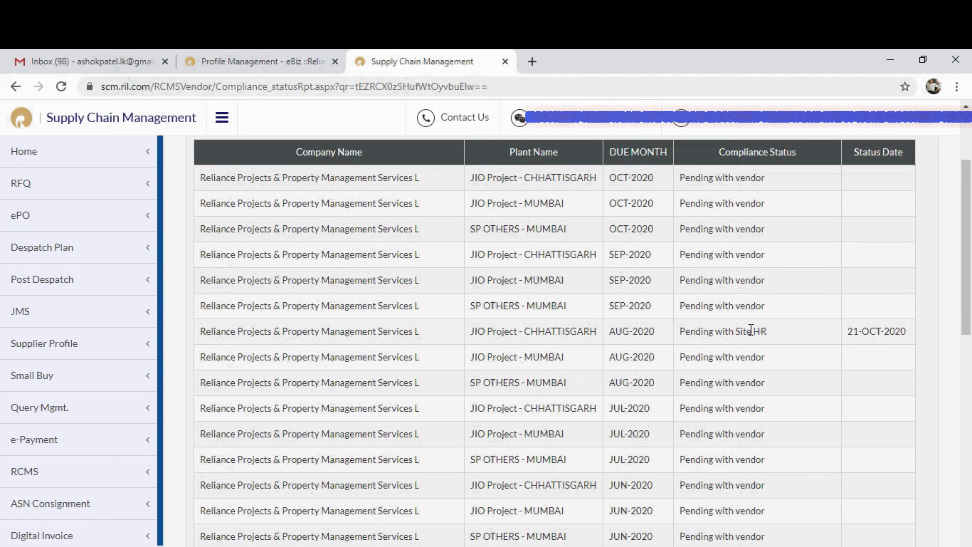
scroll(751, 330, up, 3)
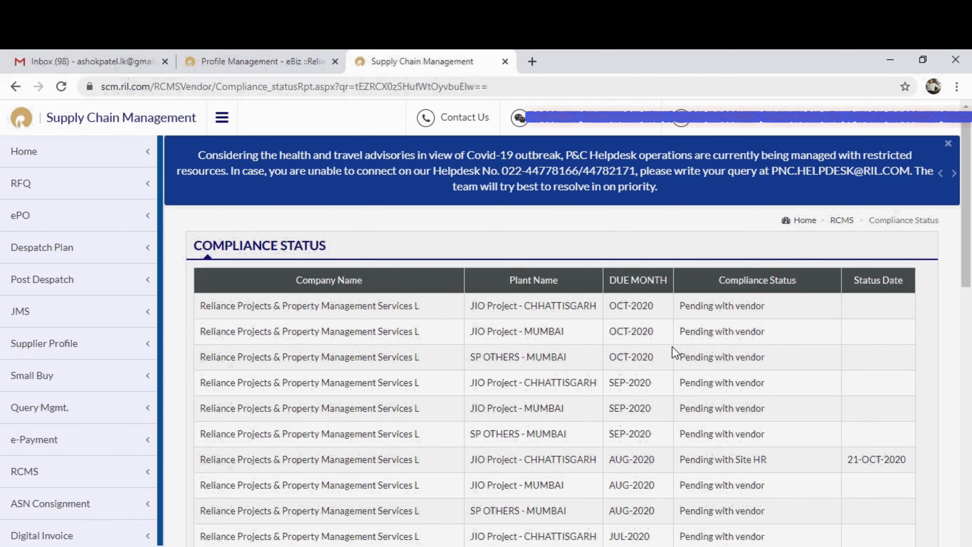
scroll(674, 350, down, 5)
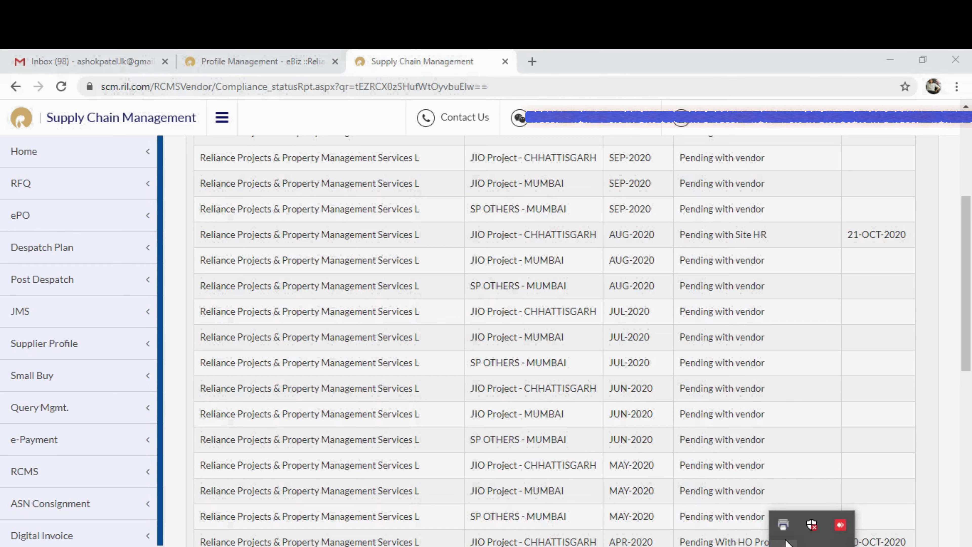
click(840, 525)
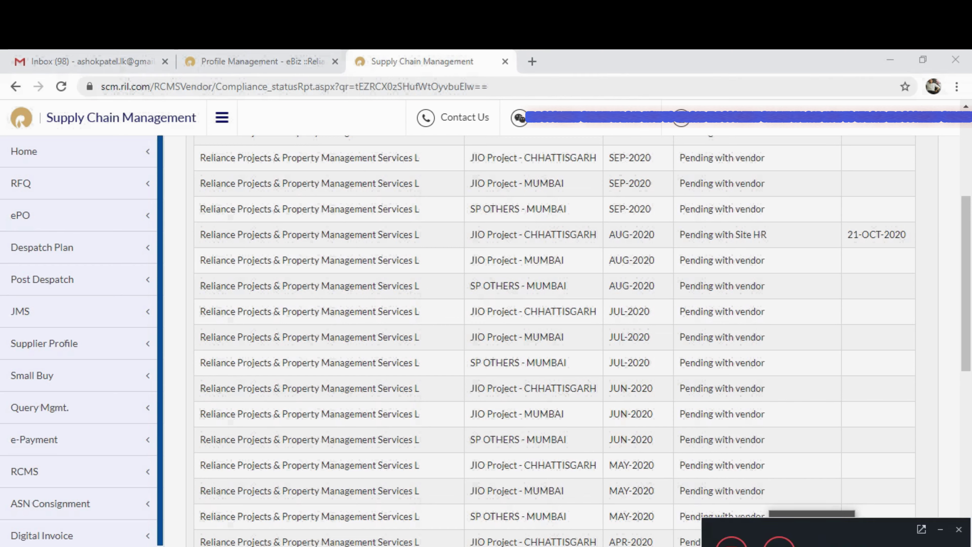